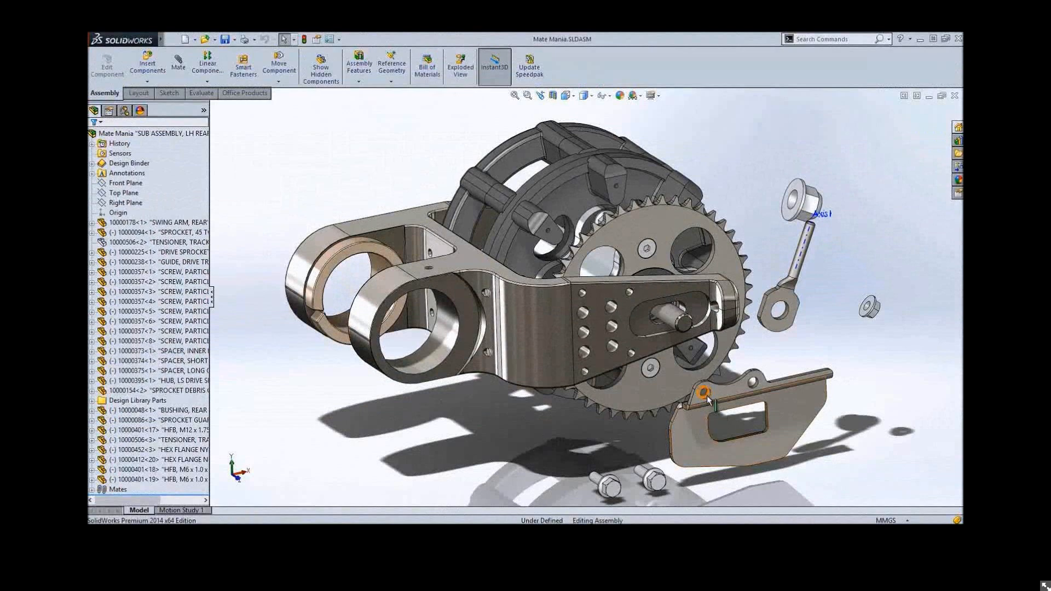
Set the SmartMate sensitivity to Slow in the Performance system options
{"action": "mouse_move", "coordinate": [708, 401]}
{"action": "left_mouse_down", "text": "alt"}
{"action": "mouse_move", "coordinate": [611, 317]}
{"action": "mouse_move", "coordinate": [580, 334]}
{"action": "mouse_move", "coordinate": [590, 377]}
{"action": "mouse_move", "coordinate": [629, 405]}
{"action": "mouse_move", "coordinate": [680, 428]}
{"action": "mouse_move", "coordinate": [717, 421]}
{"action": "left_mouse_up", "text": "alt"}
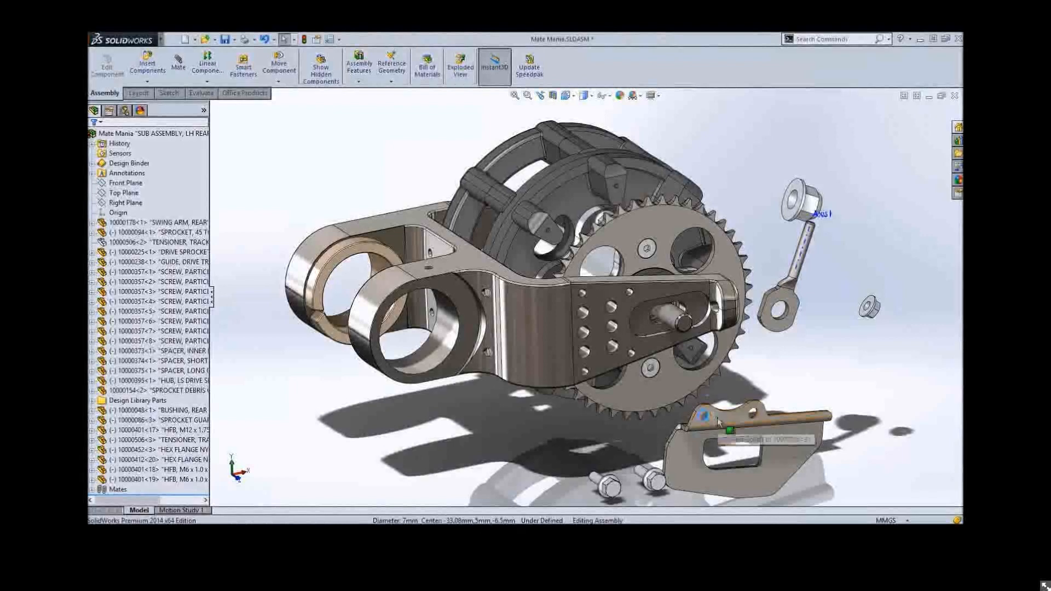
{"action": "left_click", "coordinate": [339, 40]}
{"action": "left_click", "coordinate": [346, 52]}
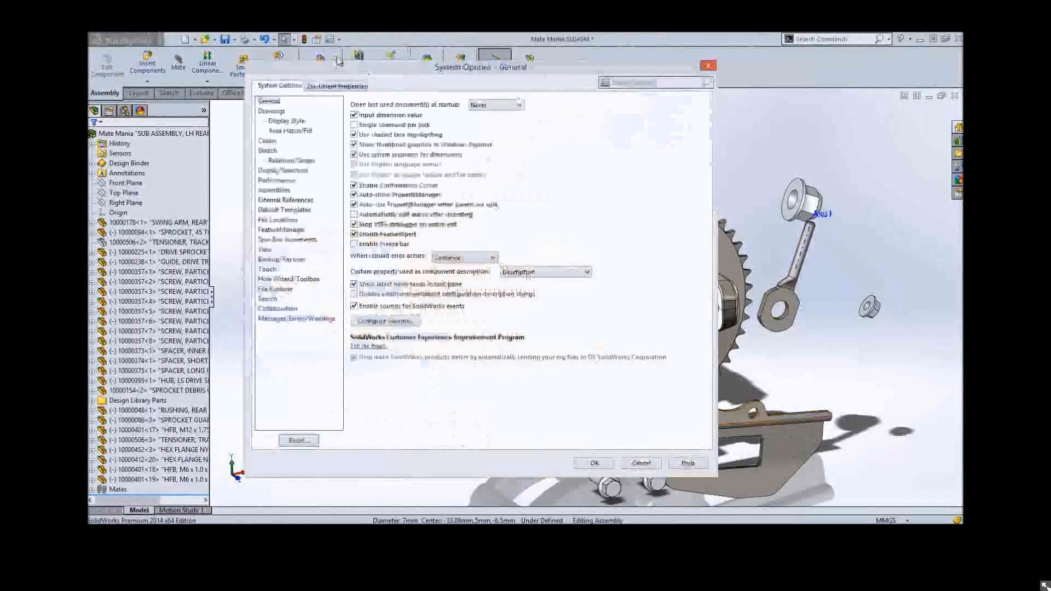
{"action": "left_click", "coordinate": [277, 180]}
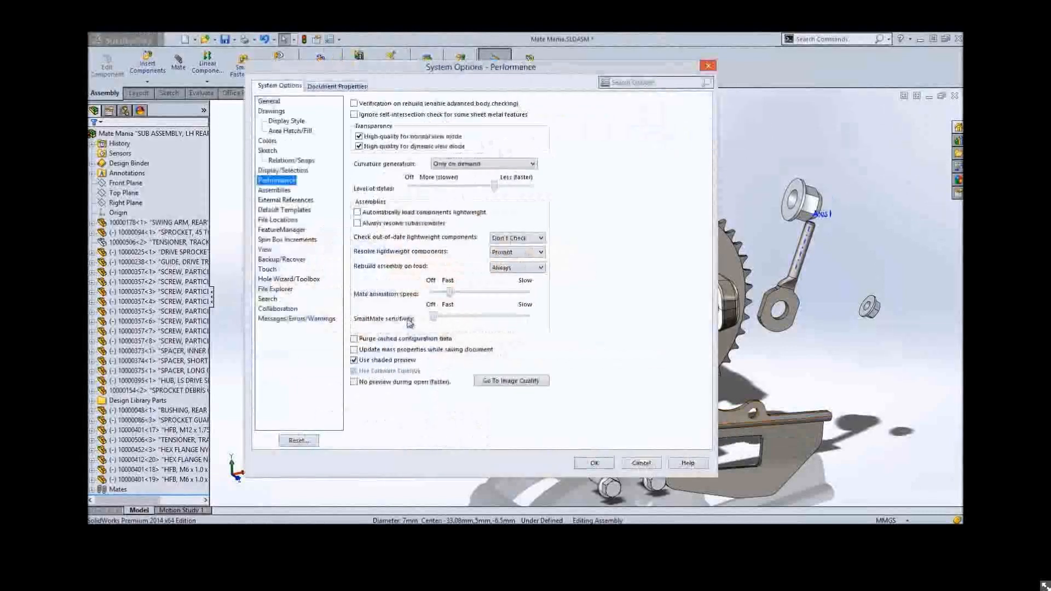
{"action": "left_click_drag", "start_coordinate": [433, 316], "coordinate": [527, 317]}
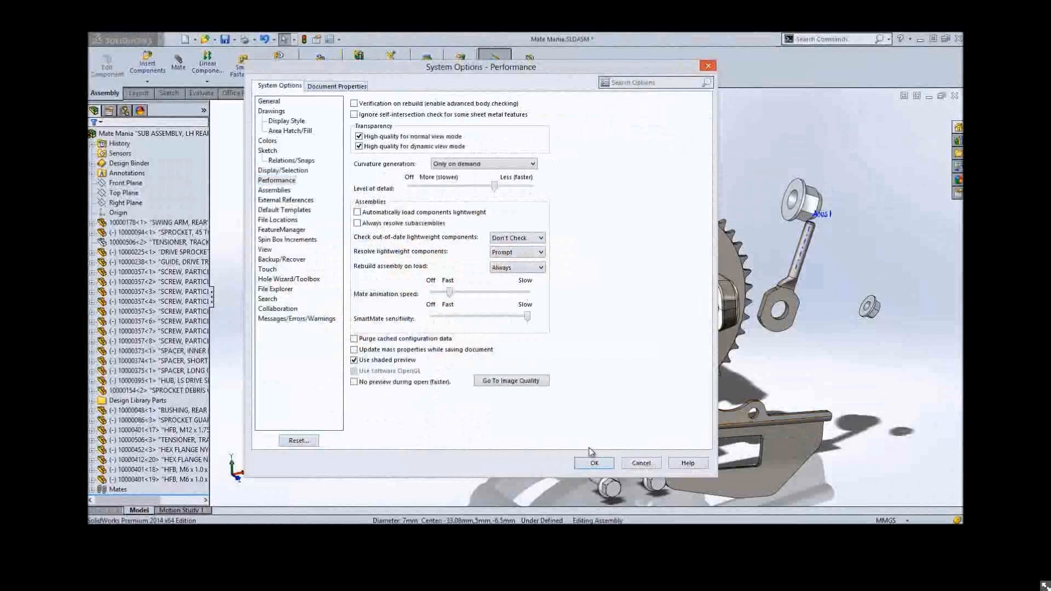
{"action": "left_click", "coordinate": [593, 461]}
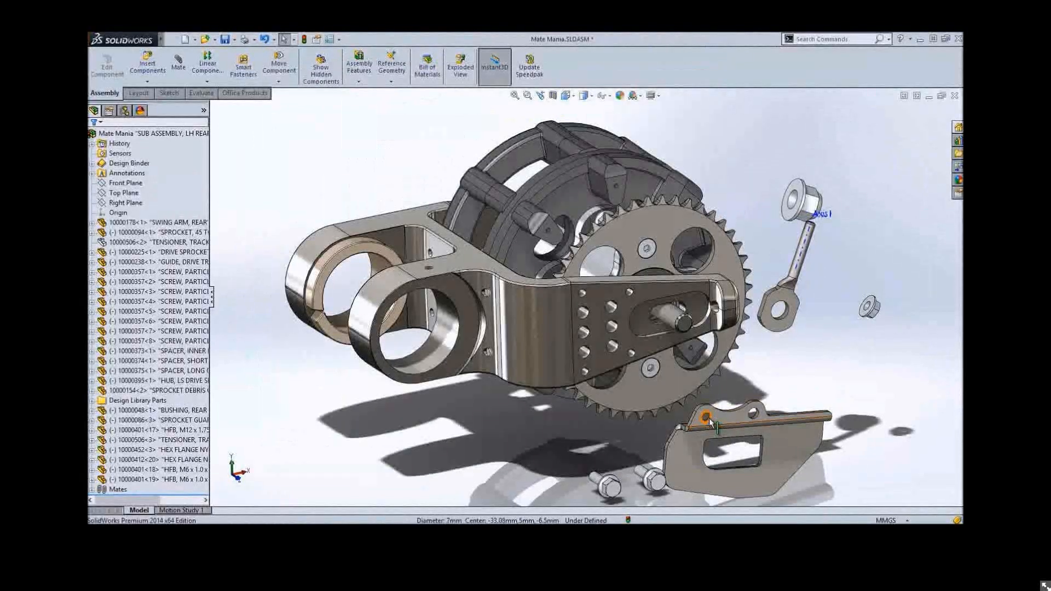
SmartMate the sprocket guard's front mounting hole to the small lower hole in the swing arm plate
{"action": "left_click_drag", "start_coordinate": [709, 421], "coordinate": [609, 382], "text": "alt"}
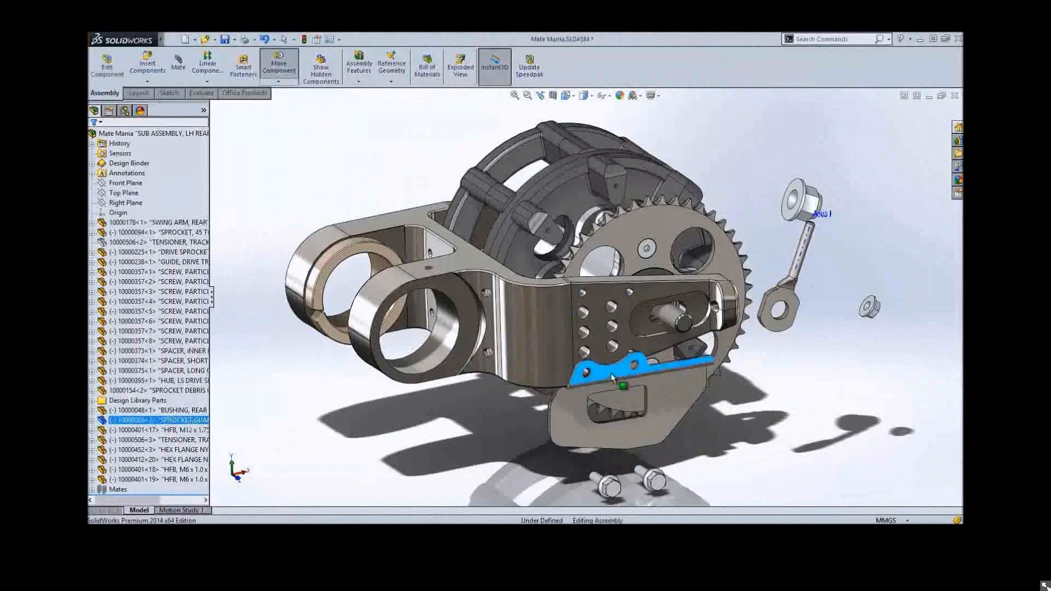
{"action": "scroll", "coordinate": [609, 377], "scroll_direction": "down", "scroll_amount": 5}
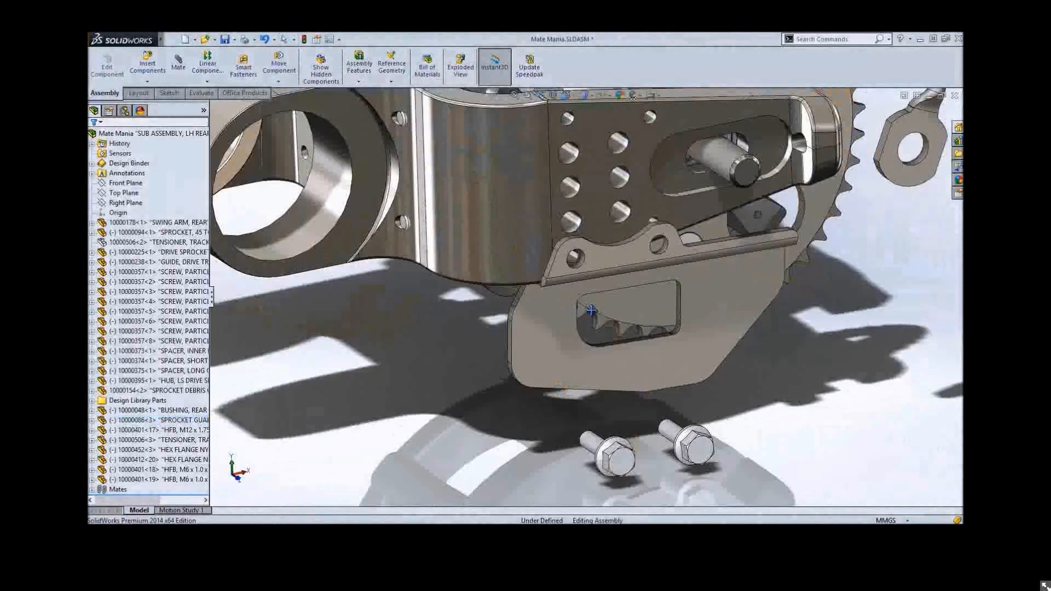
Use SmartMates to mate the first flange bolt concentric with the sprocket guard's front hole, with Lock Rotation on
{"action": "left_click", "coordinate": [280, 68]}
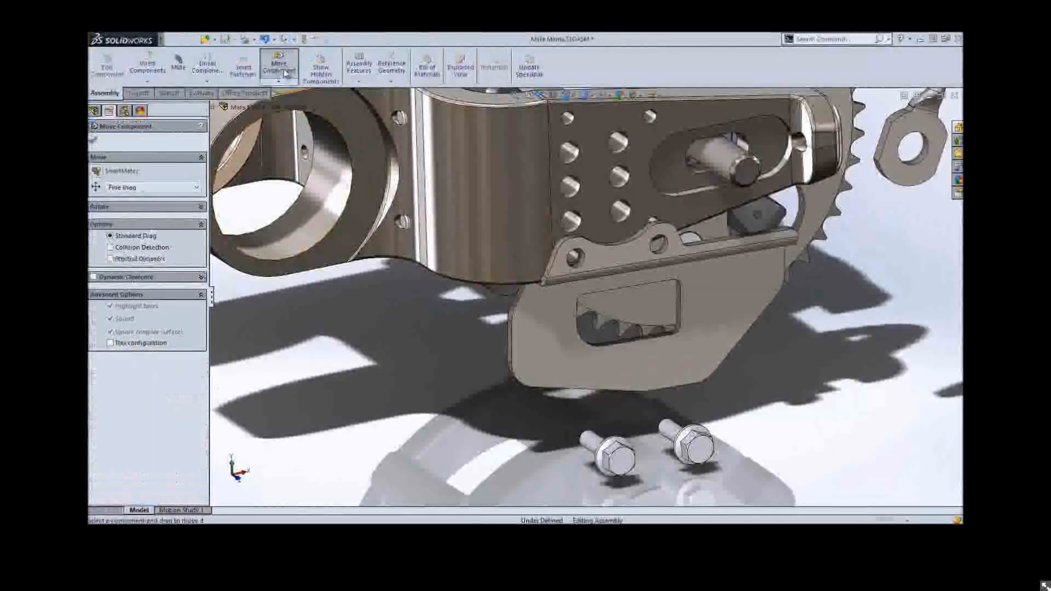
{"action": "left_click", "coordinate": [97, 171]}
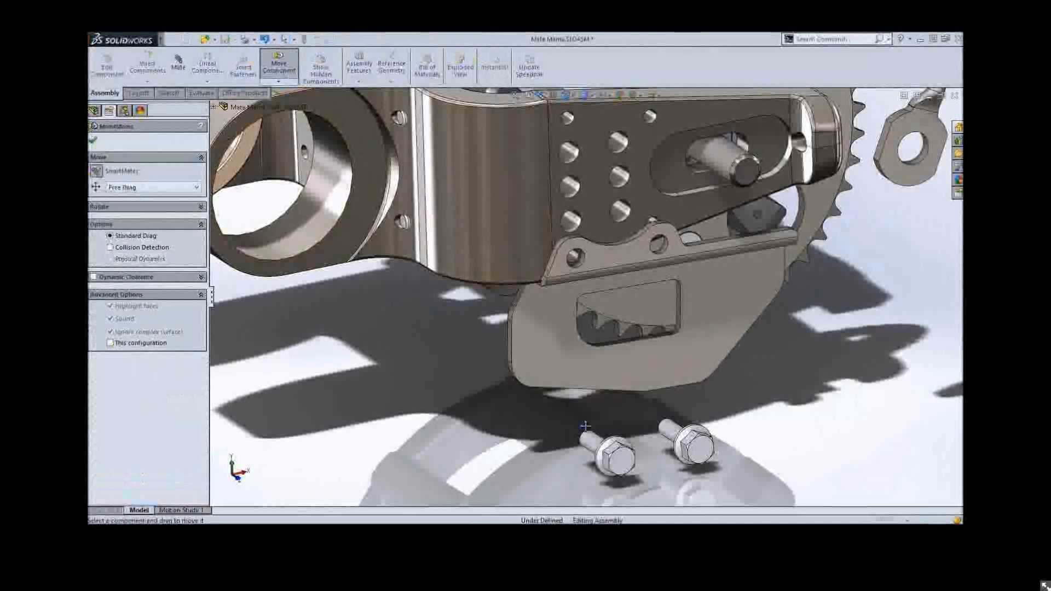
{"action": "double_click", "coordinate": [594, 445]}
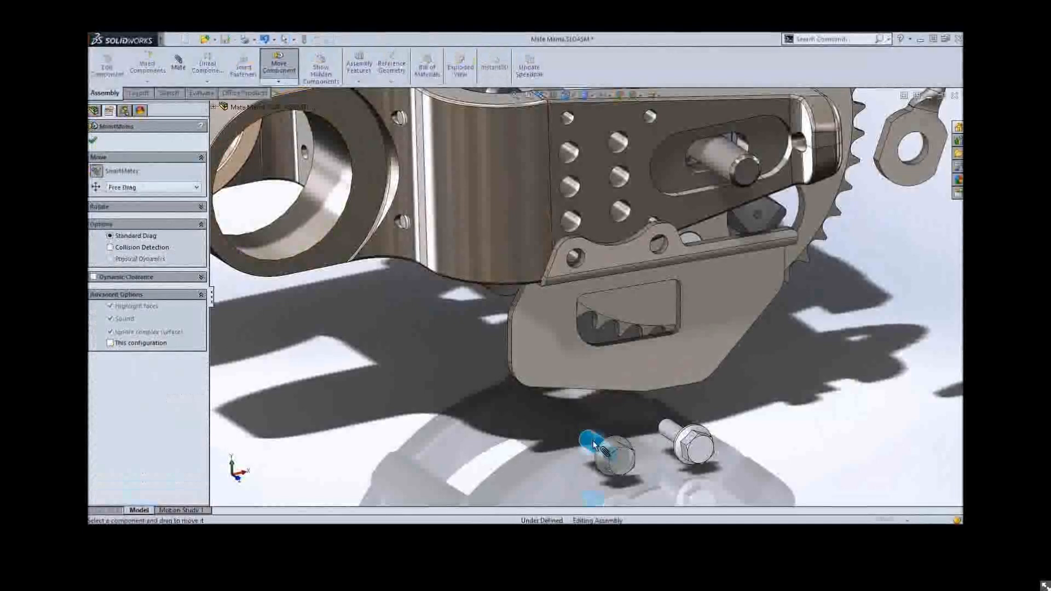
{"action": "left_click", "coordinate": [579, 265]}
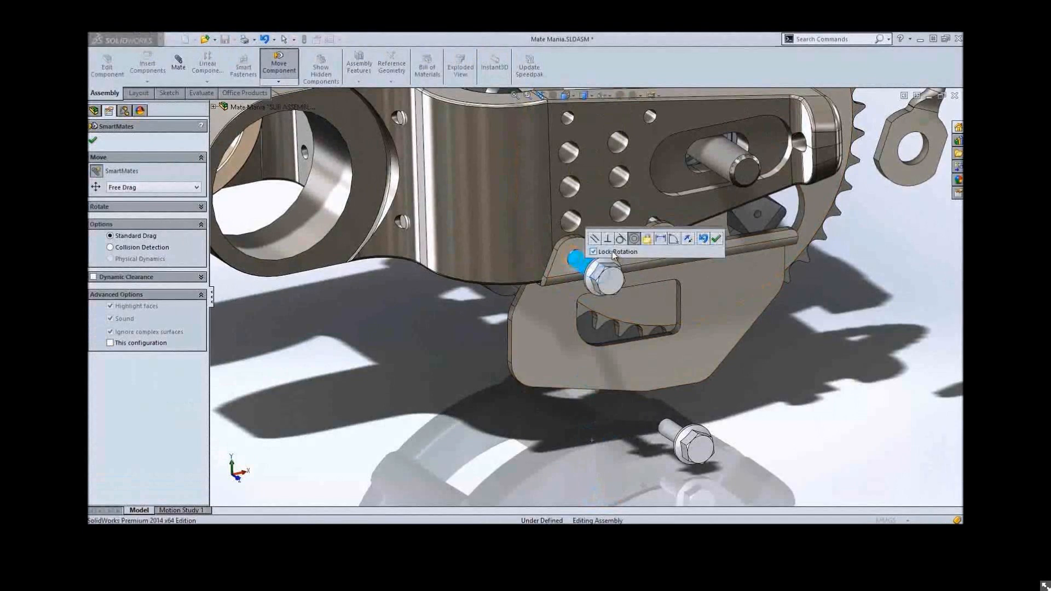
{"action": "left_click", "coordinate": [715, 238]}
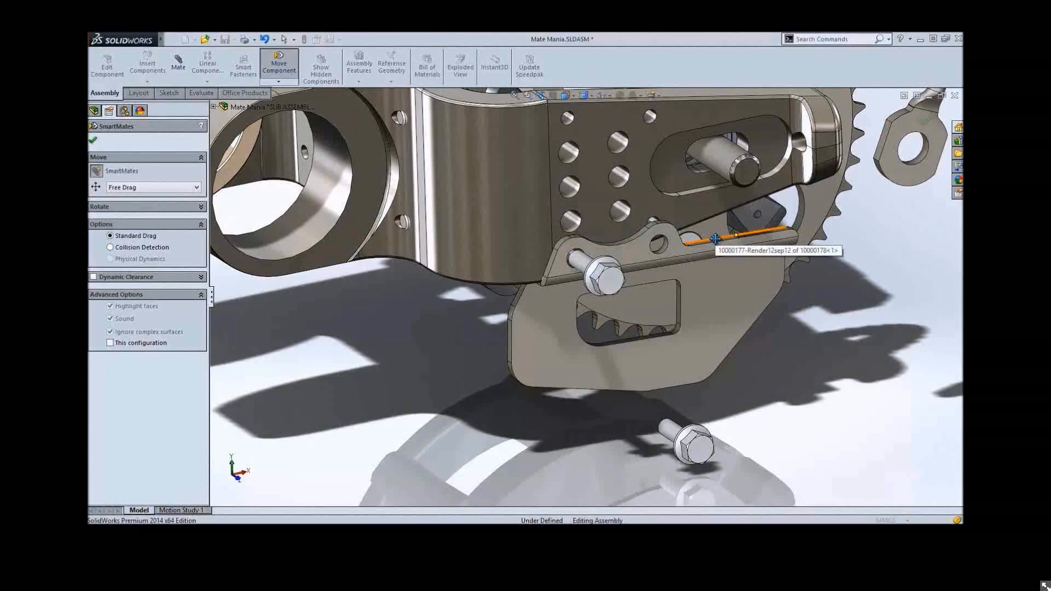
Seat the first bolt by mating the underside of its flange coincident with the sprocket guard's mounting face
{"action": "left_click", "coordinate": [712, 239]}
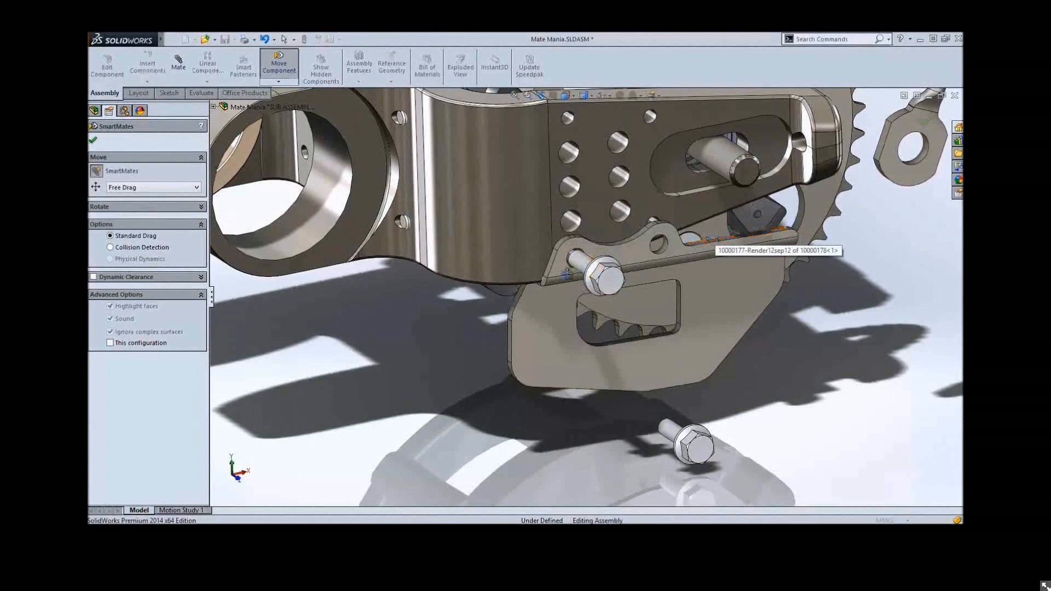
{"action": "left_click_drag", "start_coordinate": [566, 273], "coordinate": [553, 287]}
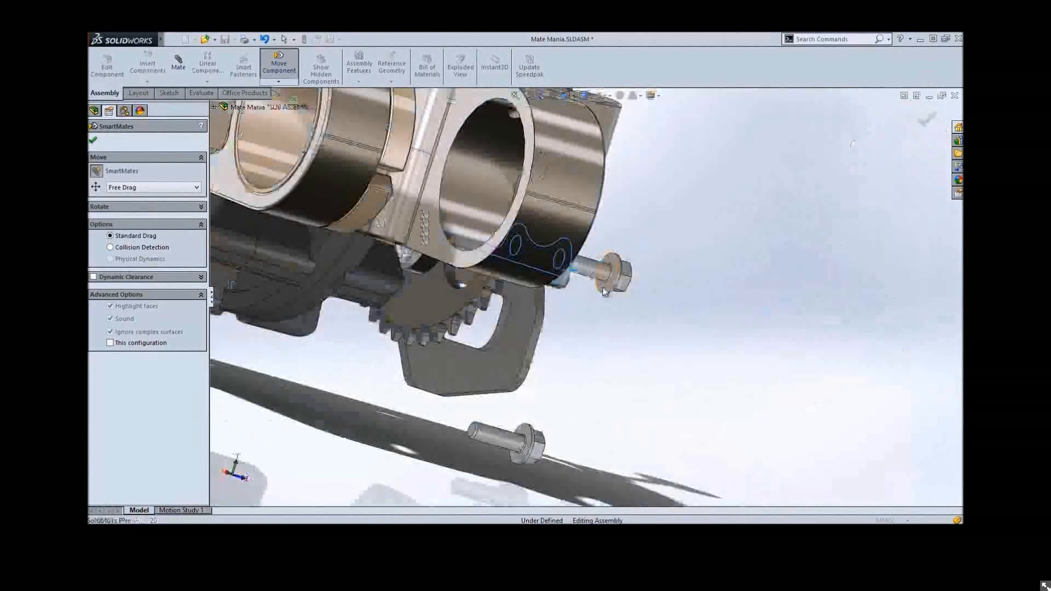
{"action": "left_click", "coordinate": [603, 288]}
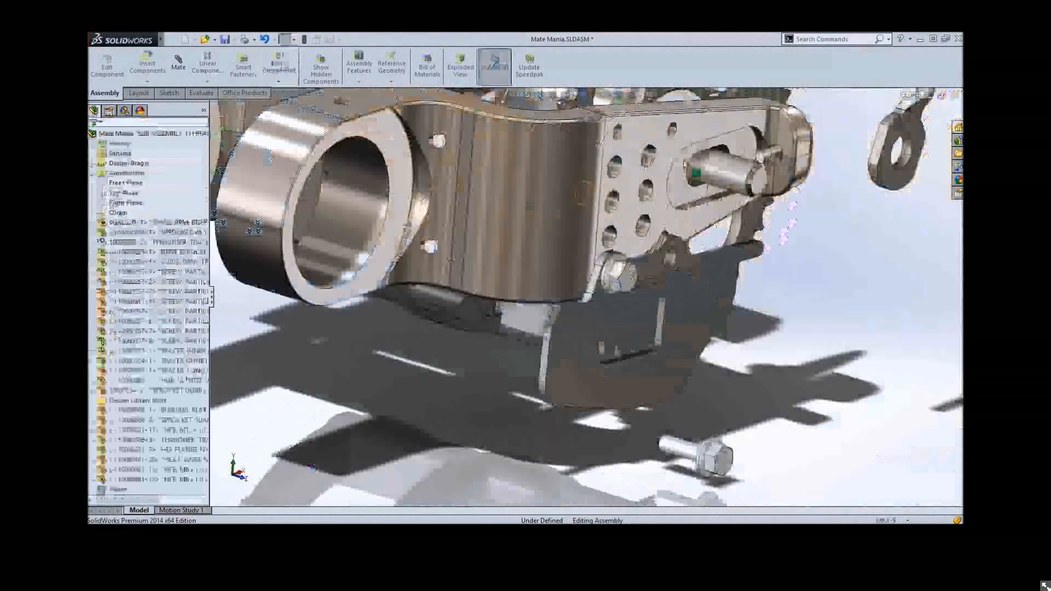
Search the commands for "smart" and add SmartMates to the Assembly toolbar
{"action": "left_click", "coordinate": [803, 39]}
{"action": "type", "text": "save"}
{"action": "type", "text": "rt"}
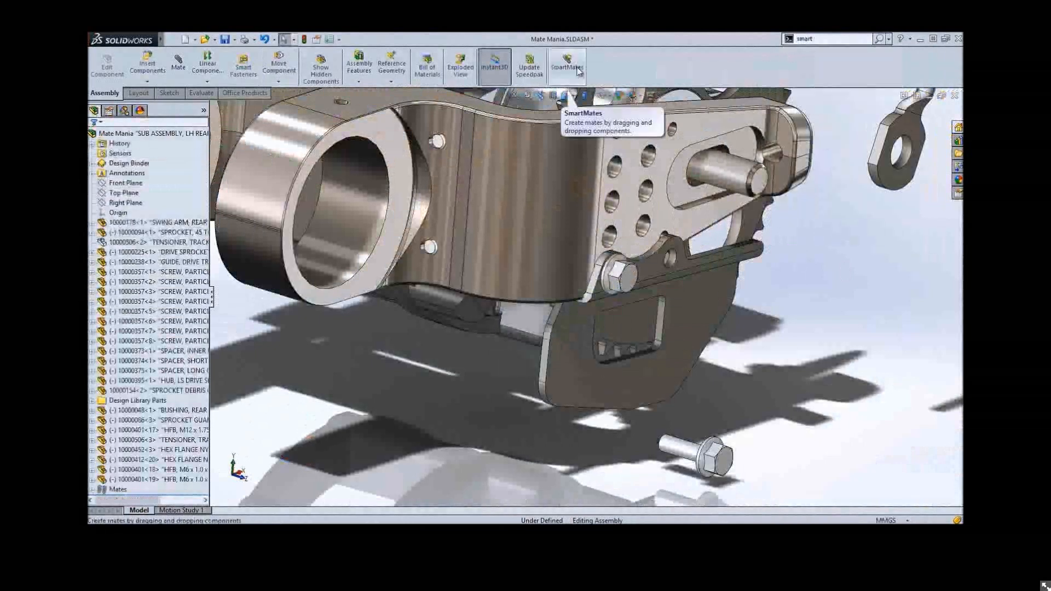
Use SmartMates to place the second flange bolt concentrically in the guard's second hole and seat it against the guard
{"action": "left_click", "coordinate": [569, 70]}
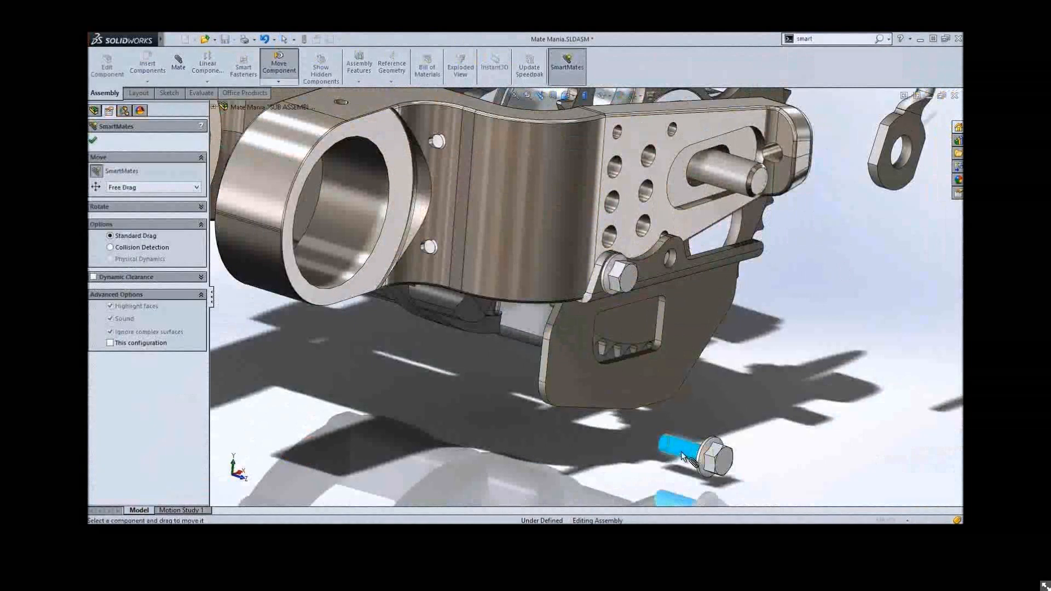
{"action": "left_click", "coordinate": [684, 271]}
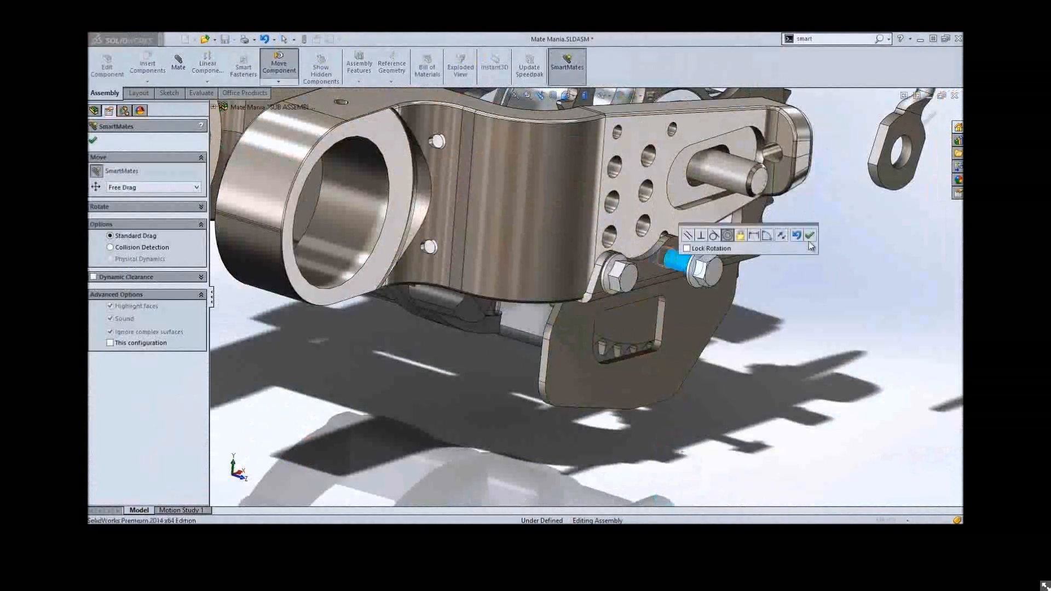
{"action": "left_click", "coordinate": [809, 236]}
{"action": "left_click", "coordinate": [692, 255]}
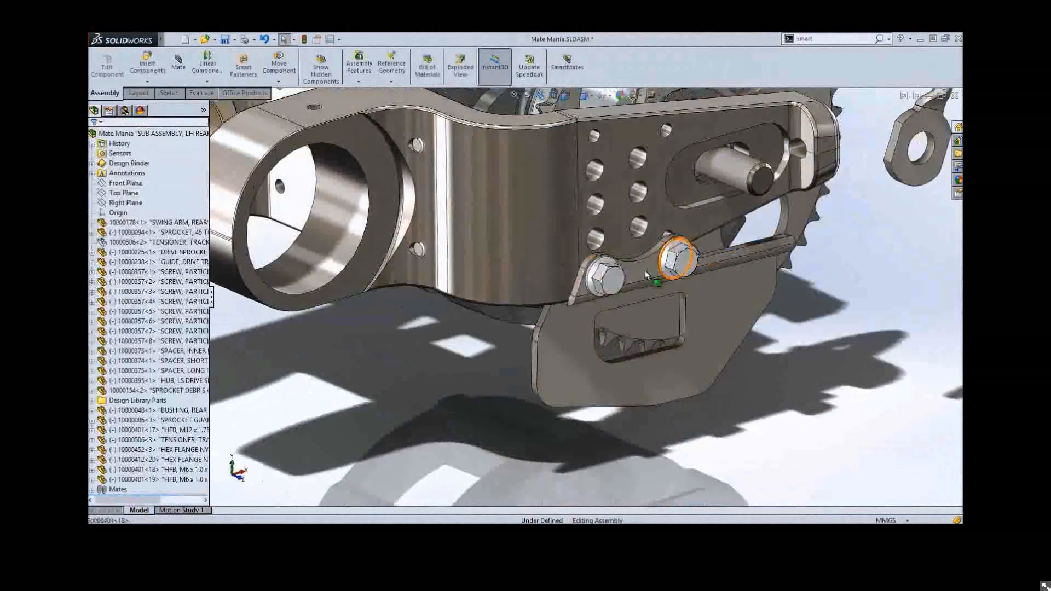
Add a Parallel mate between the sprocket guard's long edge and the lower edge of the swing arm plate
{"action": "left_click", "coordinate": [645, 287]}
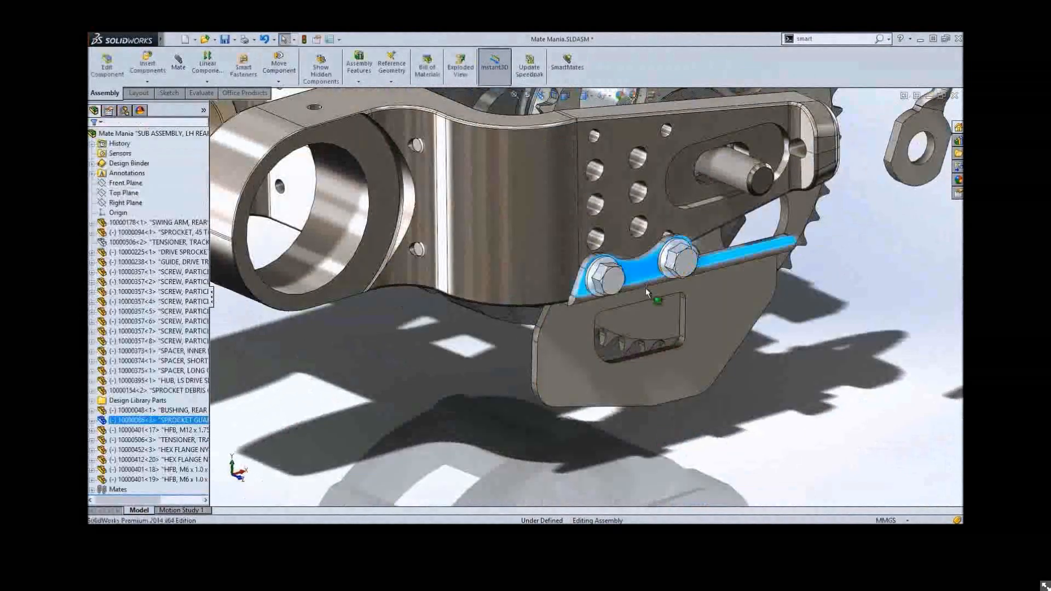
{"action": "mouse_move", "coordinate": [646, 287]}
{"action": "left_mouse_down"}
{"action": "mouse_move", "coordinate": [650, 258]}
{"action": "mouse_move", "coordinate": [649, 279]}
{"action": "left_mouse_up"}
{"action": "left_click", "coordinate": [694, 278]}
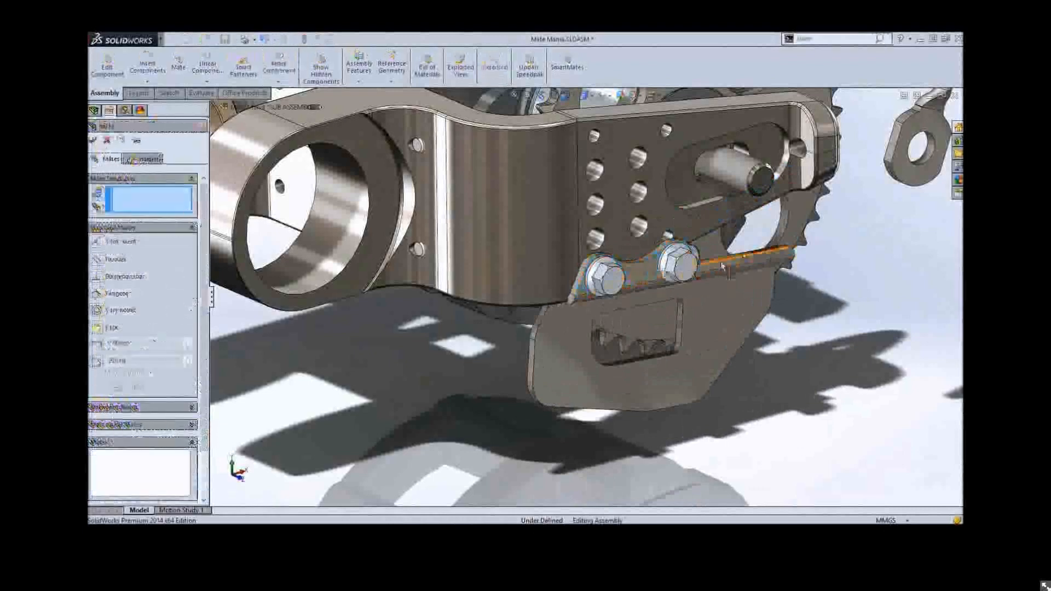
{"action": "left_click", "coordinate": [716, 233]}
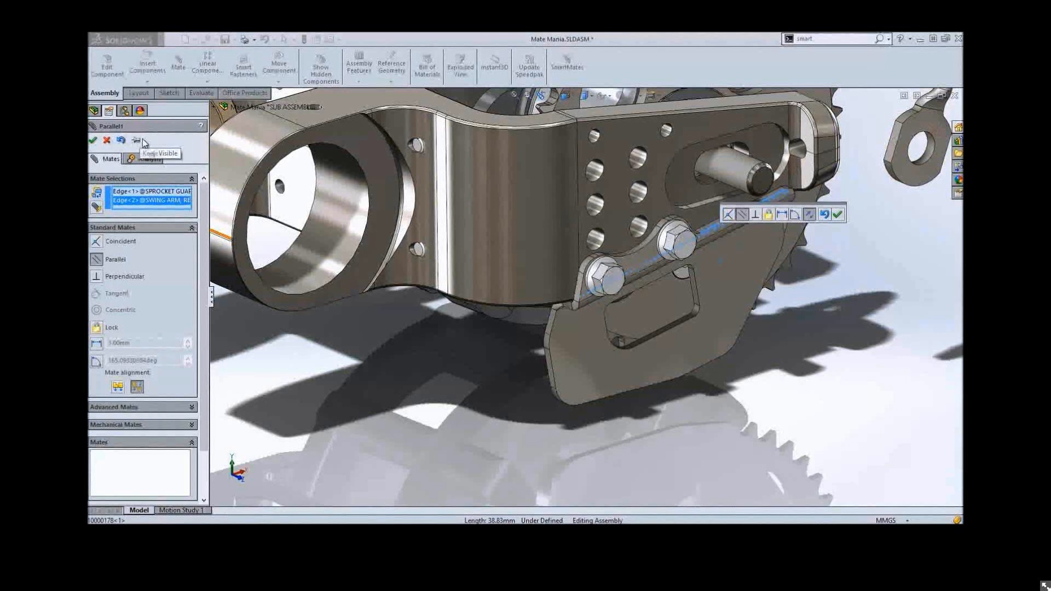
{"action": "left_click", "coordinate": [93, 142]}
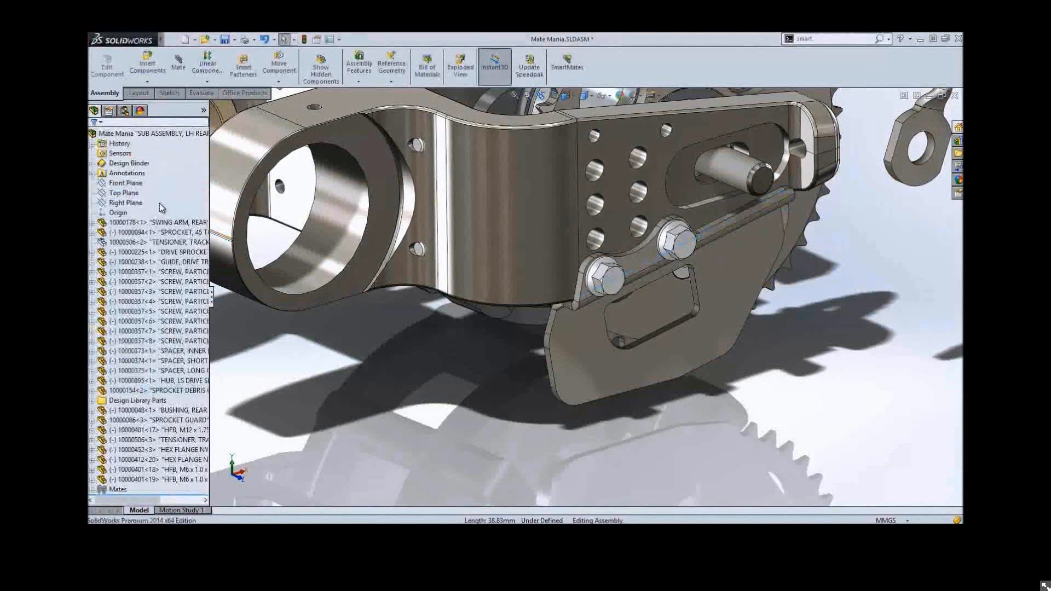
Mate the tensioner's eye hole concentric with the shank of the M12 axle bolt
{"action": "middle_click_drag", "start_coordinate": [705, 295], "coordinate": [703, 388], "text": "ctrl"}
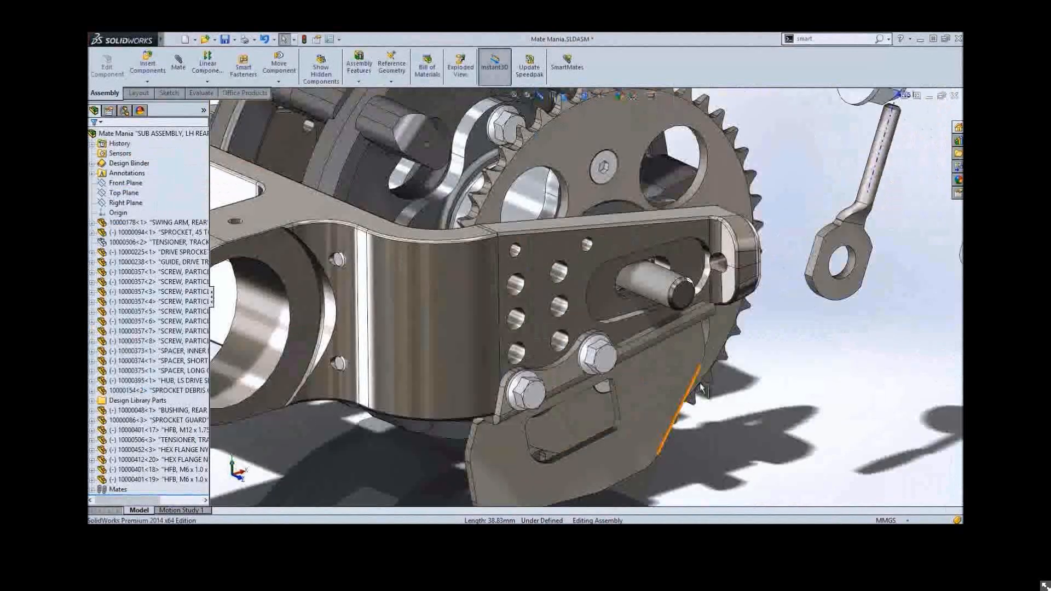
{"action": "key", "text": "m"}
{"action": "left_click", "coordinate": [838, 276]}
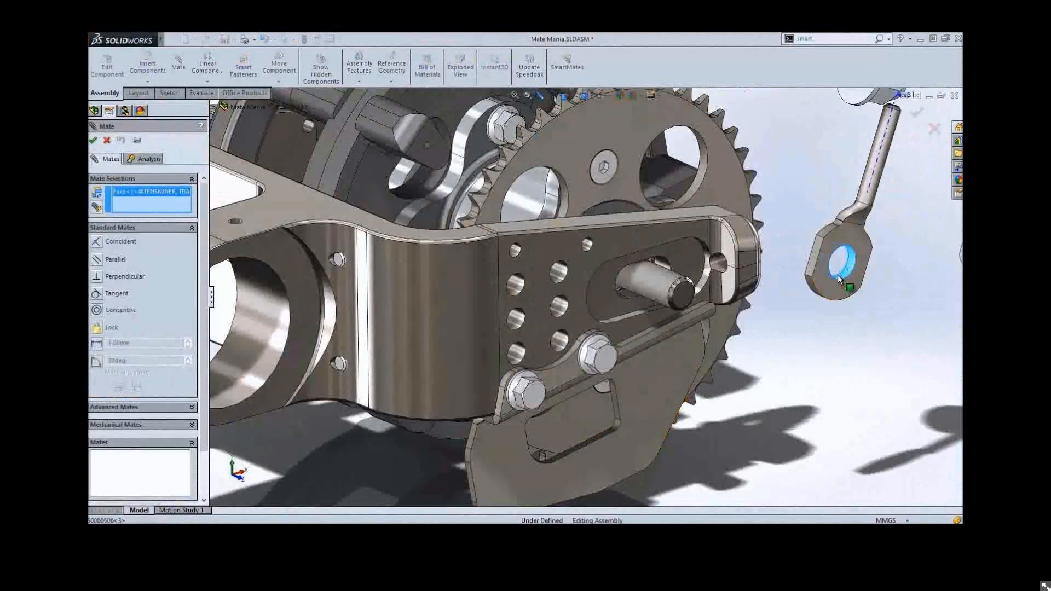
{"action": "left_click", "coordinate": [664, 285]}
{"action": "key", "text": "Return"}
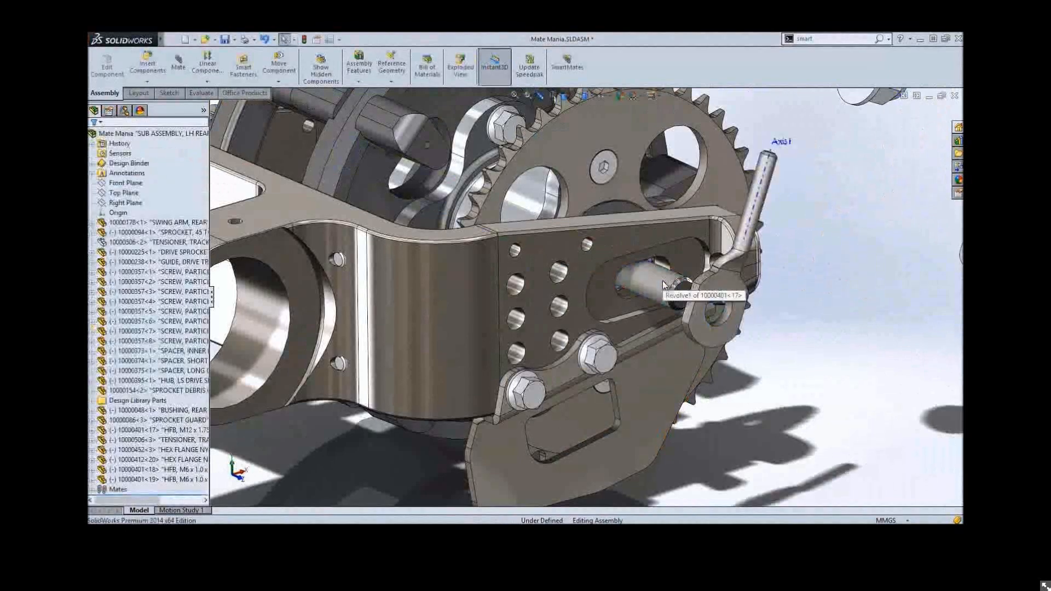
Mate the tensioner's Axis1 concentric with the hole in the swing arm's end, leaving Lock Rotation off
{"action": "key", "text": "s"}
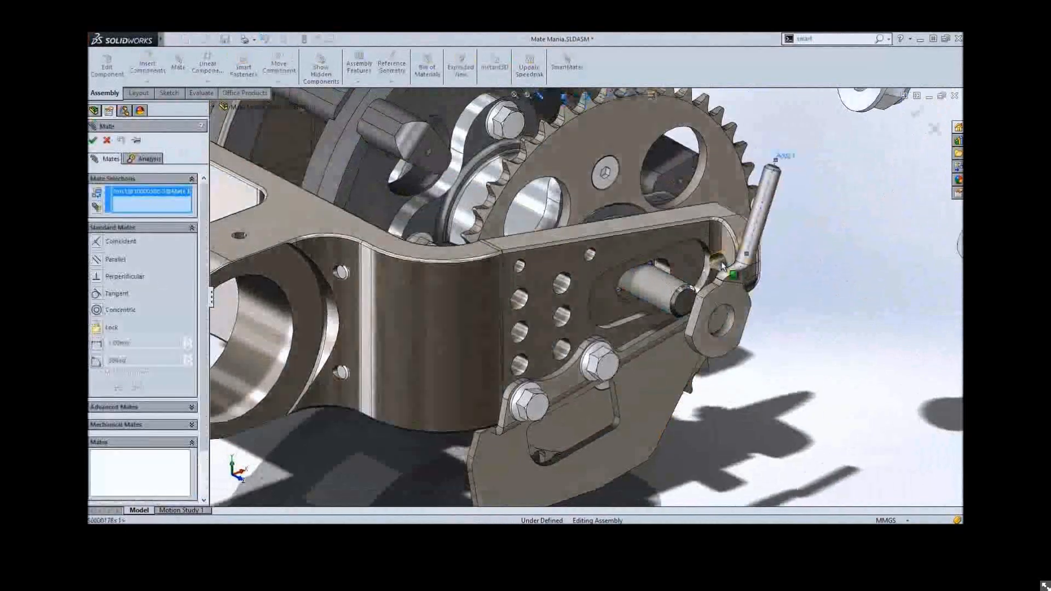
{"action": "left_click", "coordinate": [721, 264]}
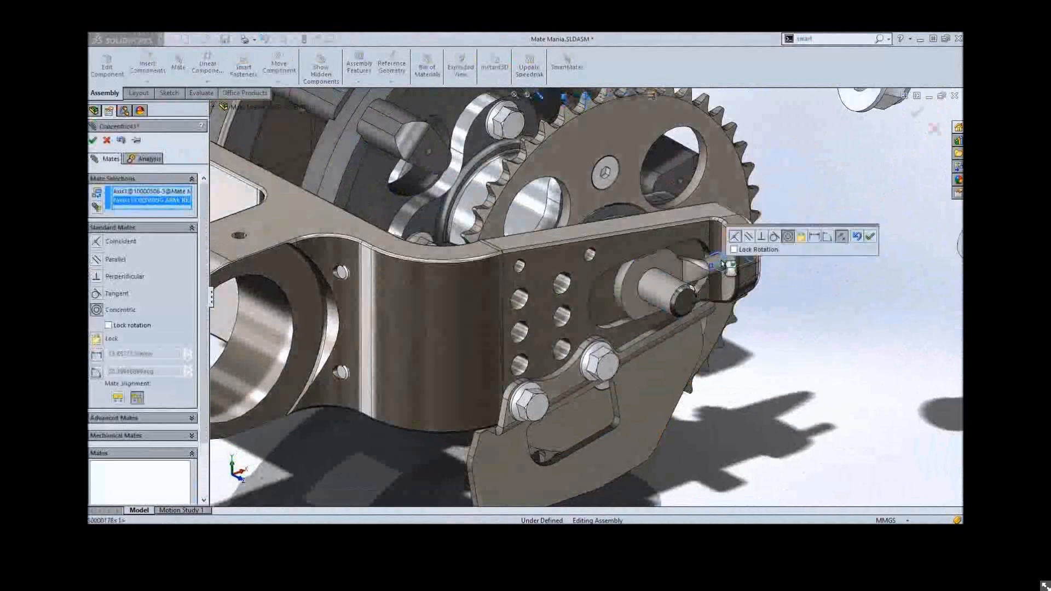
{"action": "left_click", "coordinate": [869, 237]}
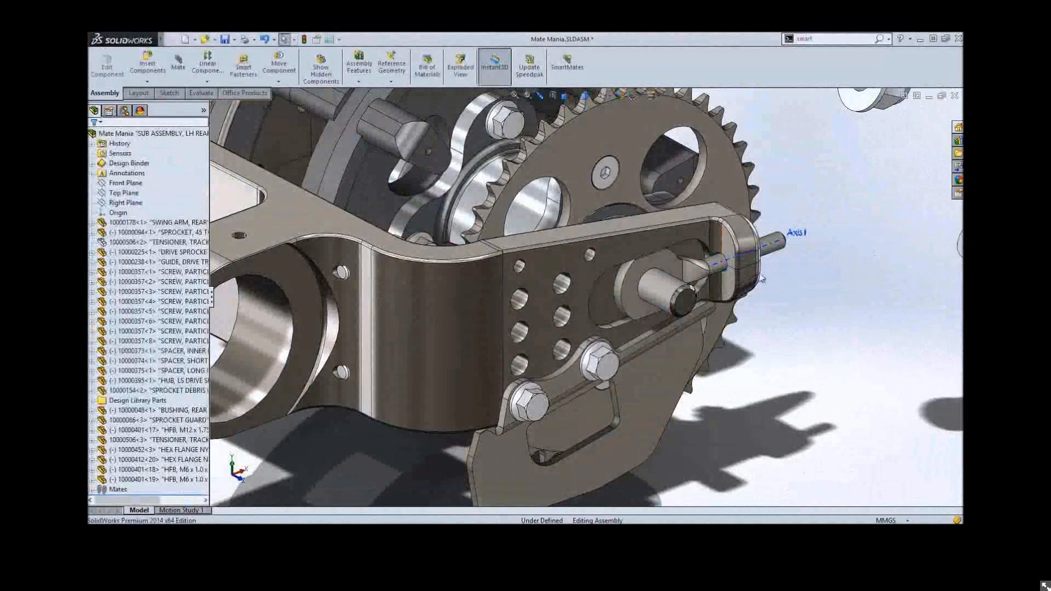
Mate the large hex flange nut concentric with the M12 axle bolt and seat its flange against the tensioner
{"action": "scroll", "coordinate": [697, 324], "scroll_direction": "up", "scroll_amount": 1}
{"action": "middle_click_drag", "start_coordinate": [697, 329], "coordinate": [737, 320], "text": "ctrl"}
{"action": "left_click", "coordinate": [688, 284]}
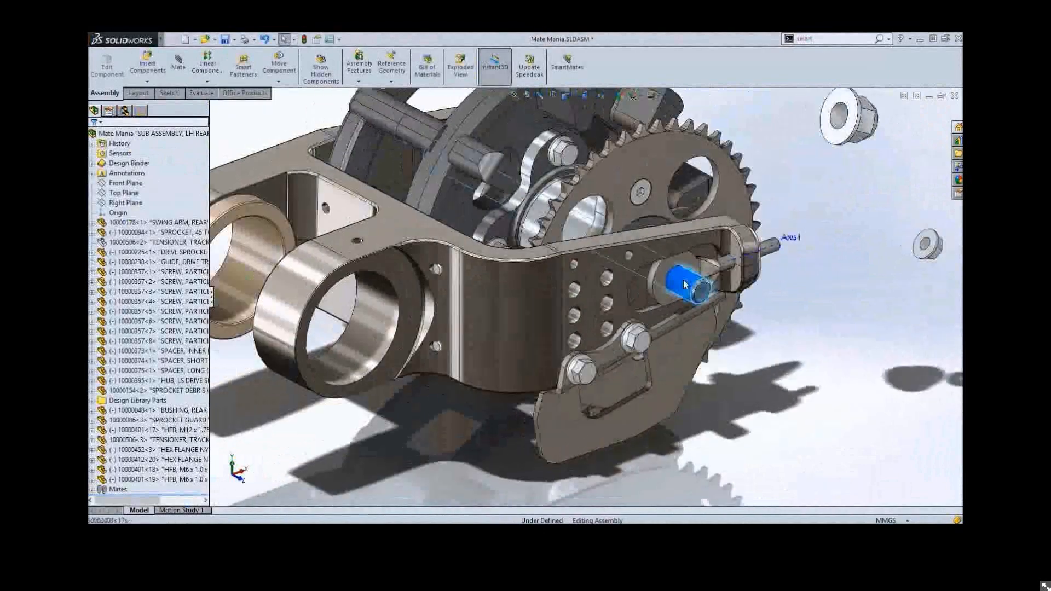
{"action": "left_click", "coordinate": [837, 134], "text": "ctrl"}
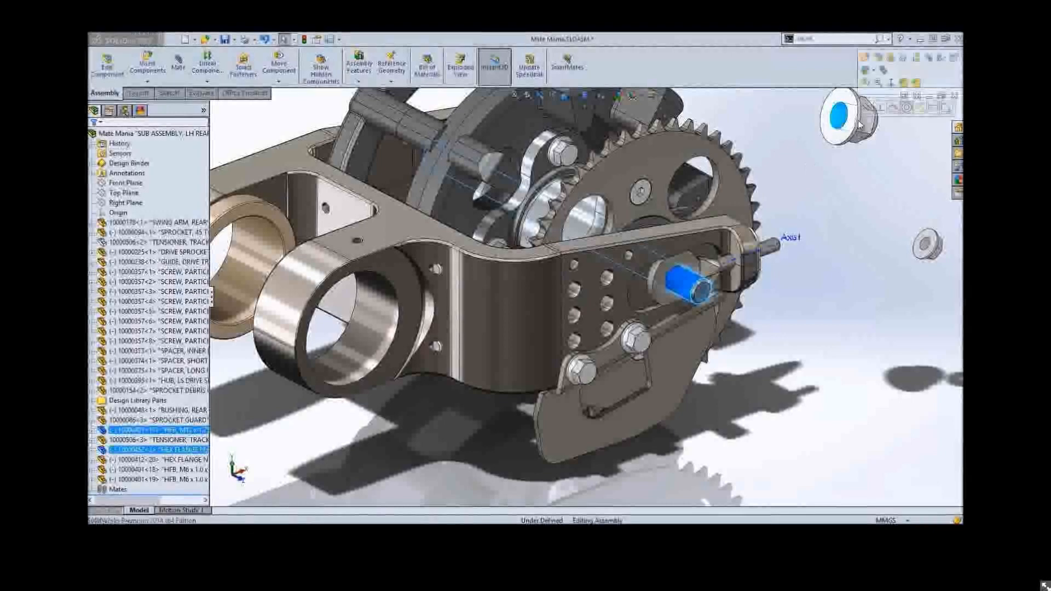
{"action": "left_click", "coordinate": [881, 107]}
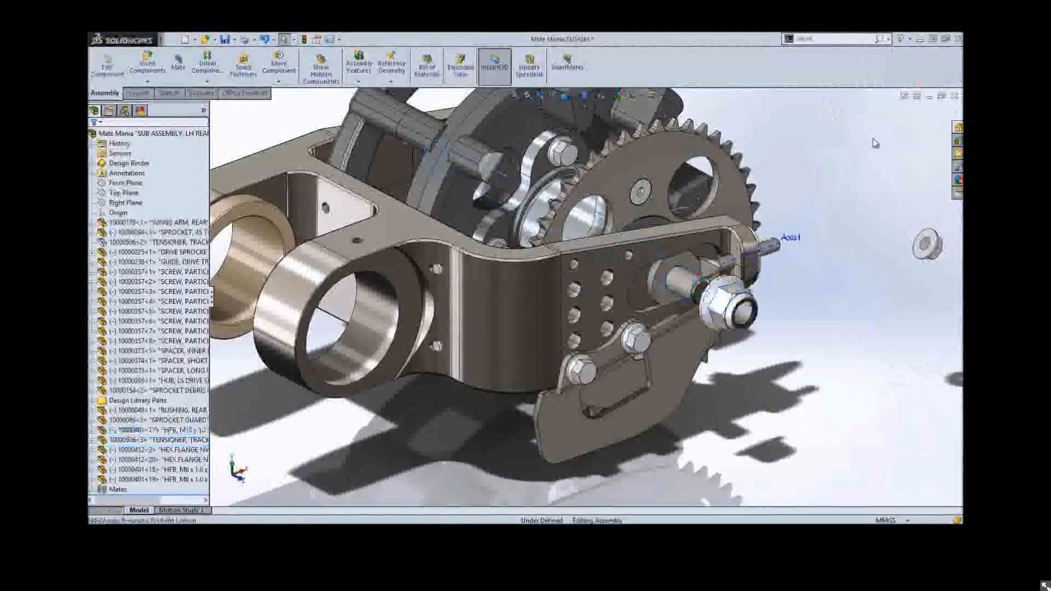
{"action": "left_click", "coordinate": [661, 285]}
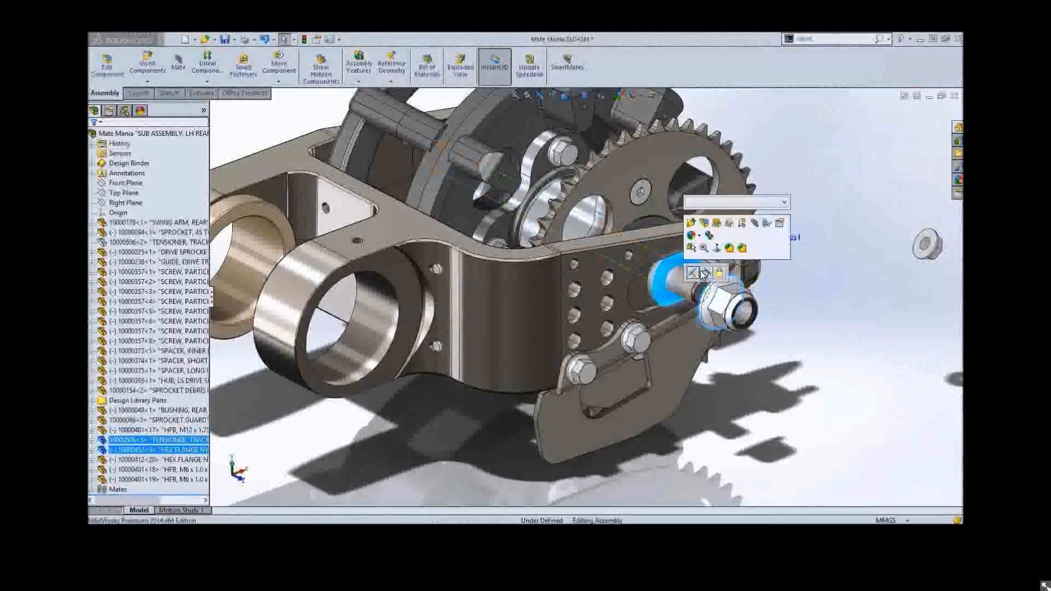
{"action": "left_click", "coordinate": [704, 274]}
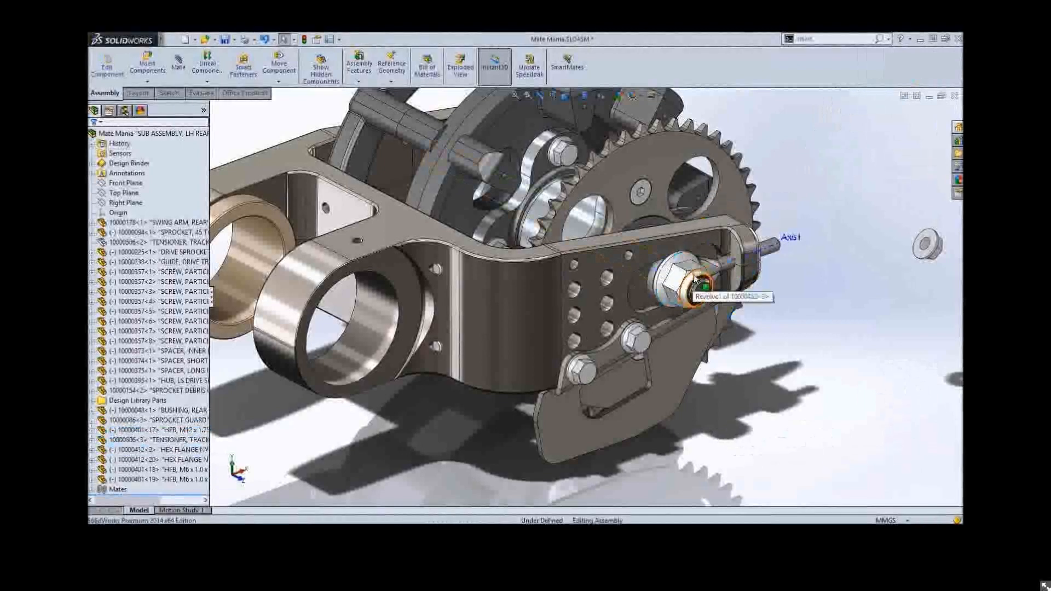
Mate the small hex flange nut concentric with the tensioner's threaded shaft and seat its flange against the swing arm's end face
{"action": "left_click", "coordinate": [771, 251], "text": "ctrl"}
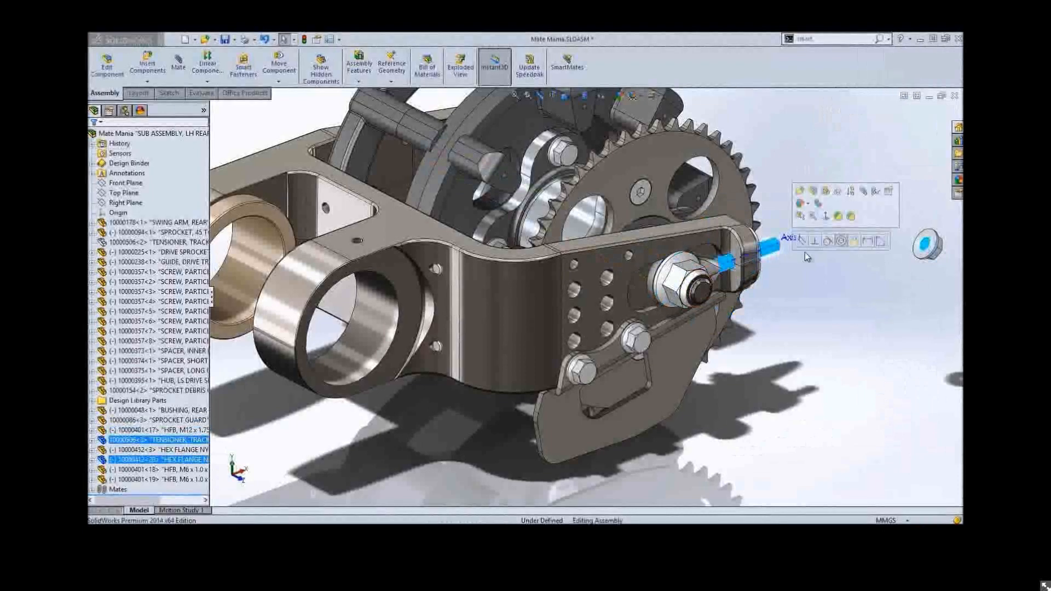
{"action": "left_click", "coordinate": [841, 241]}
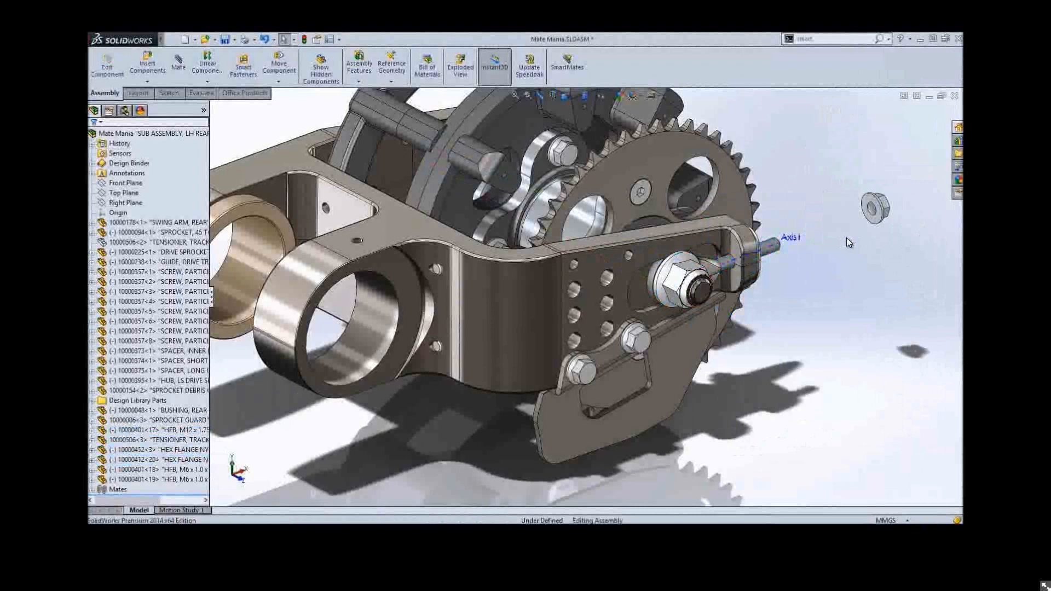
{"action": "left_click", "coordinate": [872, 215]}
{"action": "middle_click_drag", "start_coordinate": [872, 216], "coordinate": [748, 279]}
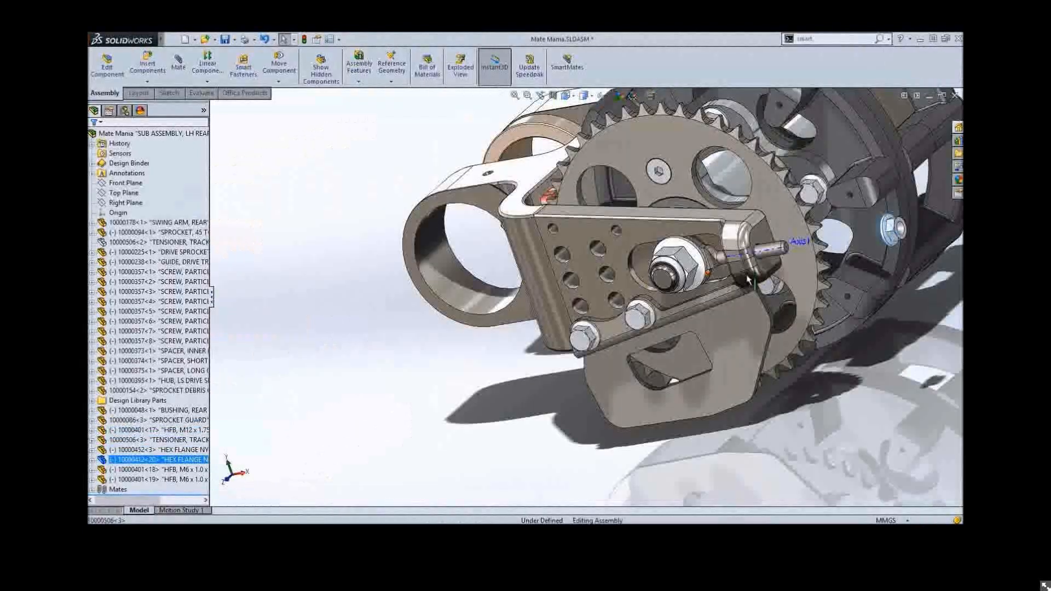
{"action": "left_click", "coordinate": [762, 257]}
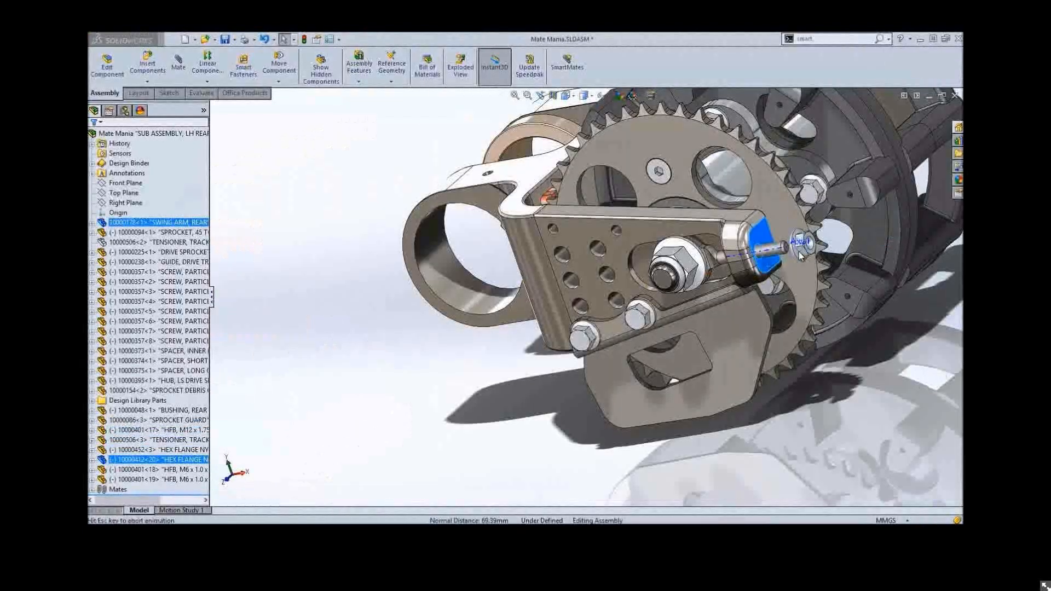
{"action": "left_click", "coordinate": [764, 261]}
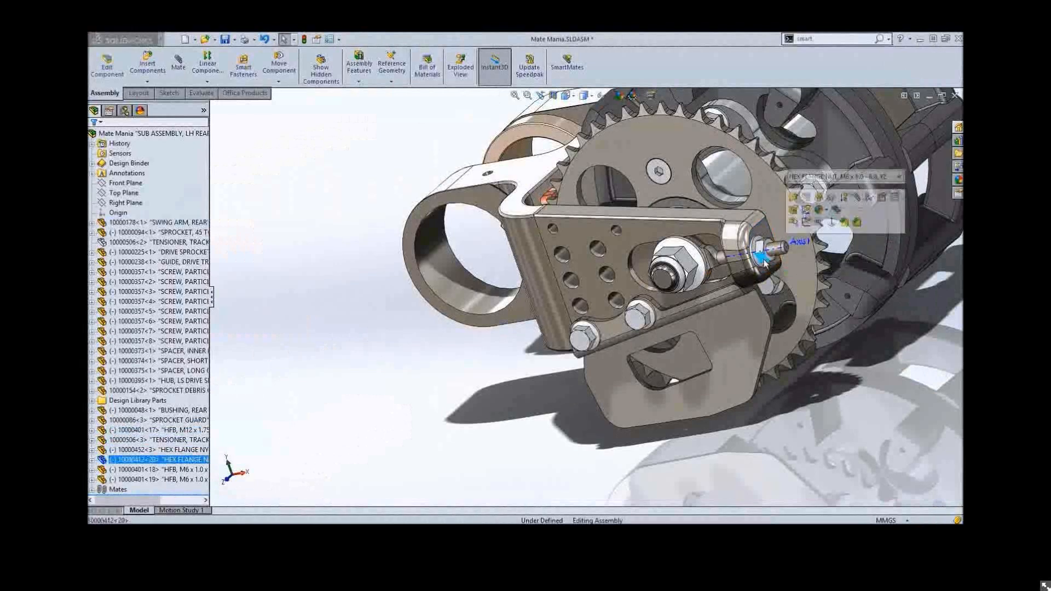
View the small hex flange nut's mates and lock rotation on its concentric mate with the tensioner
{"action": "left_click", "coordinate": [869, 199]}
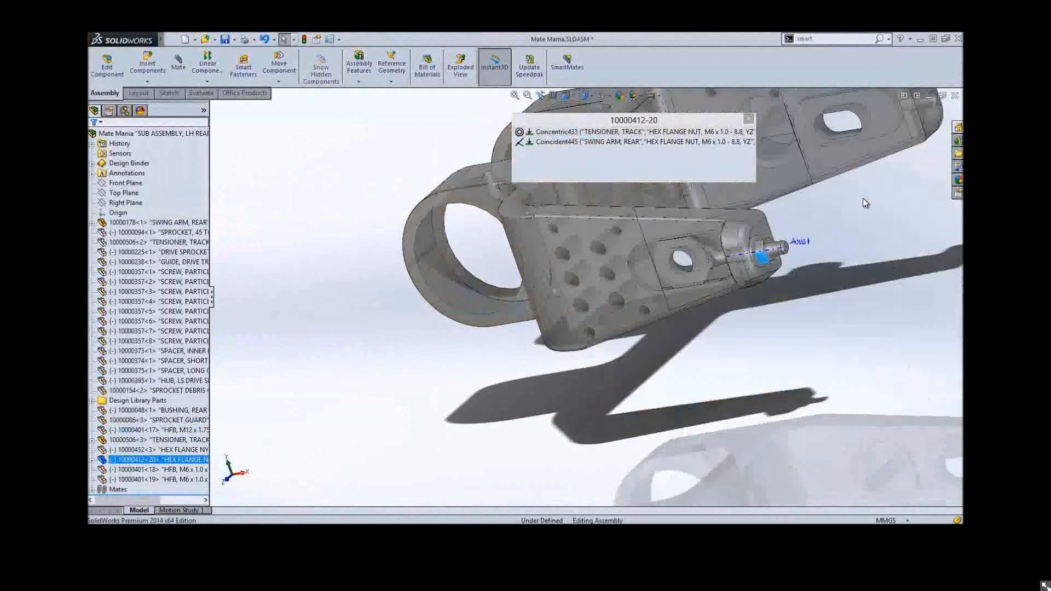
{"action": "left_click", "coordinate": [616, 132]}
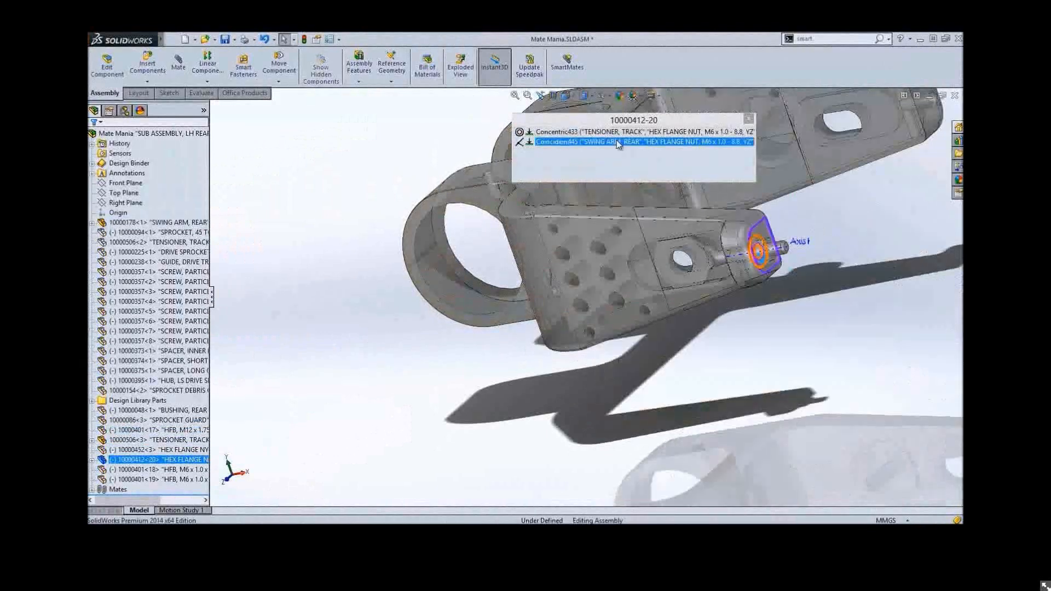
{"action": "right_click", "coordinate": [581, 133]}
{"action": "left_click", "coordinate": [616, 150]}
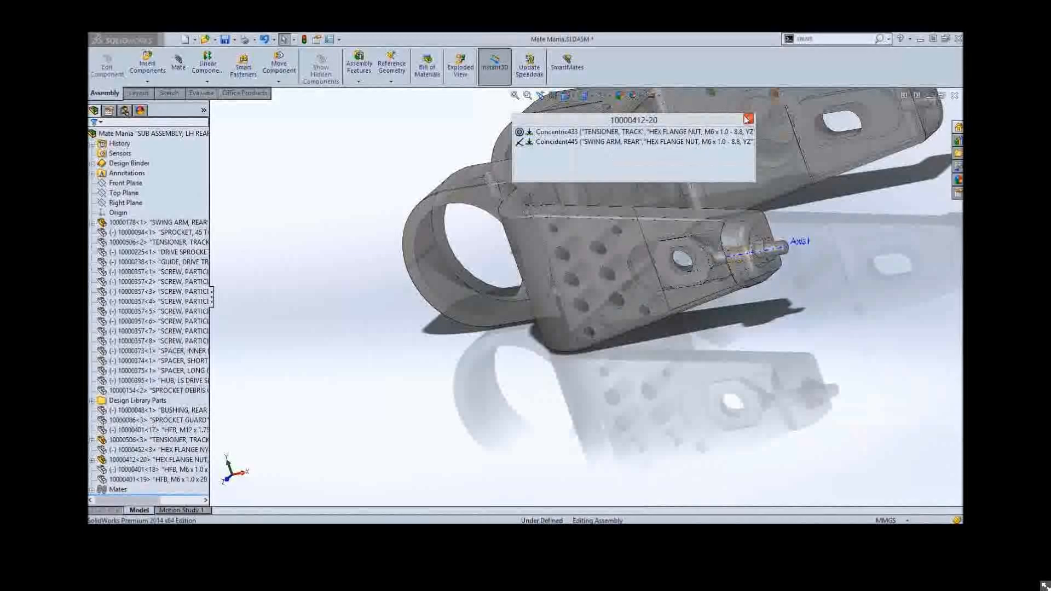
{"action": "left_click", "coordinate": [747, 119]}
{"action": "scroll", "coordinate": [688, 282], "scroll_direction": "down", "scroll_amount": 2}
{"action": "middle_click_drag", "start_coordinate": [687, 282], "coordinate": [534, 356]}
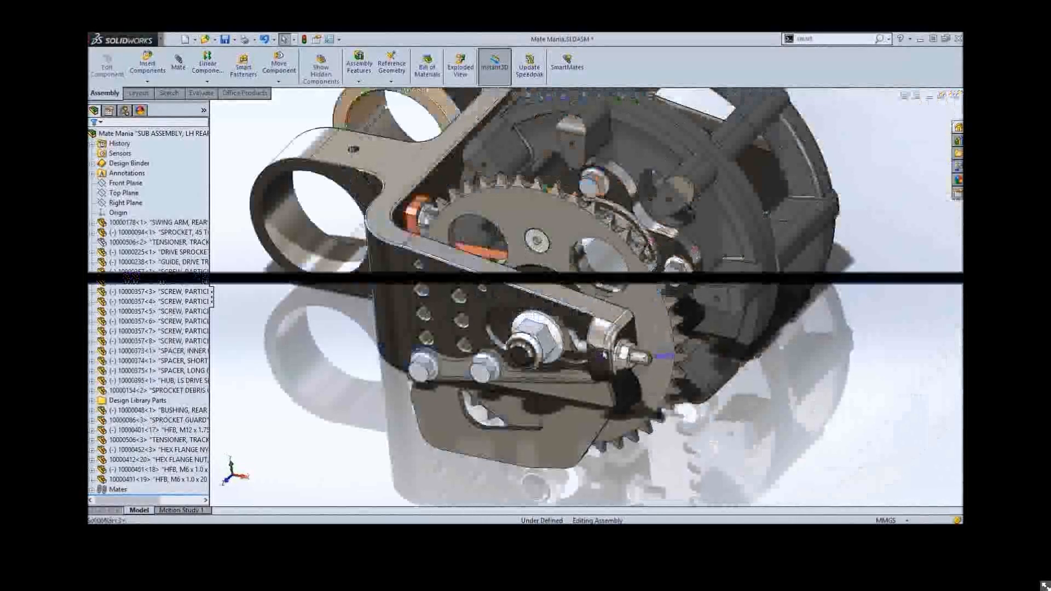
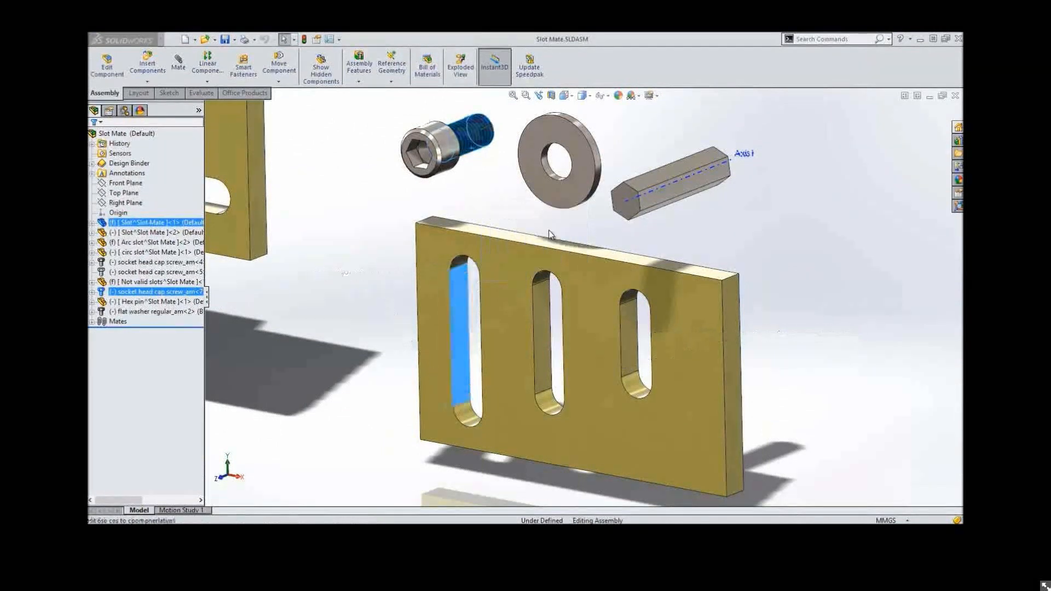
Add a Slot mate with the Free constraint between the socket head cap screw's shank and the front plate's equal-radii slot
{"action": "left_click", "coordinate": [562, 216]}
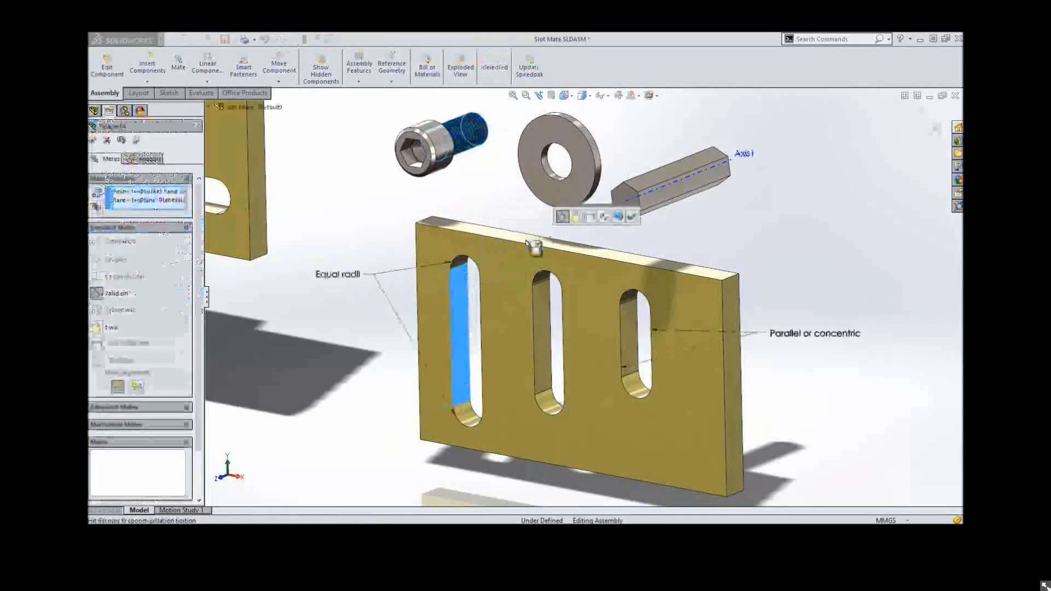
{"action": "left_click", "coordinate": [117, 422]}
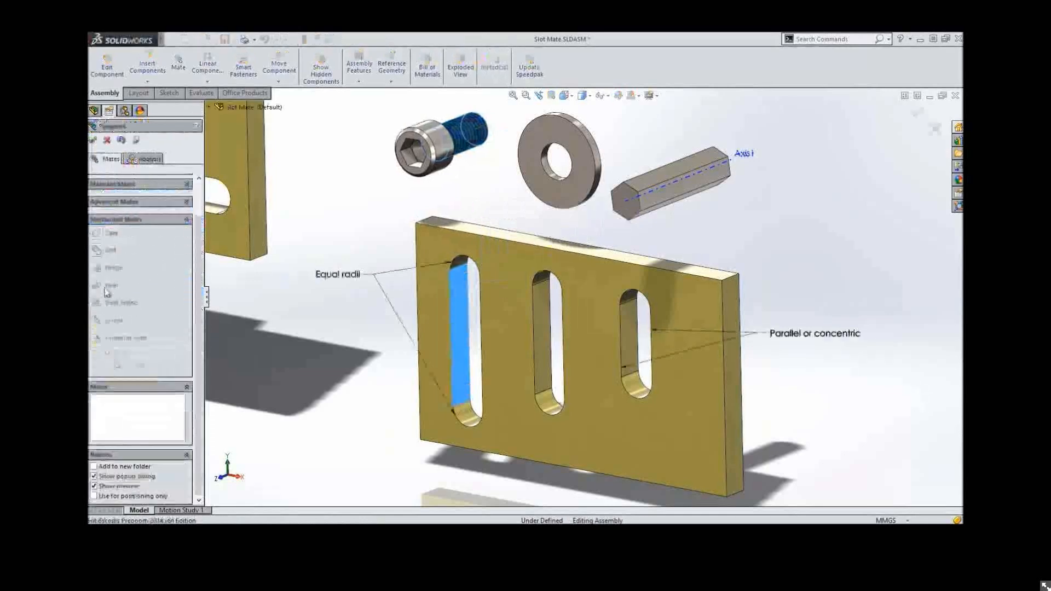
{"action": "left_click", "coordinate": [97, 250]}
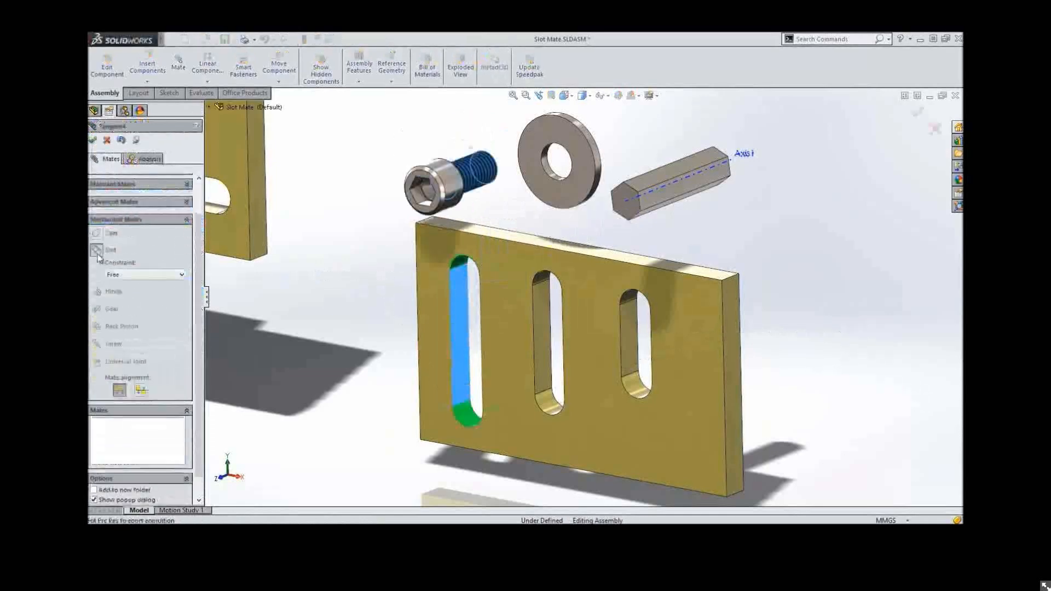
{"action": "left_click", "coordinate": [132, 275]}
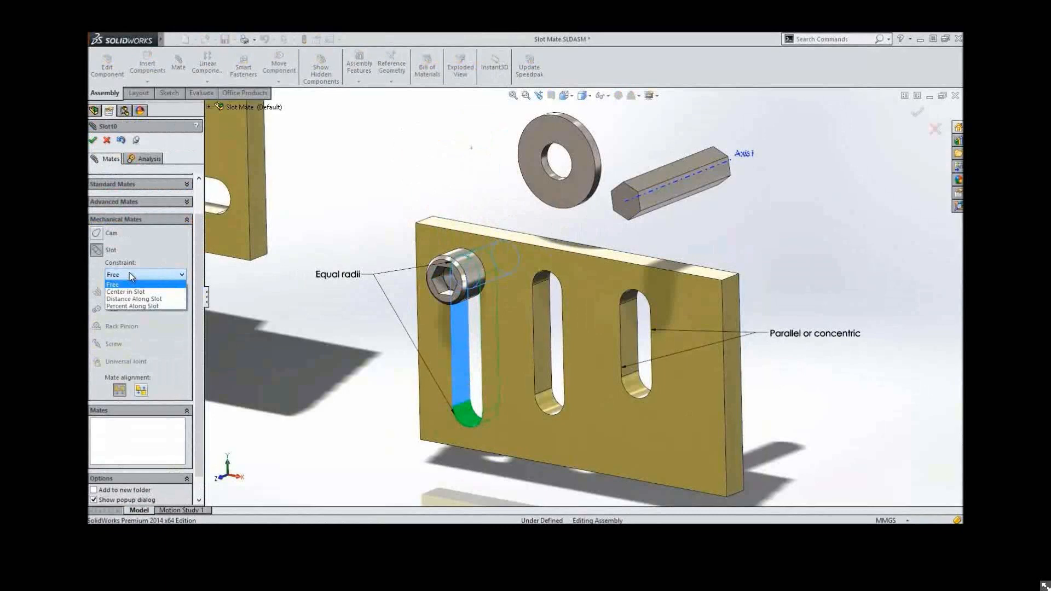
{"action": "left_click", "coordinate": [129, 272]}
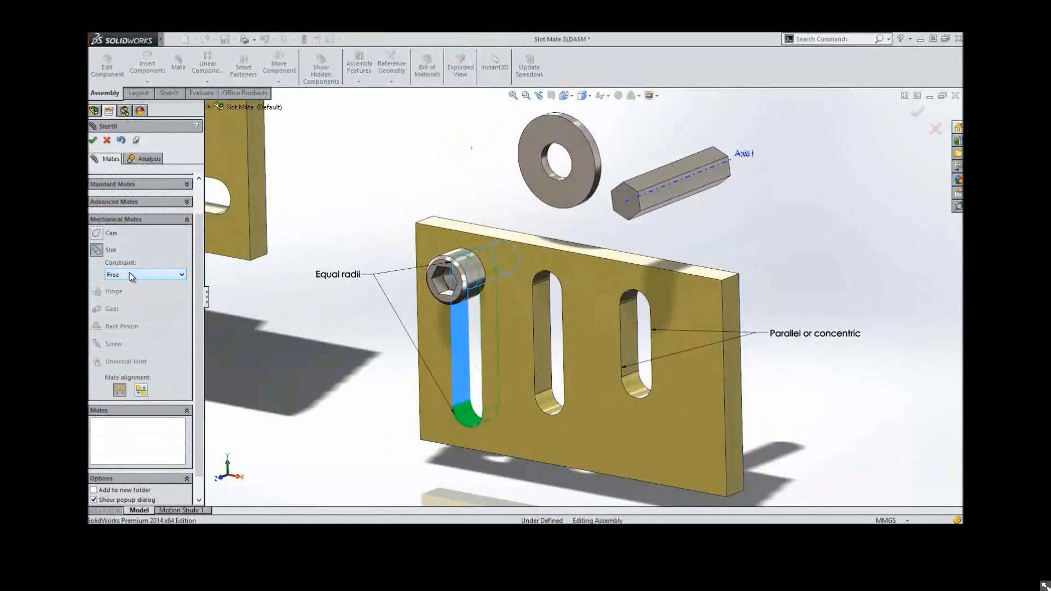
{"action": "key", "text": "Return"}
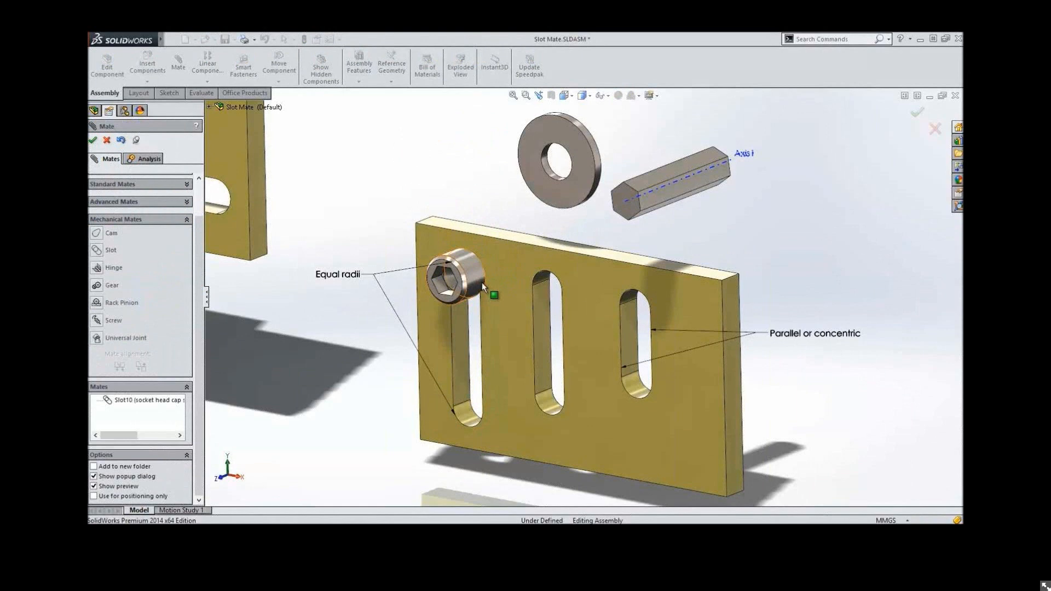
Slide the cap screw down its slot and set its Slot mate's constraint to Center in Slot
{"action": "left_click_drag", "start_coordinate": [477, 275], "coordinate": [476, 332]}
{"action": "left_click", "coordinate": [127, 400]}
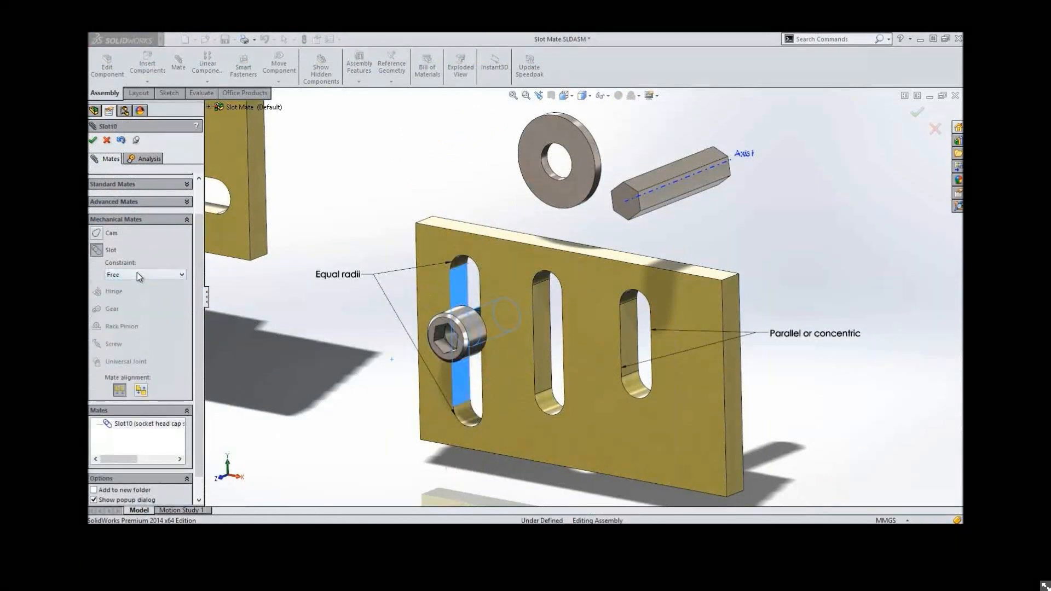
{"action": "left_click", "coordinate": [137, 273]}
{"action": "left_click", "coordinate": [139, 292]}
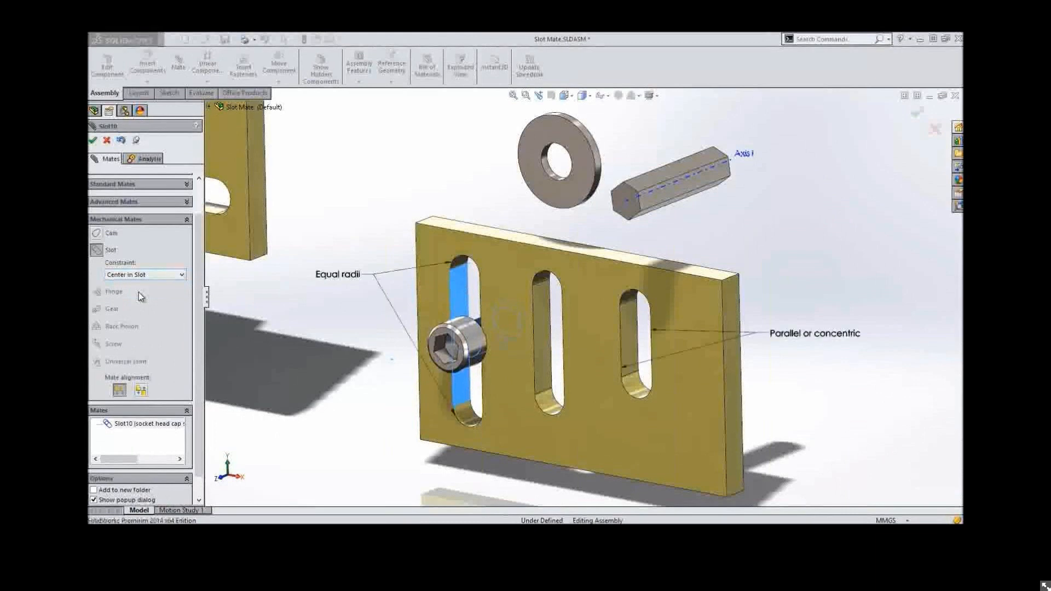
{"action": "left_click", "coordinate": [94, 141]}
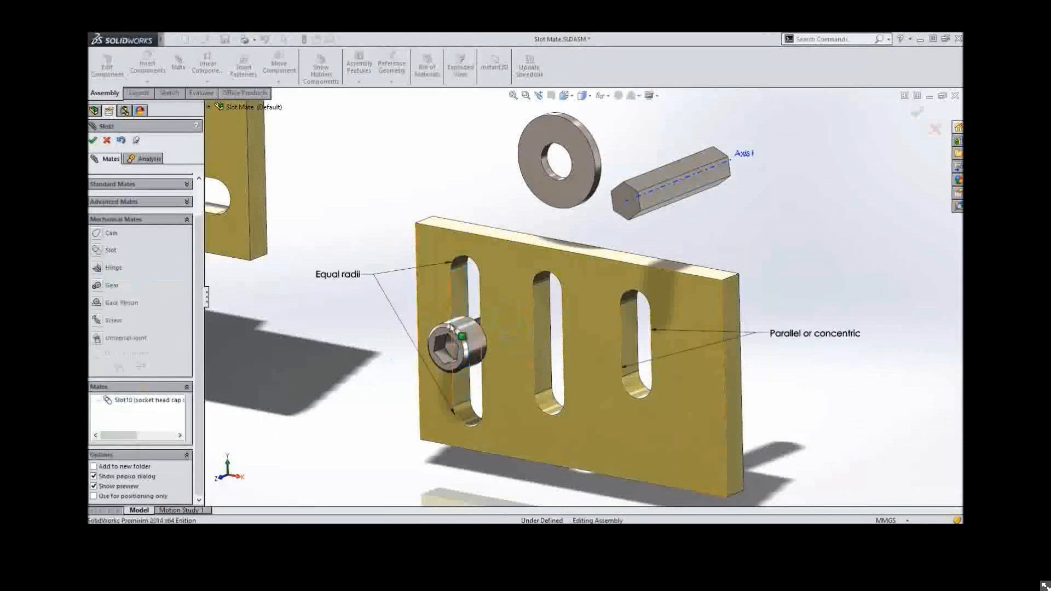
Test the cap screw's movement and switch its Slot mate to Distance Along Slot at 25 mm, toggling Flip dimension
{"action": "left_click", "coordinate": [476, 322]}
{"action": "left_click", "coordinate": [153, 399]}
{"action": "left_click", "coordinate": [150, 275]}
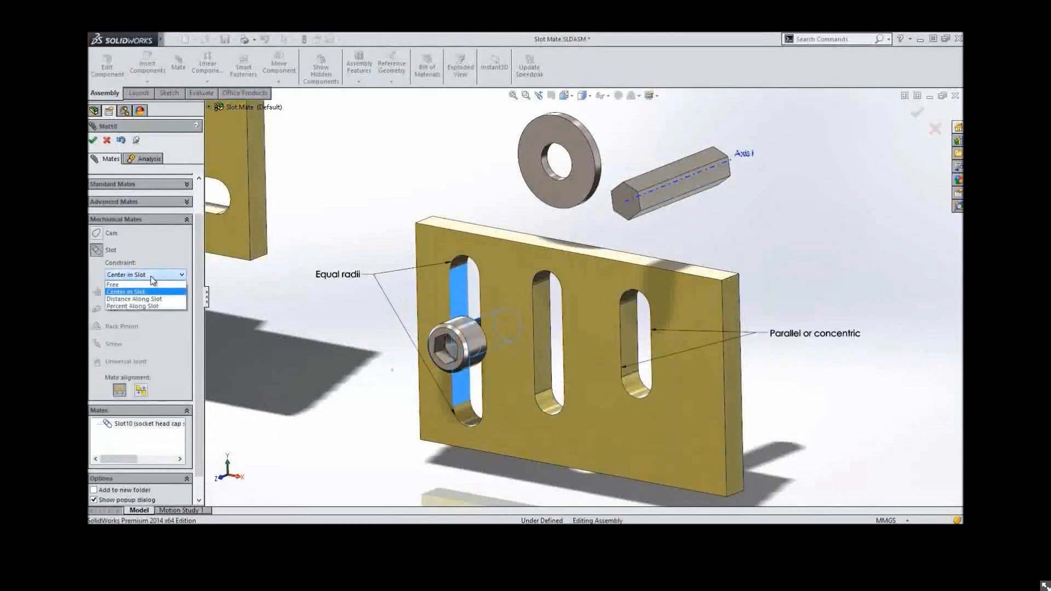
{"action": "left_click", "coordinate": [146, 298]}
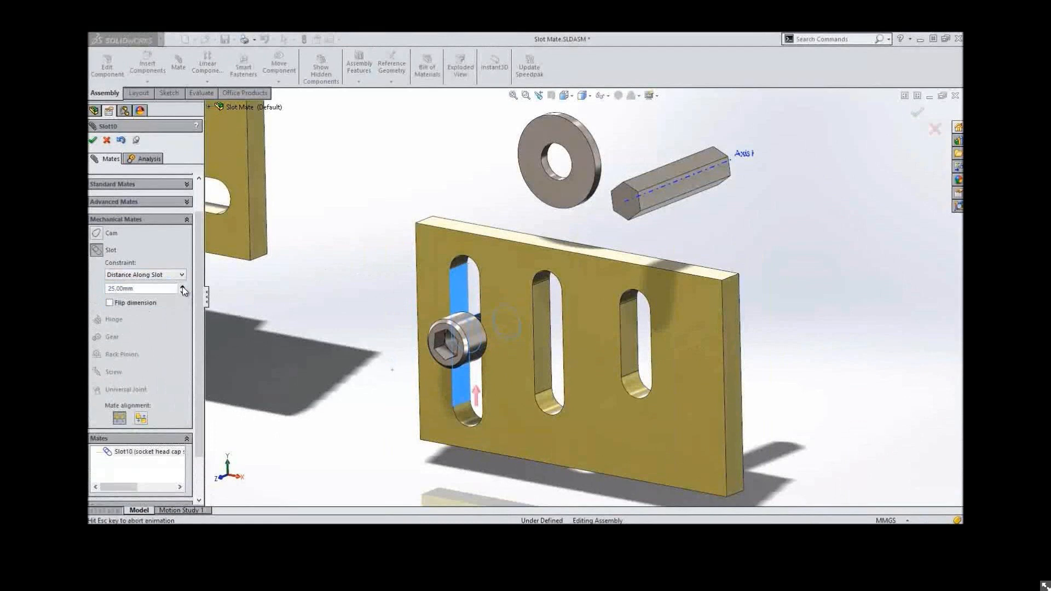
{"action": "left_click", "coordinate": [183, 287]}
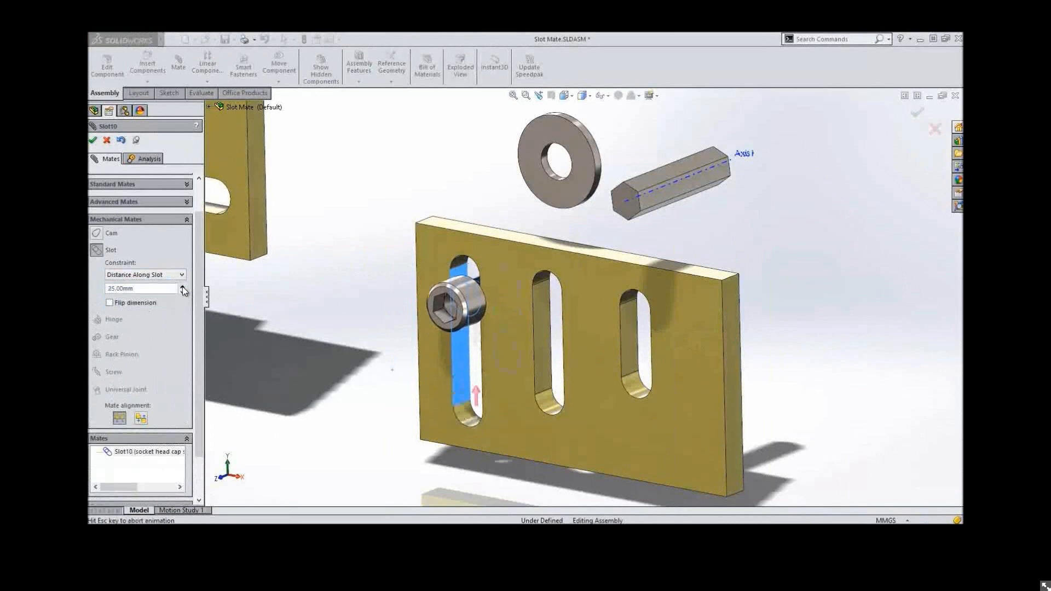
{"action": "left_click", "coordinate": [111, 303]}
Set the cap screw's Slot mate to Percent Along Slot at 40% with Flip dimension on
{"action": "left_click", "coordinate": [165, 275]}
{"action": "left_click", "coordinate": [156, 306]}
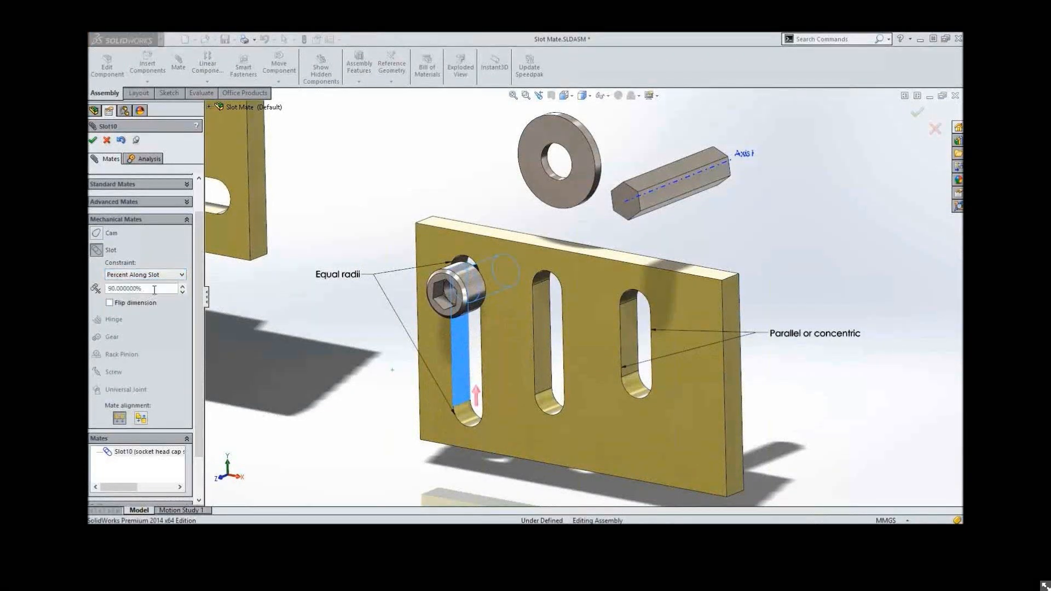
{"action": "left_click_drag", "start_coordinate": [154, 290], "coordinate": [92, 293]}
{"action": "type", "text": "40"}
{"action": "key", "text": "Return"}
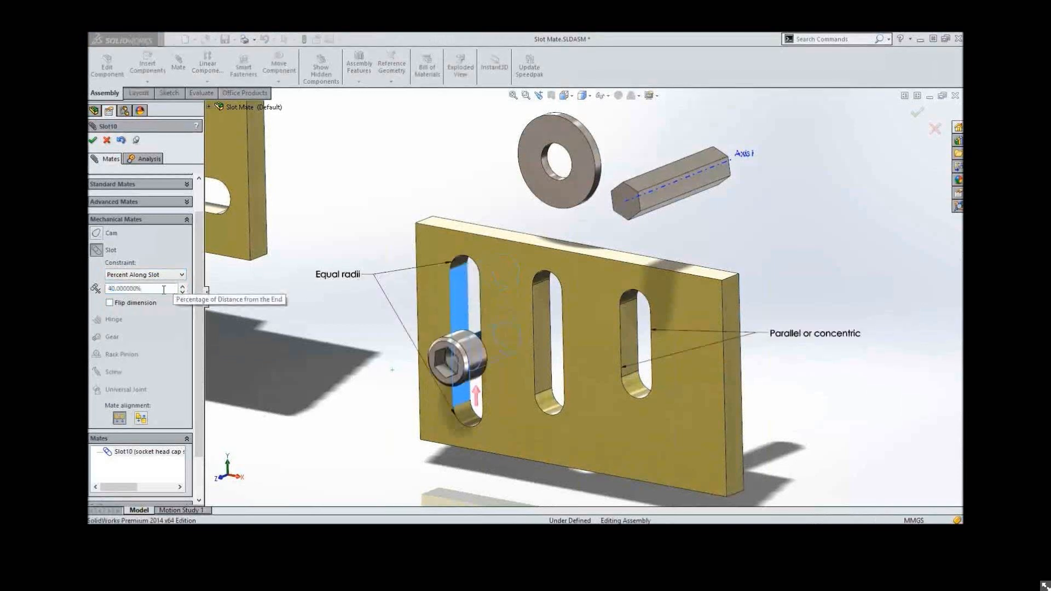
{"action": "left_click", "coordinate": [112, 301]}
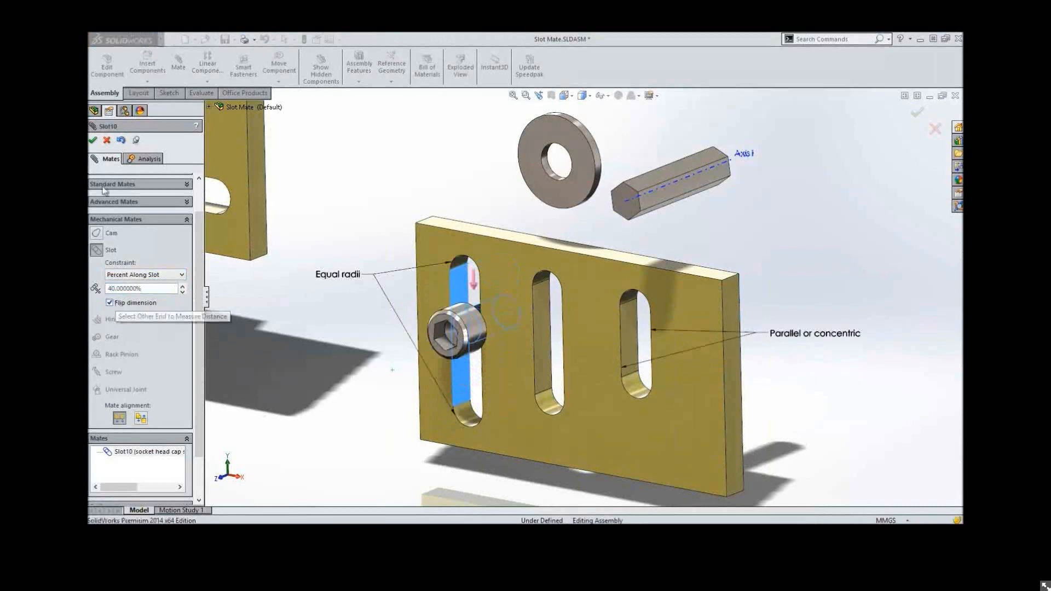
{"action": "left_click", "coordinate": [94, 140]}
Add a Slot mate with the Free constraint between the flat washer's hole and the front plate's middle slot
{"action": "left_click", "coordinate": [554, 174]}
{"action": "left_click", "coordinate": [546, 296]}
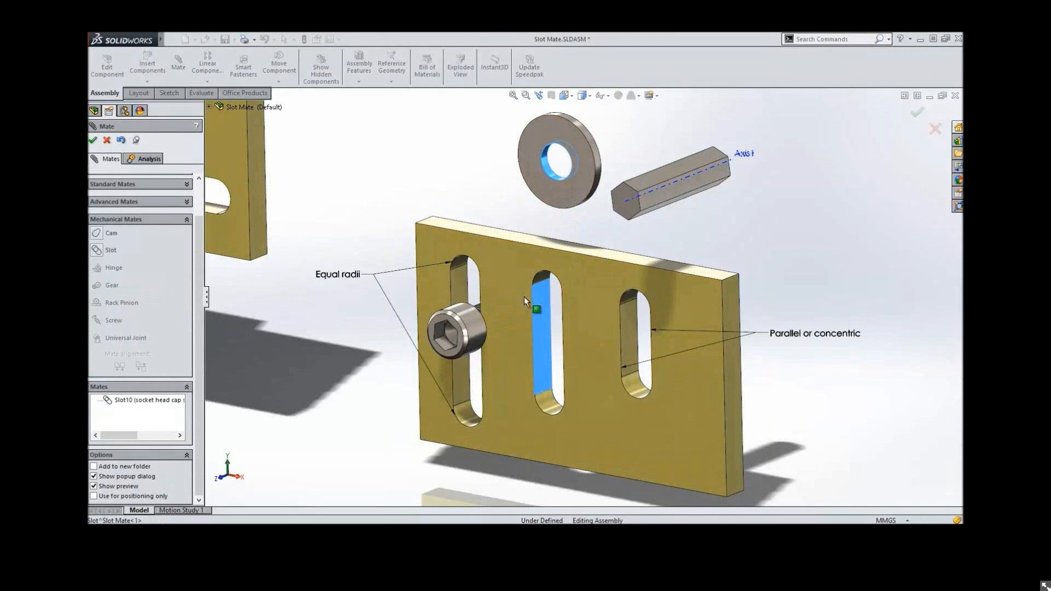
{"action": "left_click", "coordinate": [111, 250]}
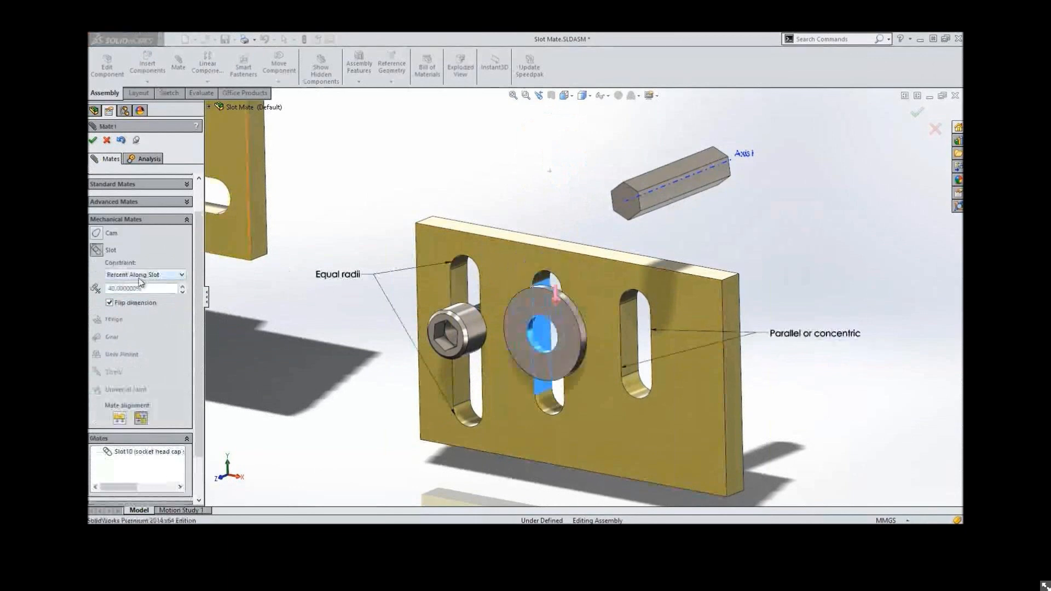
{"action": "left_click", "coordinate": [140, 275]}
{"action": "left_click", "coordinate": [131, 286]}
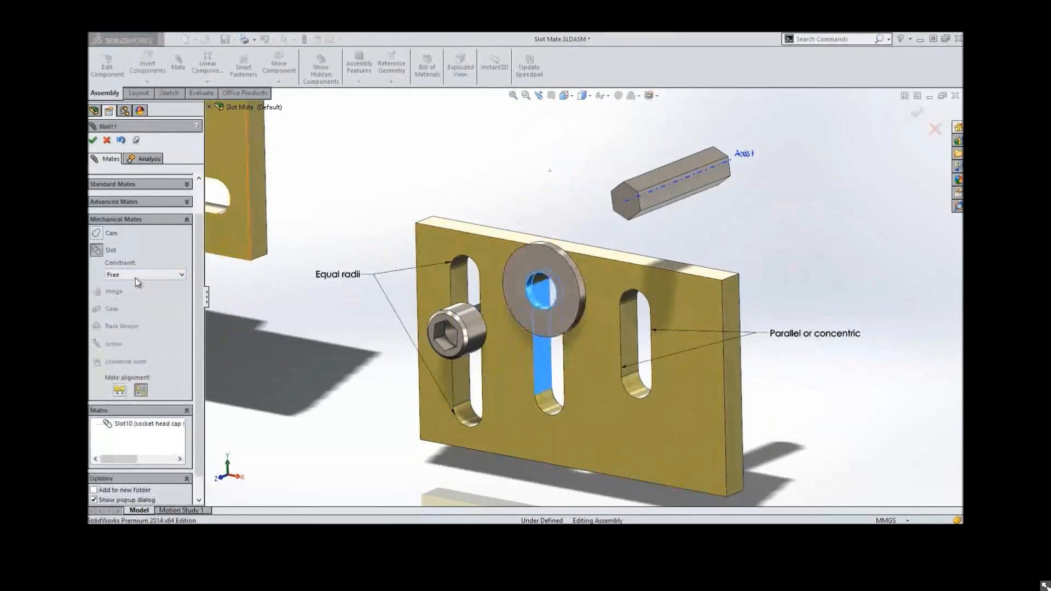
{"action": "left_click", "coordinate": [93, 140]}
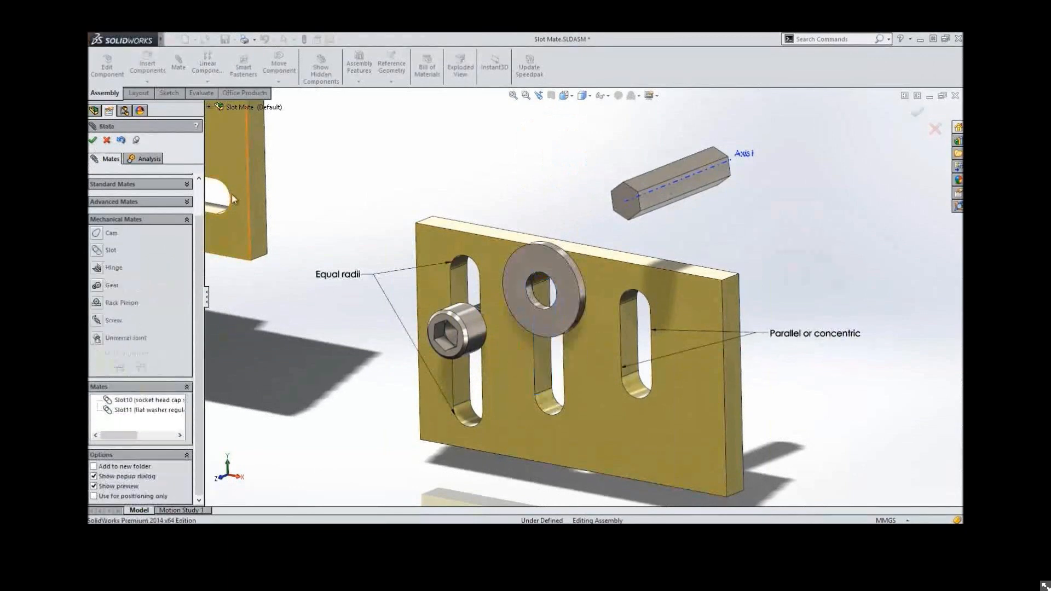
Add a Slot mate between the hex pin's Axis1 and the front plate's shortest slot, and slide the pin along it
{"action": "left_click", "coordinate": [742, 154]}
{"action": "left_click", "coordinate": [626, 331]}
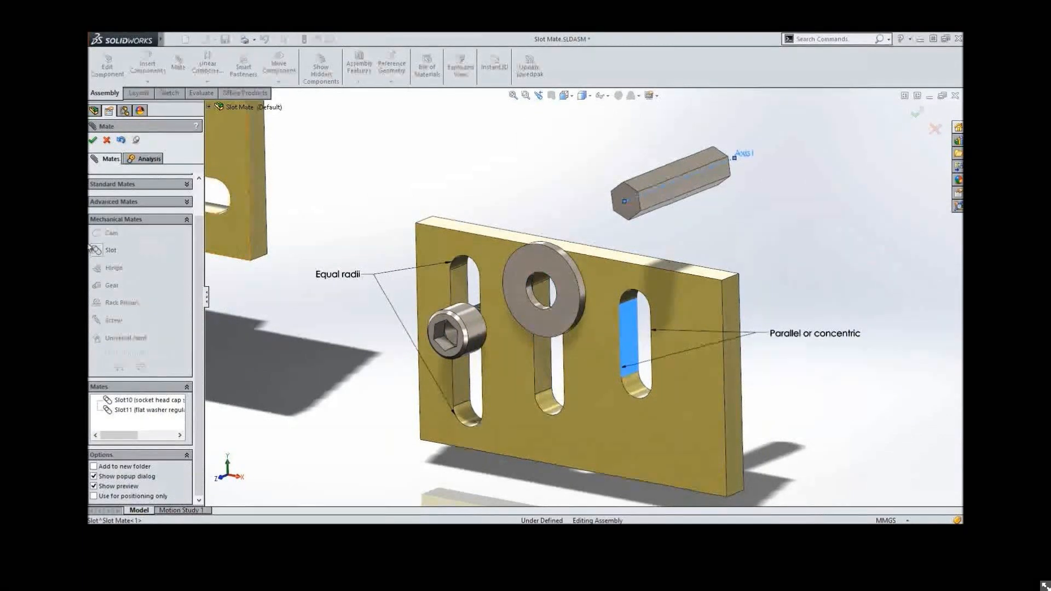
{"action": "left_click", "coordinate": [95, 249]}
{"action": "left_click", "coordinate": [92, 140]}
{"action": "left_click_drag", "start_coordinate": [613, 333], "coordinate": [615, 362]}
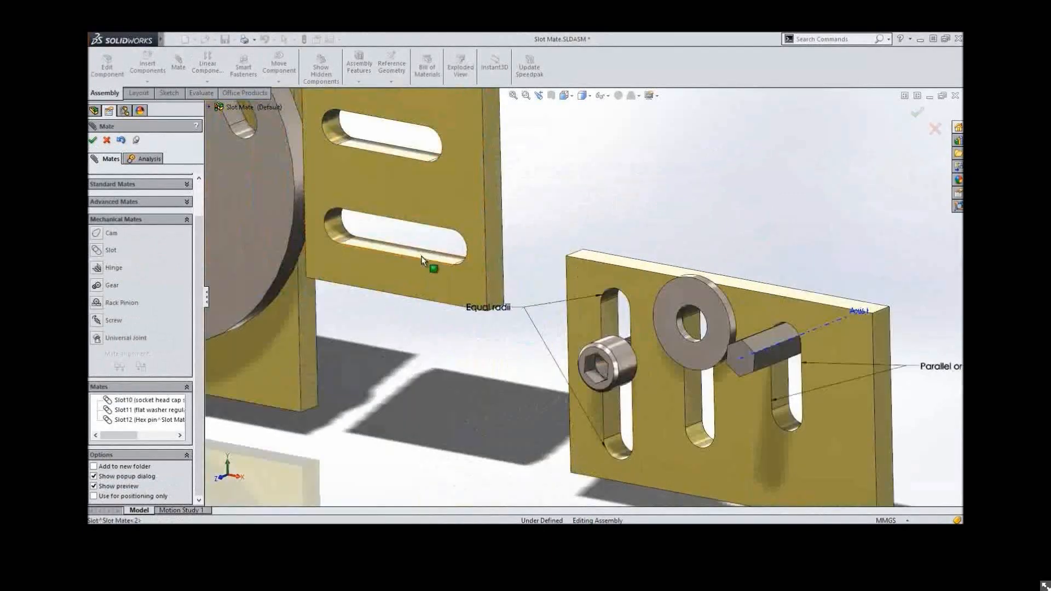
Add a Free Slot mate between the rear plate's lowest horizontal slot and the cap screw's slot, and move the mated plate downward
{"action": "left_click", "coordinate": [424, 262]}
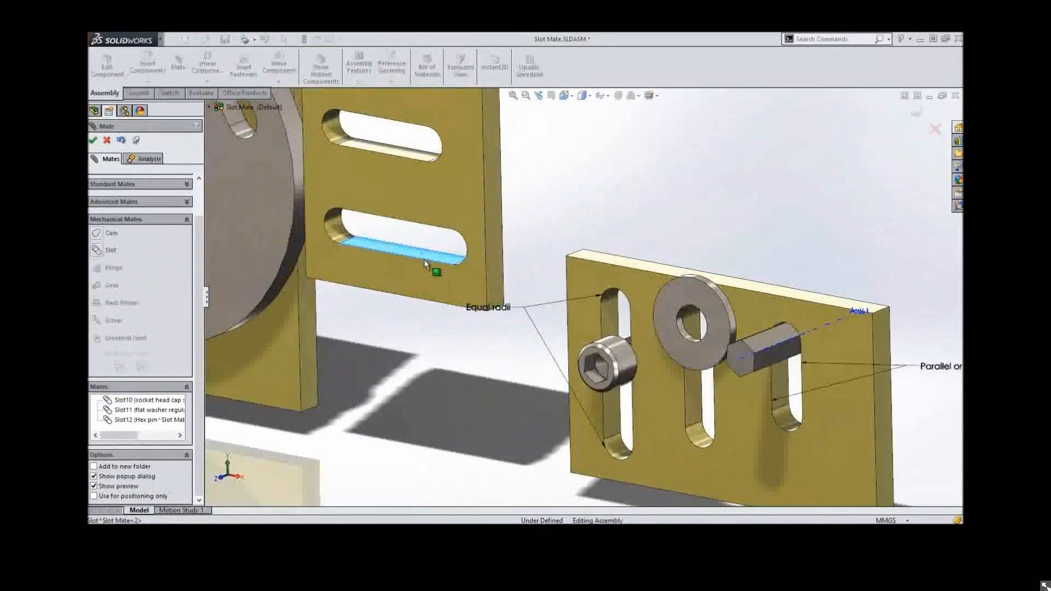
{"action": "left_click", "coordinate": [612, 324]}
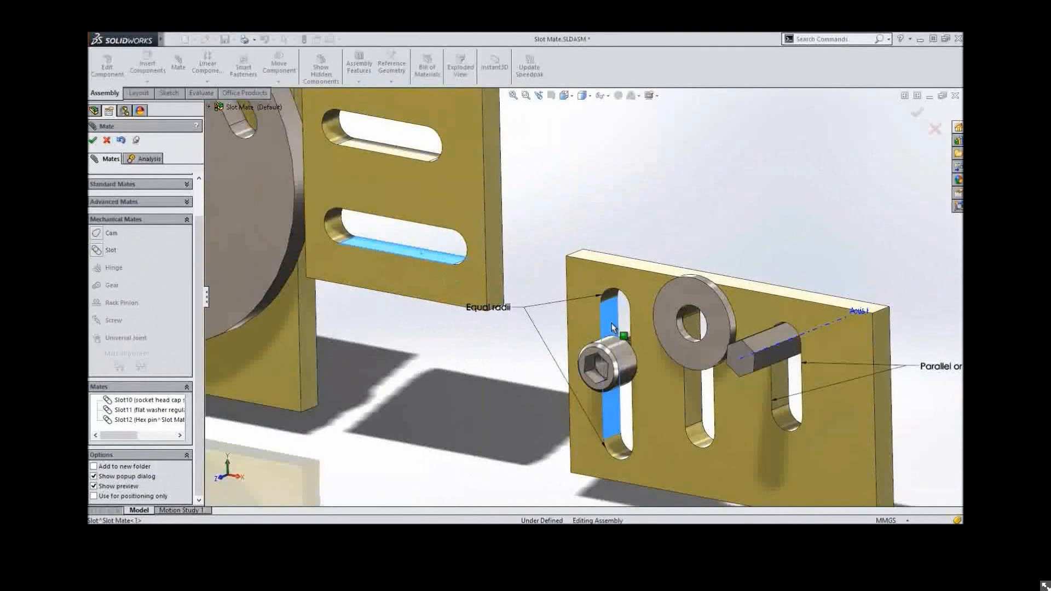
{"action": "left_click", "coordinate": [97, 251]}
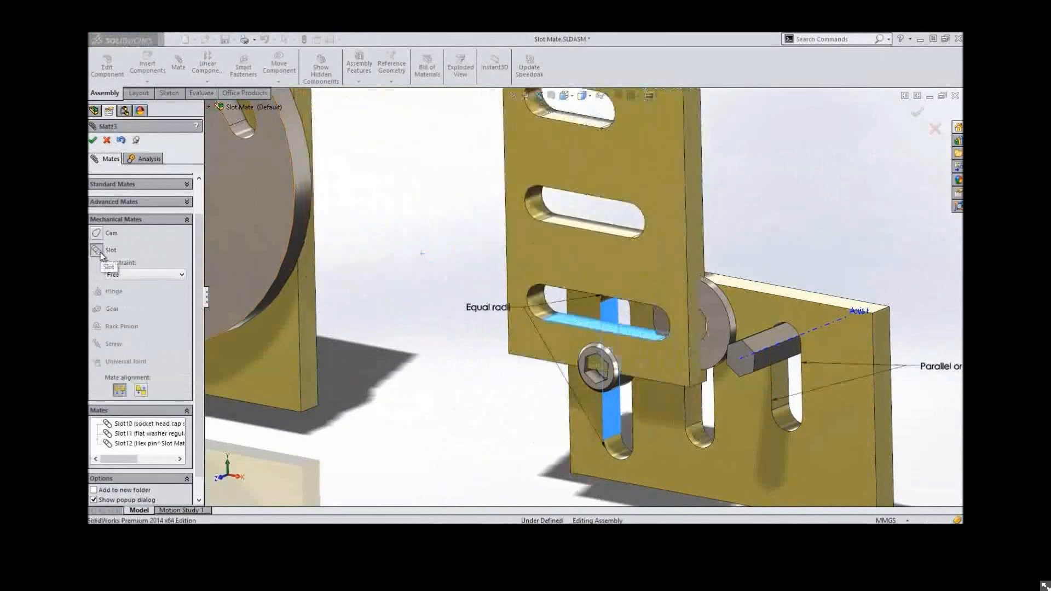
{"action": "left_click", "coordinate": [94, 141]}
{"action": "mouse_move", "coordinate": [560, 254]}
{"action": "left_mouse_down"}
{"action": "mouse_move", "coordinate": [485, 223]}
{"action": "mouse_move", "coordinate": [510, 394]}
{"action": "mouse_move", "coordinate": [661, 418]}
{"action": "mouse_move", "coordinate": [661, 251]}
{"action": "mouse_move", "coordinate": [567, 291]}
{"action": "left_mouse_up"}
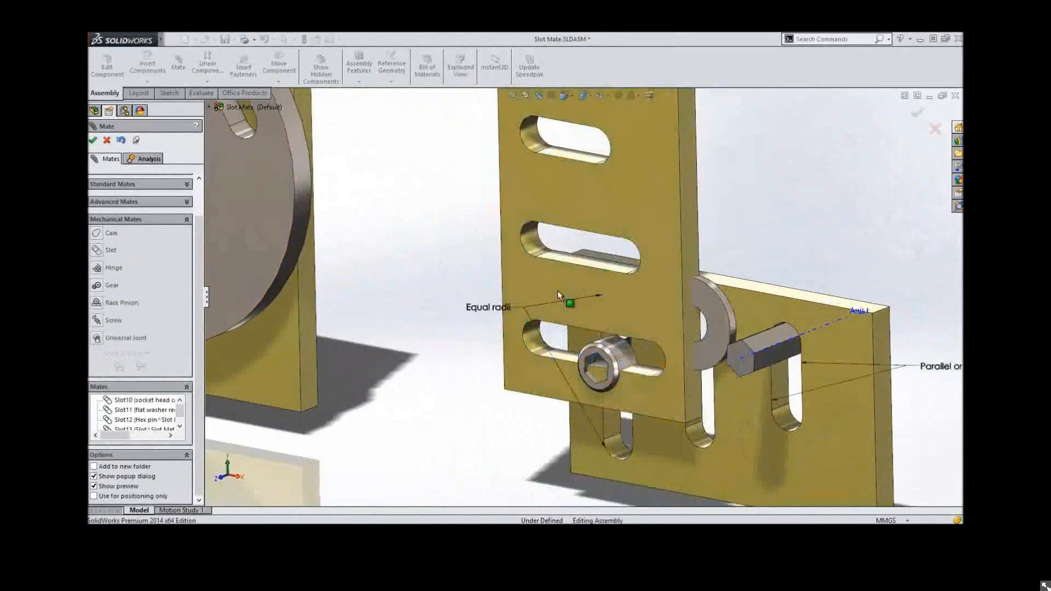
Leave mating and rotate the round disc with the slotted tube back and forth about its axis
{"action": "middle_click_drag", "start_coordinate": [458, 278], "coordinate": [768, 442], "text": "ctrl"}
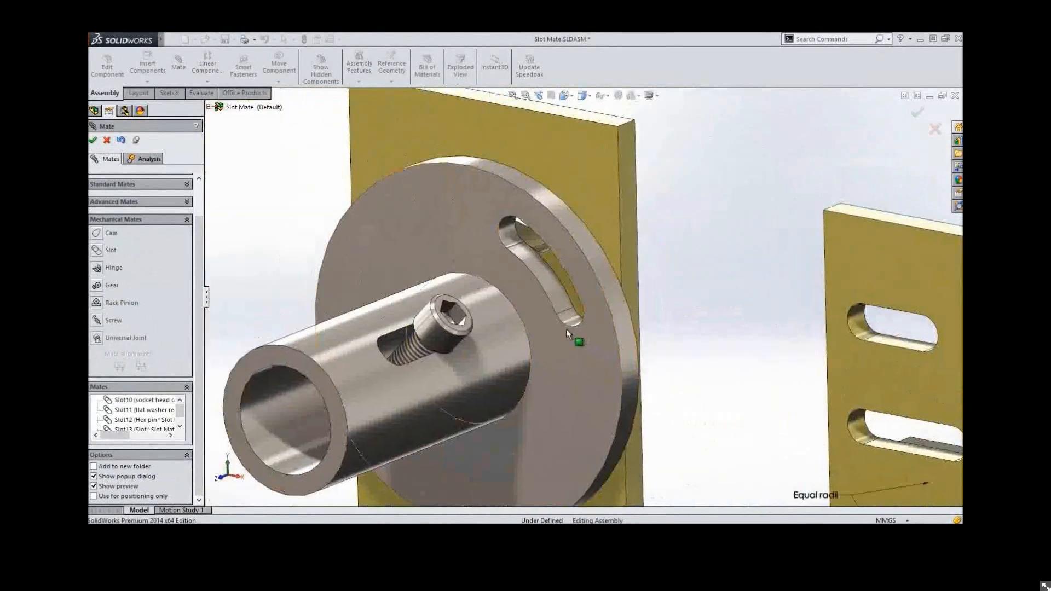
{"action": "key", "text": "Escape"}
{"action": "left_click_drag", "start_coordinate": [566, 329], "coordinate": [515, 276]}
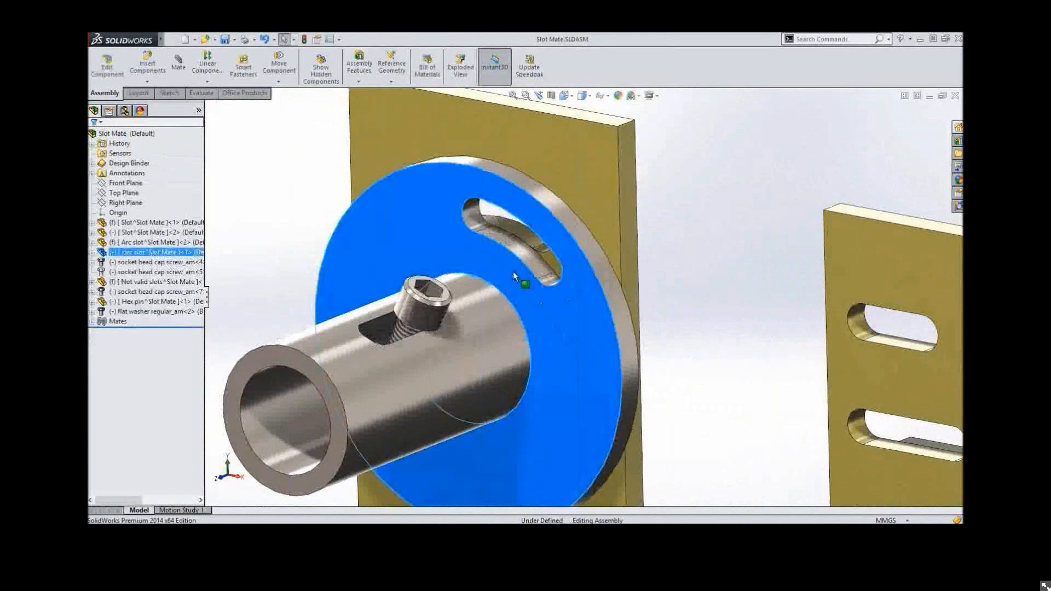
{"action": "mouse_move", "coordinate": [515, 276]}
{"action": "left_mouse_down"}
{"action": "mouse_move", "coordinate": [465, 237]}
{"action": "mouse_move", "coordinate": [530, 270]}
{"action": "mouse_move", "coordinate": [507, 271]}
{"action": "mouse_move", "coordinate": [559, 322]}
{"action": "left_mouse_up"}
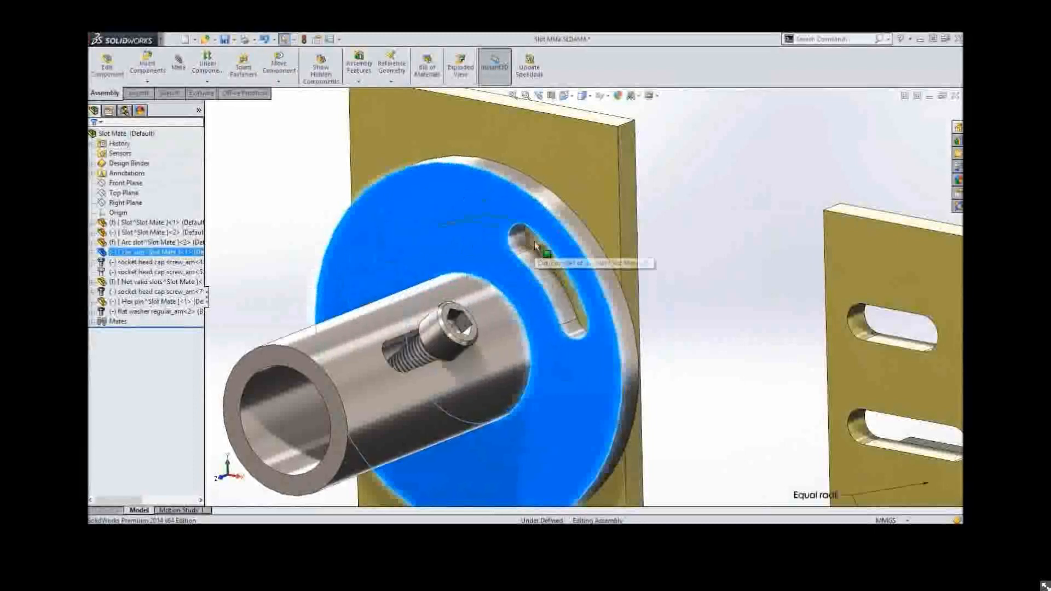
Move the cap screws within the disc's arc slot and the tube's slot to test their motion
{"action": "key", "text": "Escape"}
{"action": "left_click_drag", "start_coordinate": [583, 277], "coordinate": [572, 318]}
{"action": "left_click_drag", "start_coordinate": [444, 348], "coordinate": [501, 362]}
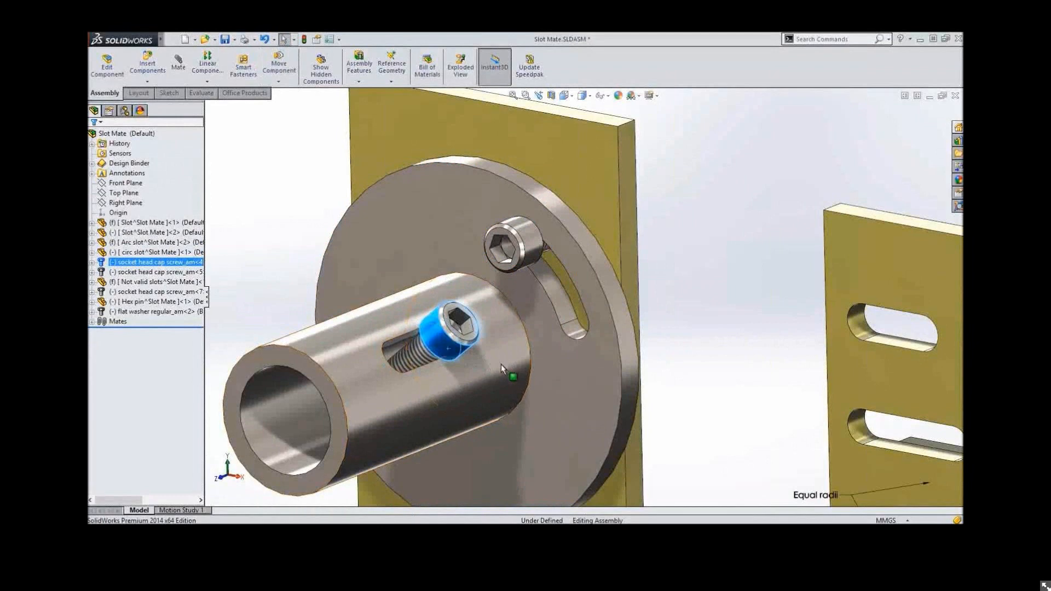
{"action": "key", "text": "Escape"}
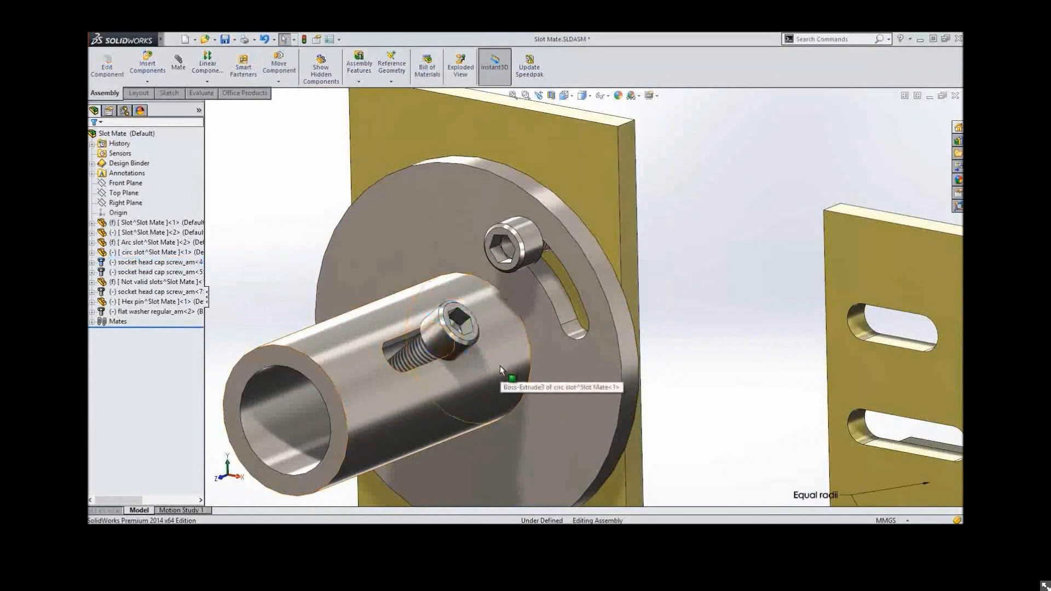
{"action": "scroll", "coordinate": [489, 305], "scroll_direction": "up", "scroll_amount": 3}
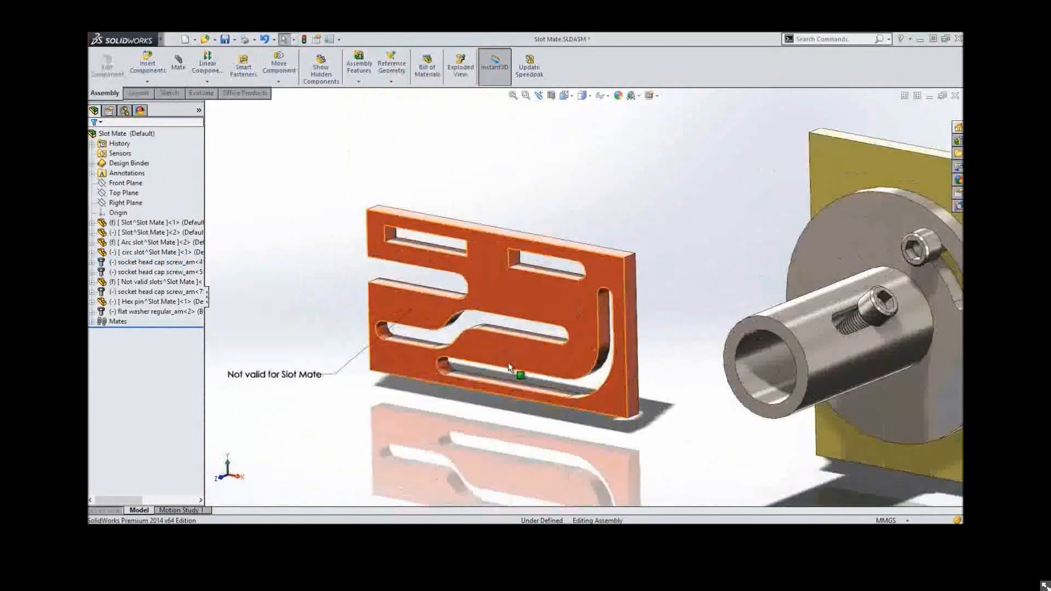
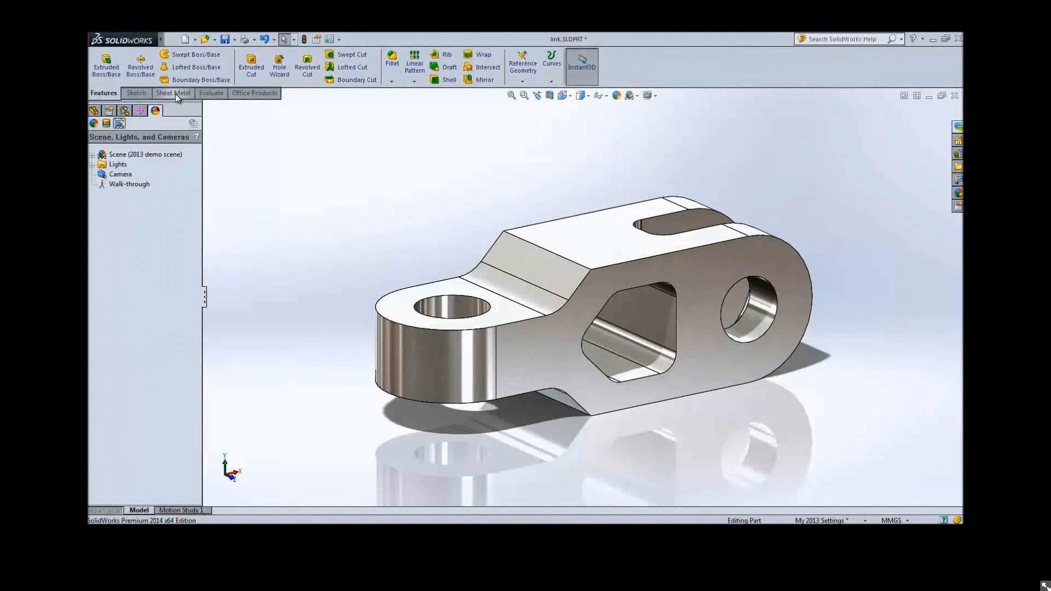
Start Costing on the link part, keep its pane pinned open, and highlight the slot listed under No Cost Assigned
{"action": "left_click", "coordinate": [211, 93]}
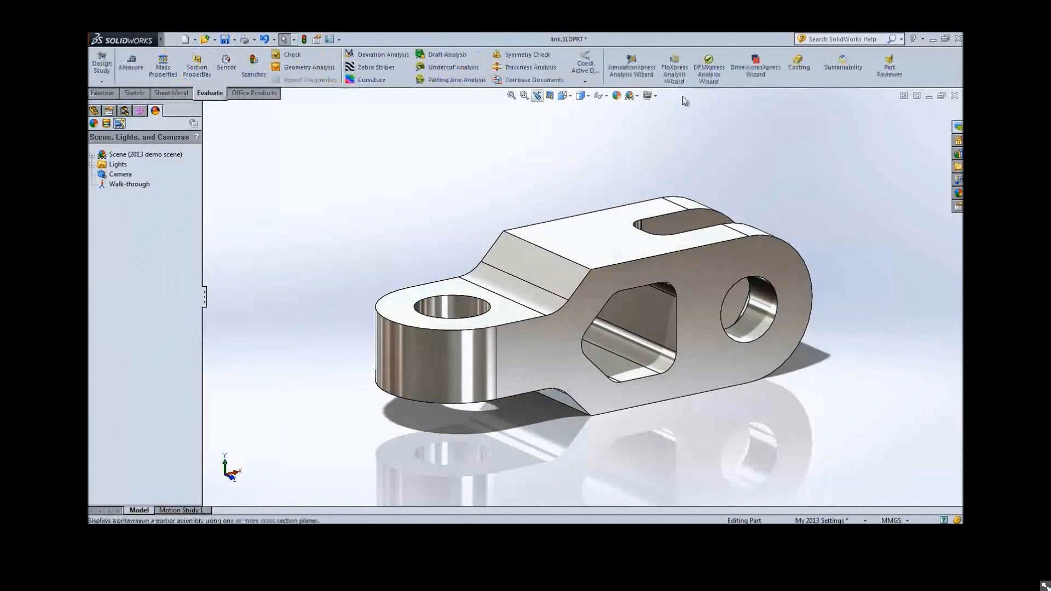
{"action": "left_click", "coordinate": [798, 70]}
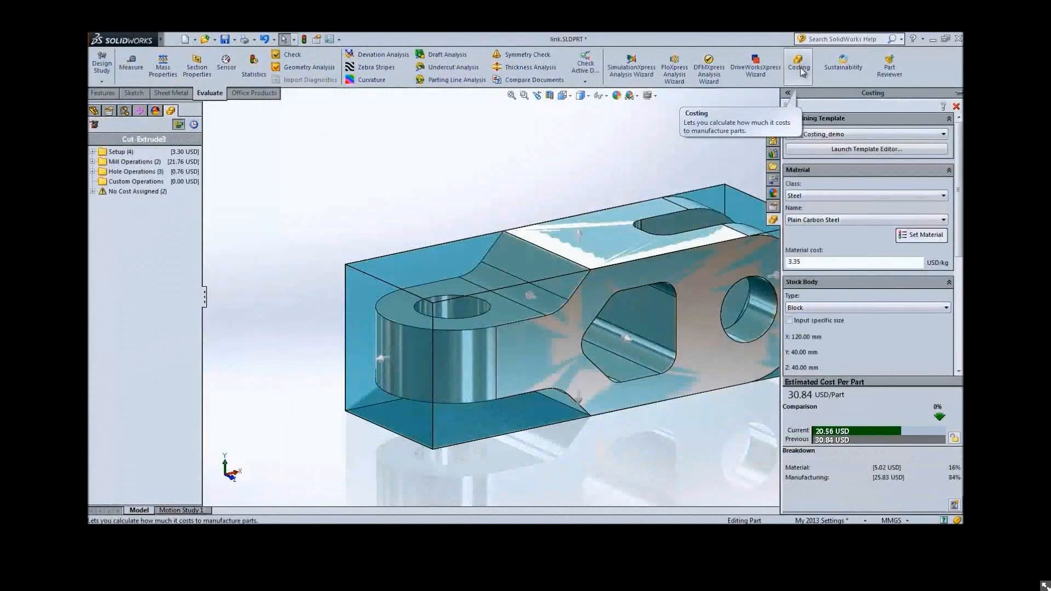
{"action": "left_click", "coordinate": [958, 93]}
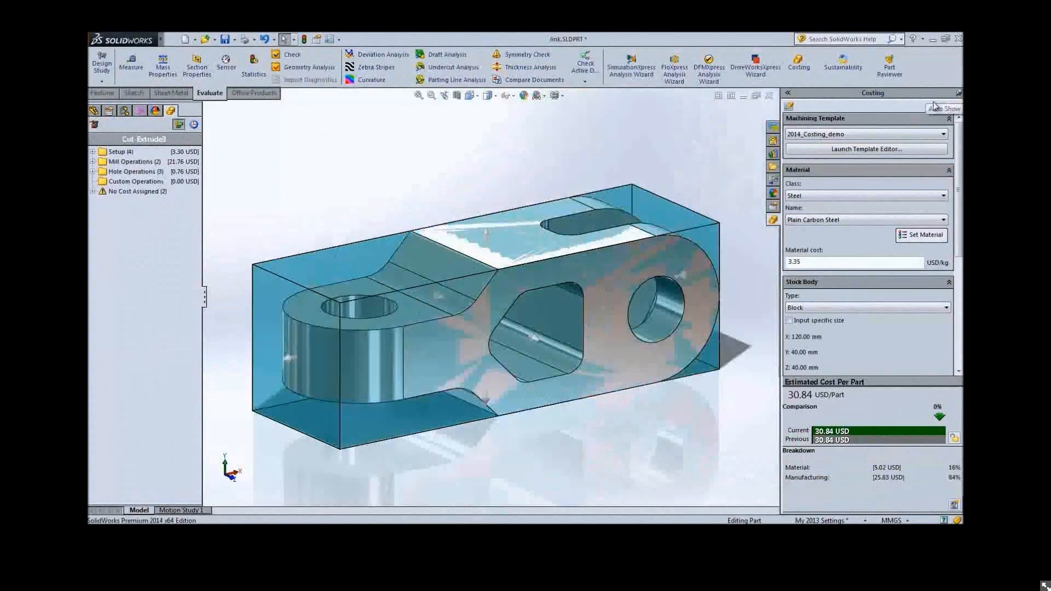
{"action": "left_click", "coordinate": [92, 191]}
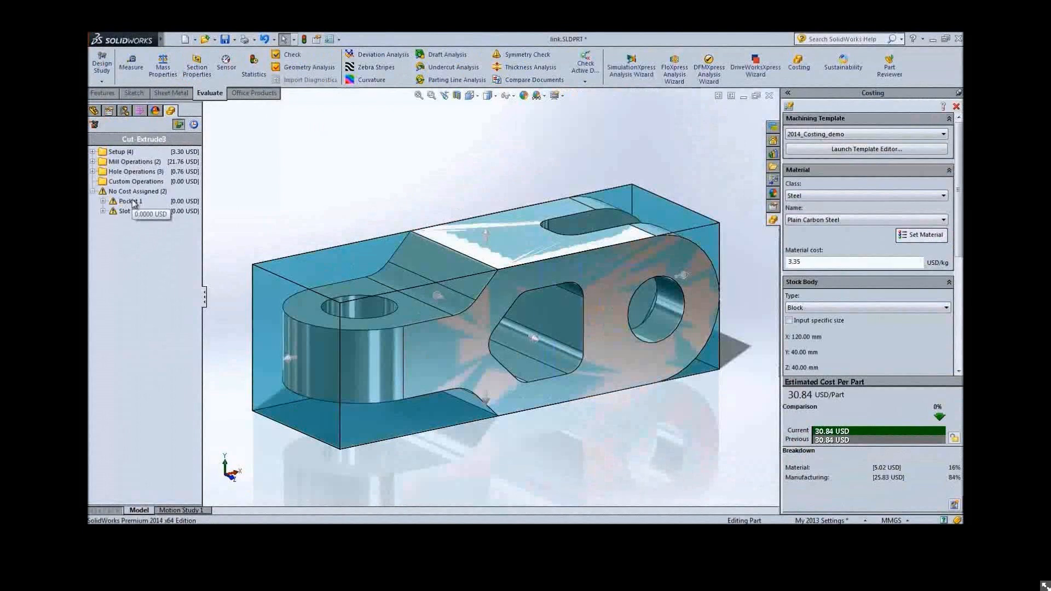
{"action": "left_click", "coordinate": [125, 211]}
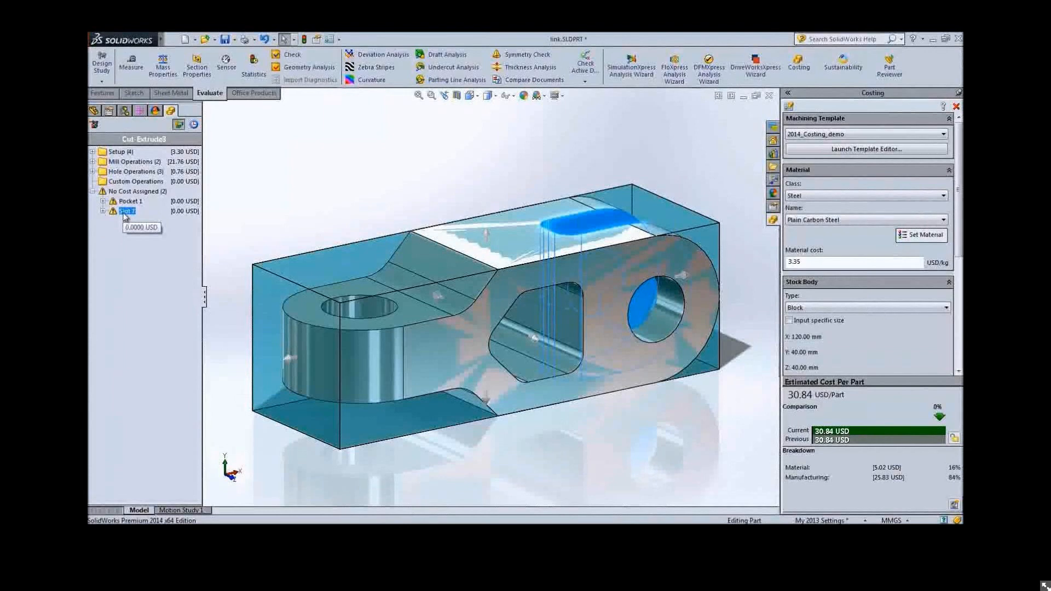
Set the costing options' removed material processing to customizable volume feature recognition
{"action": "left_click", "coordinate": [788, 106]}
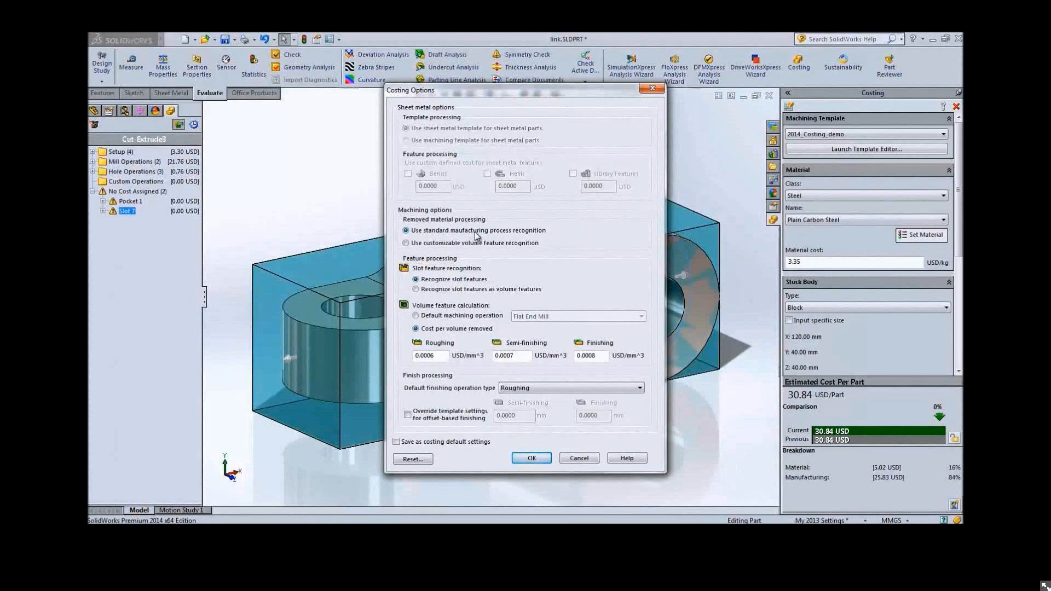
{"action": "left_click", "coordinate": [434, 293]}
{"action": "left_click", "coordinate": [433, 282]}
{"action": "left_click", "coordinate": [423, 248]}
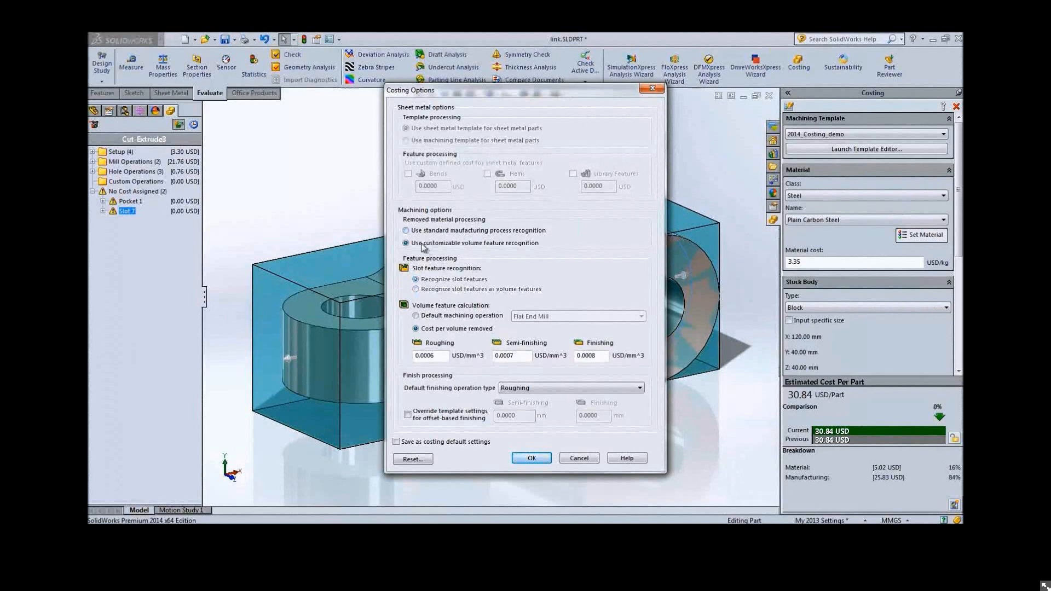
Calculate volume features by cost per volume removed, and accept re-costing the entire part
{"action": "left_click", "coordinate": [448, 317]}
{"action": "left_click", "coordinate": [572, 317]}
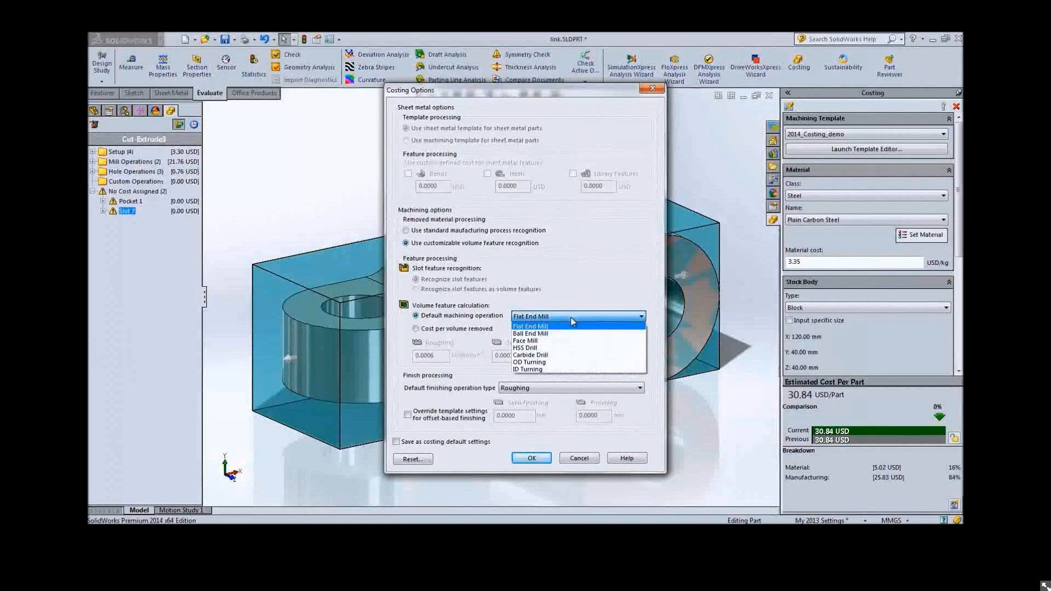
{"action": "left_click", "coordinate": [468, 331]}
{"action": "left_click", "coordinate": [451, 329]}
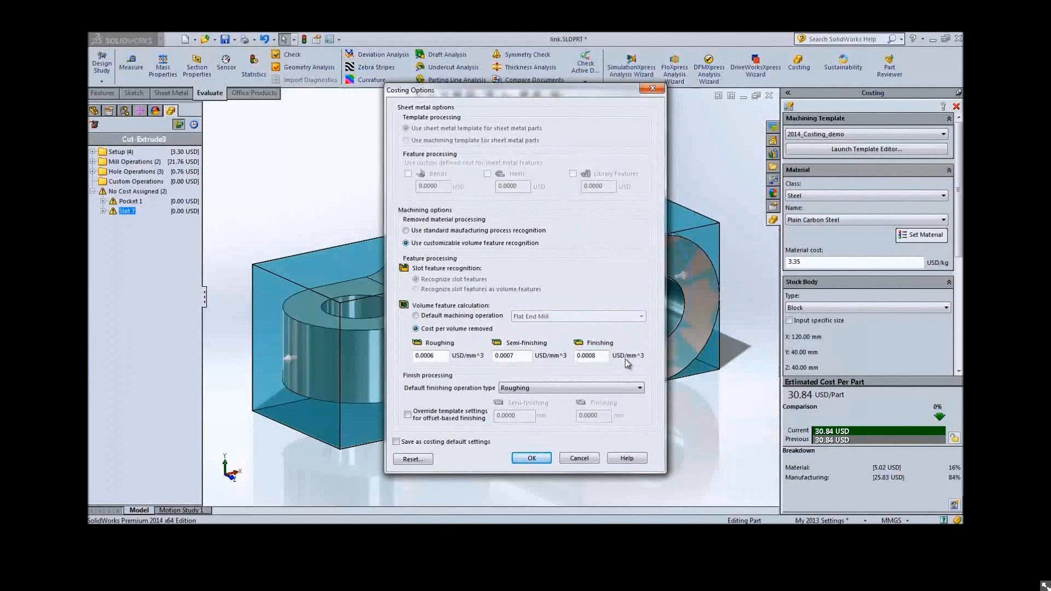
{"action": "left_click", "coordinate": [531, 459]}
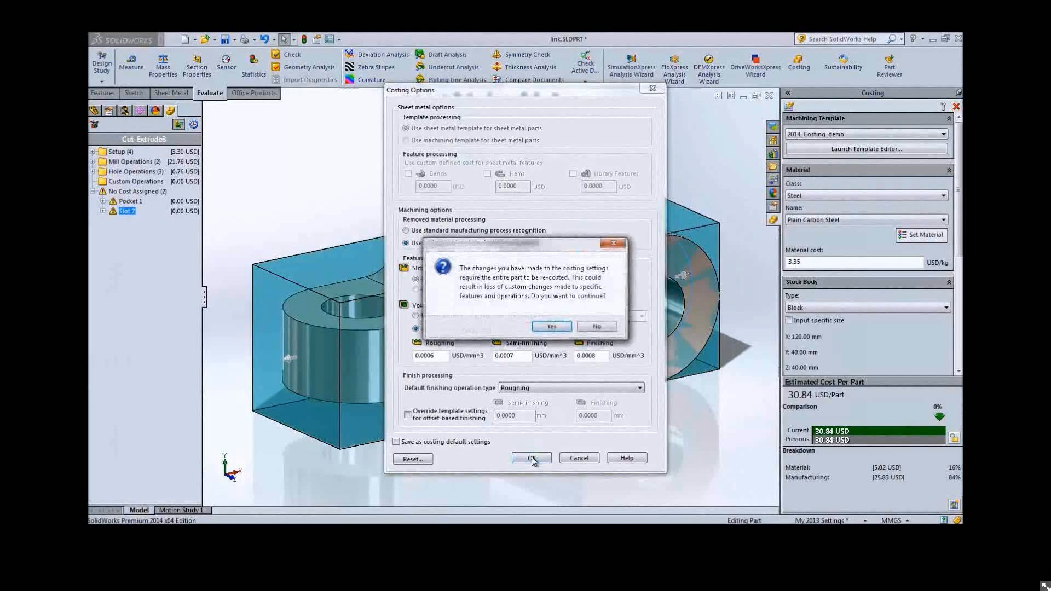
{"action": "left_click", "coordinate": [550, 327]}
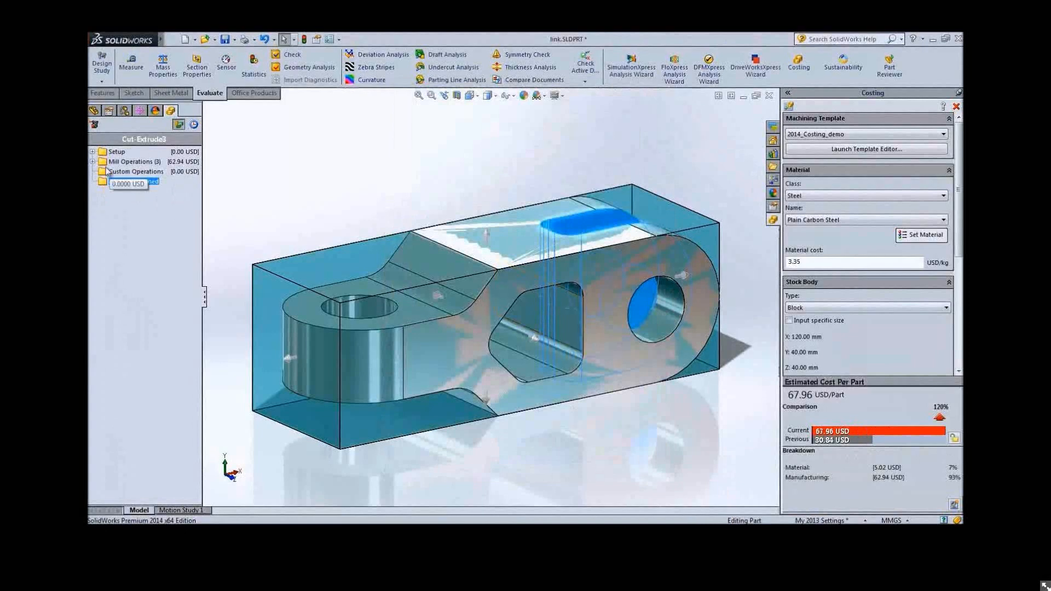
Examine the recognized volumes under Mill Operations and the cost entries under Setup
{"action": "left_click", "coordinate": [93, 161]}
{"action": "left_click", "coordinate": [131, 181]}
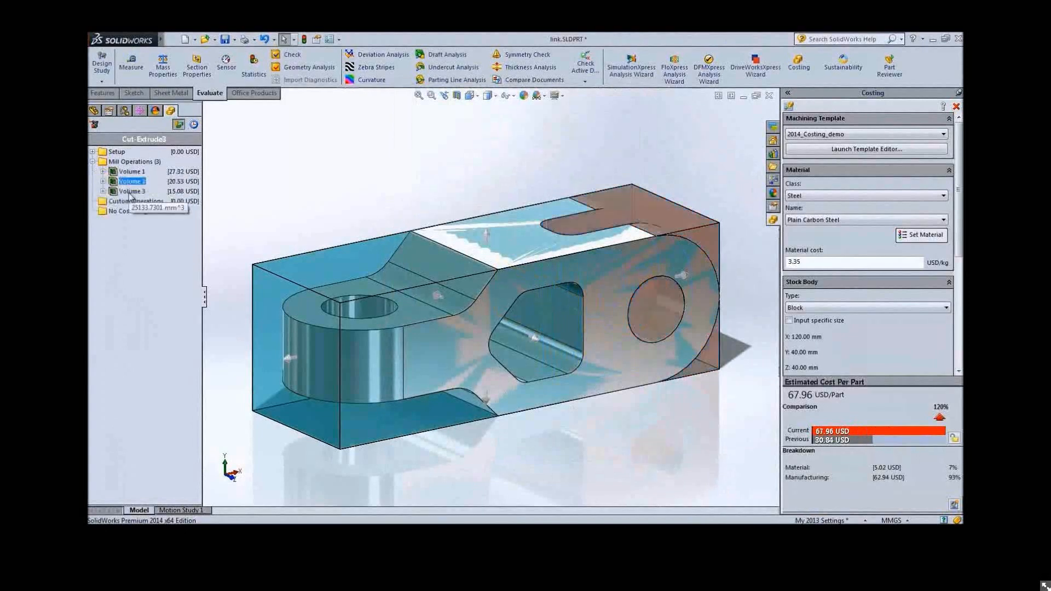
{"action": "left_click", "coordinate": [93, 152]}
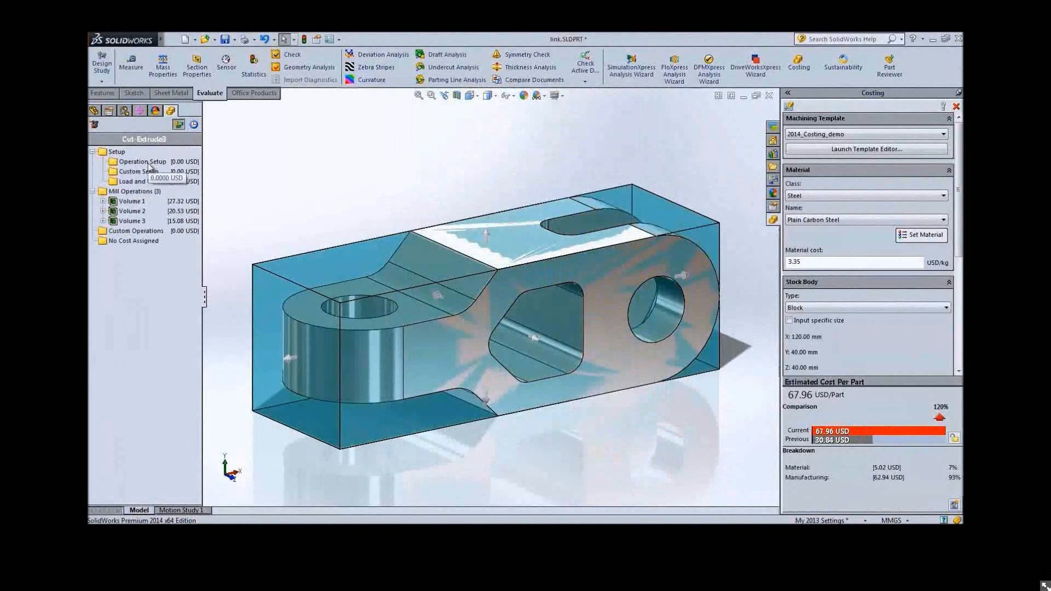
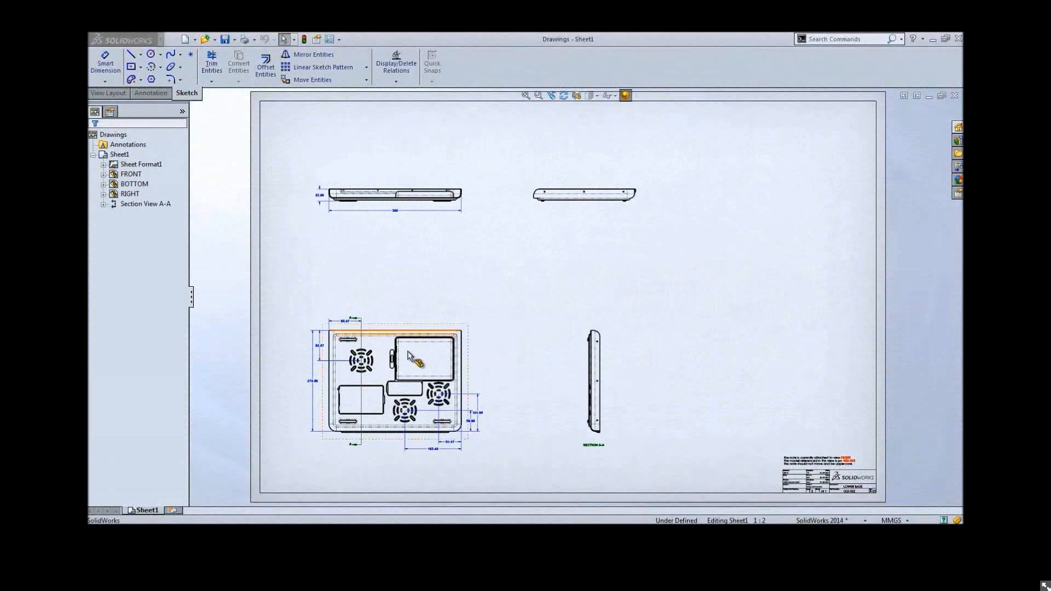
Open the Lower Base part from the drawing's bottom view and show its Title Block Table1 in the model
{"action": "left_click", "coordinate": [359, 389]}
{"action": "left_click", "coordinate": [377, 370]}
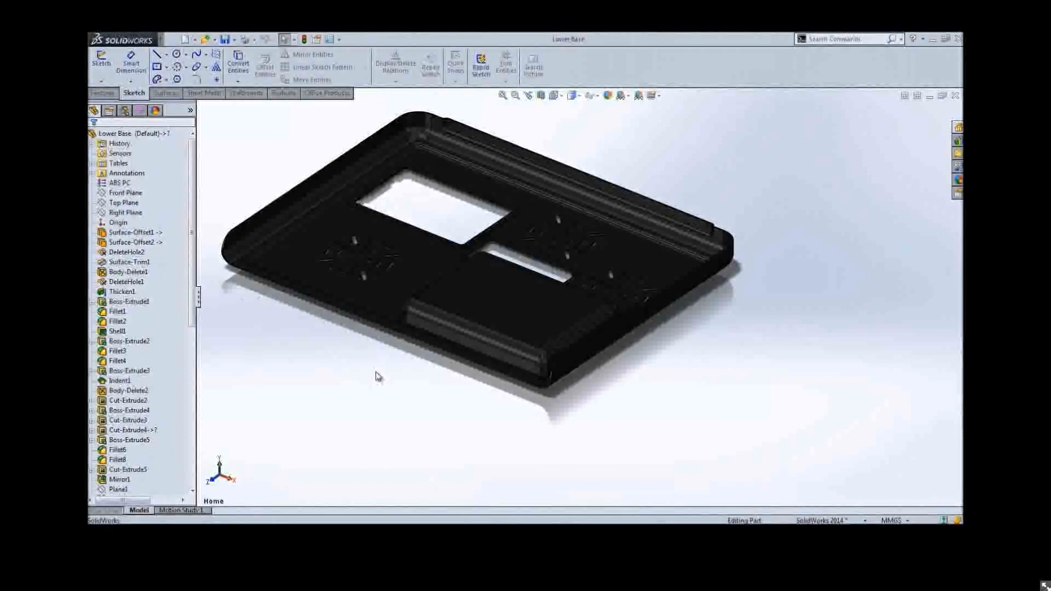
{"action": "left_click", "coordinate": [92, 173]}
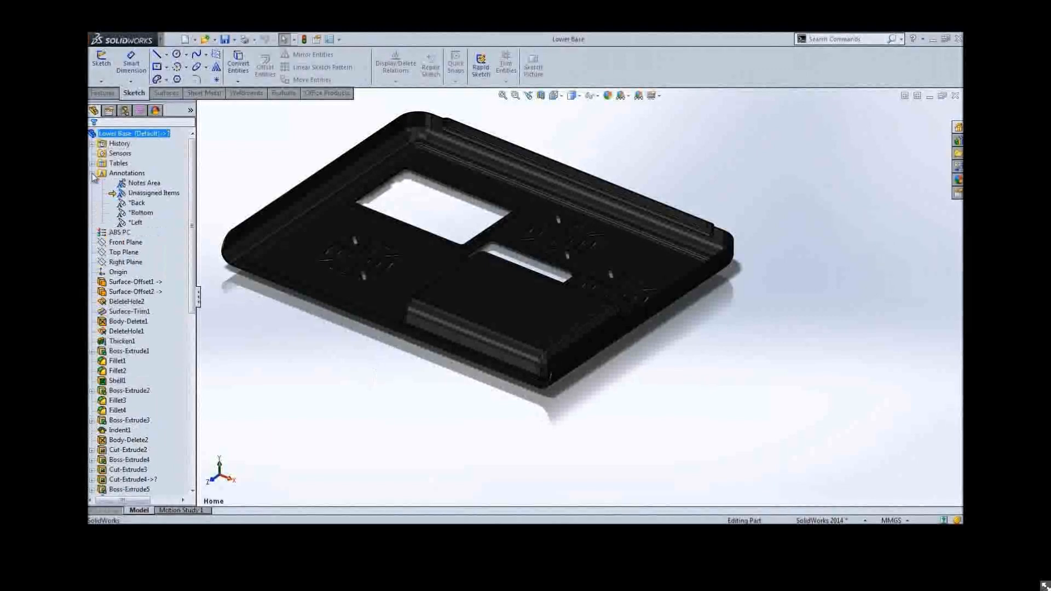
{"action": "left_click", "coordinate": [138, 184]}
{"action": "right_click", "coordinate": [125, 175]}
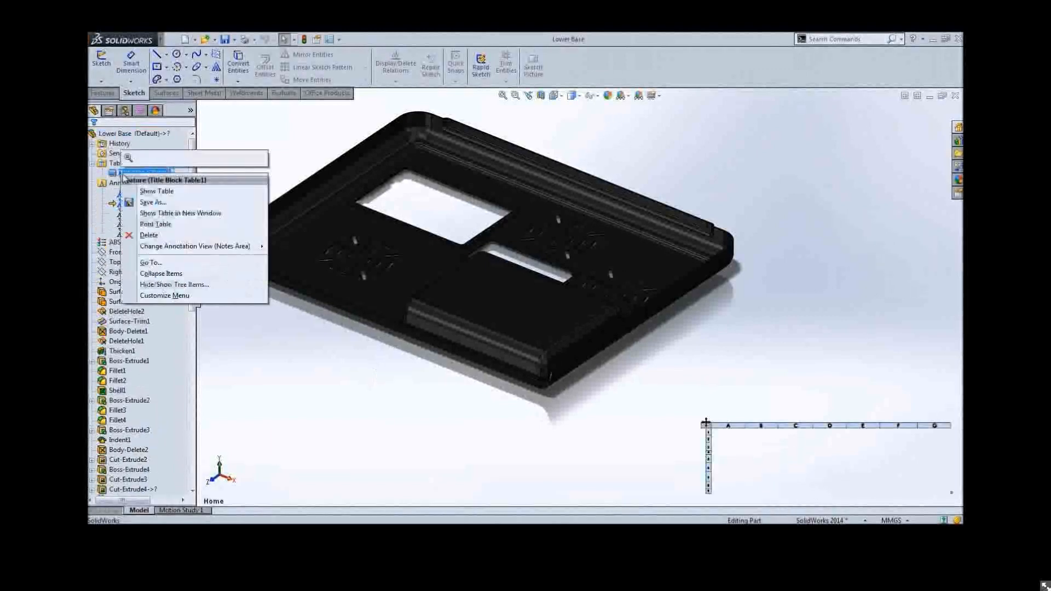
{"action": "left_click", "coordinate": [154, 191]}
{"action": "middle_click_drag", "start_coordinate": [276, 410], "coordinate": [258, 392]}
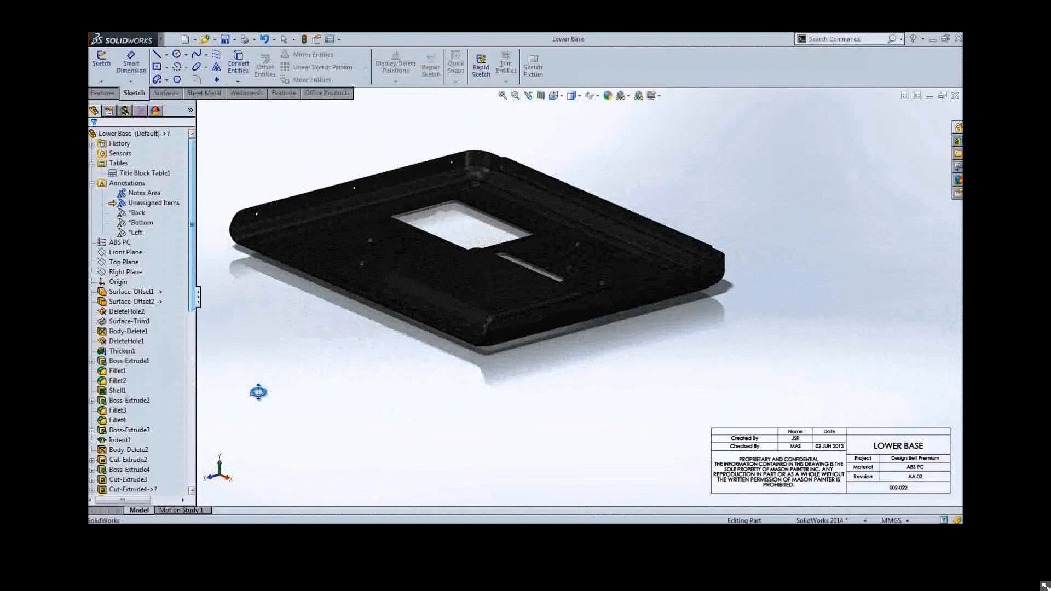
{"action": "middle_click_drag", "start_coordinate": [259, 391], "coordinate": [284, 396]}
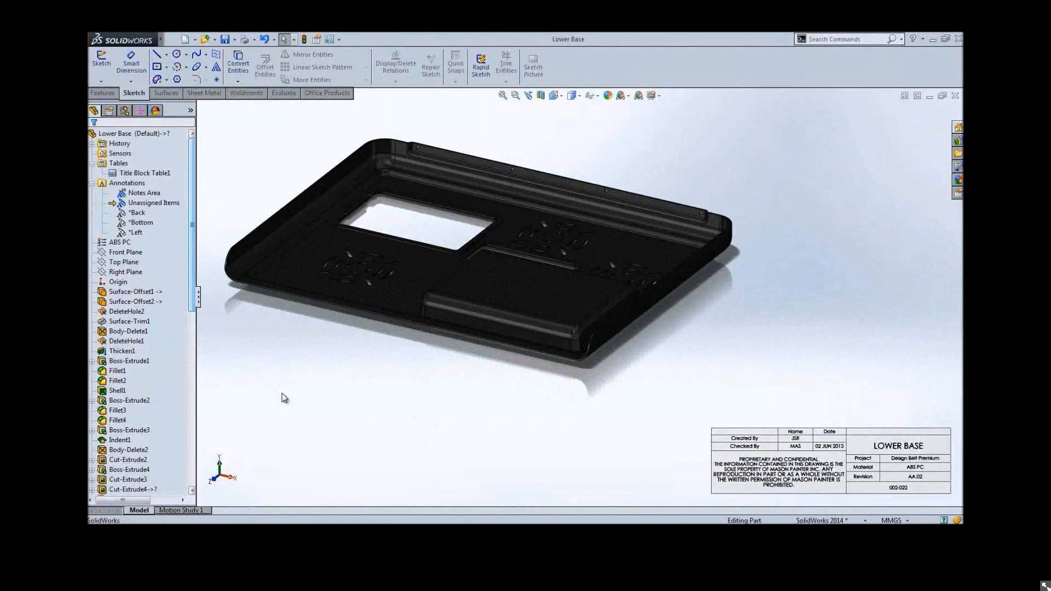
Return to the drawing and place the Lower Base part's *Isometric view in the sheet's empty area beside the side view
{"action": "key", "text": "ctrl+Tab"}
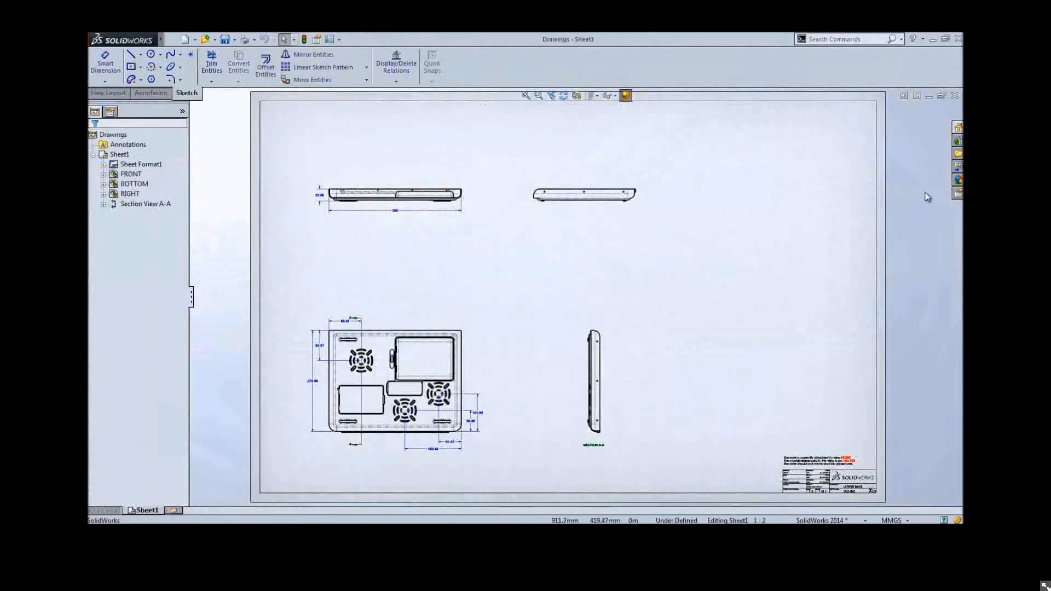
{"action": "left_click", "coordinate": [958, 167]}
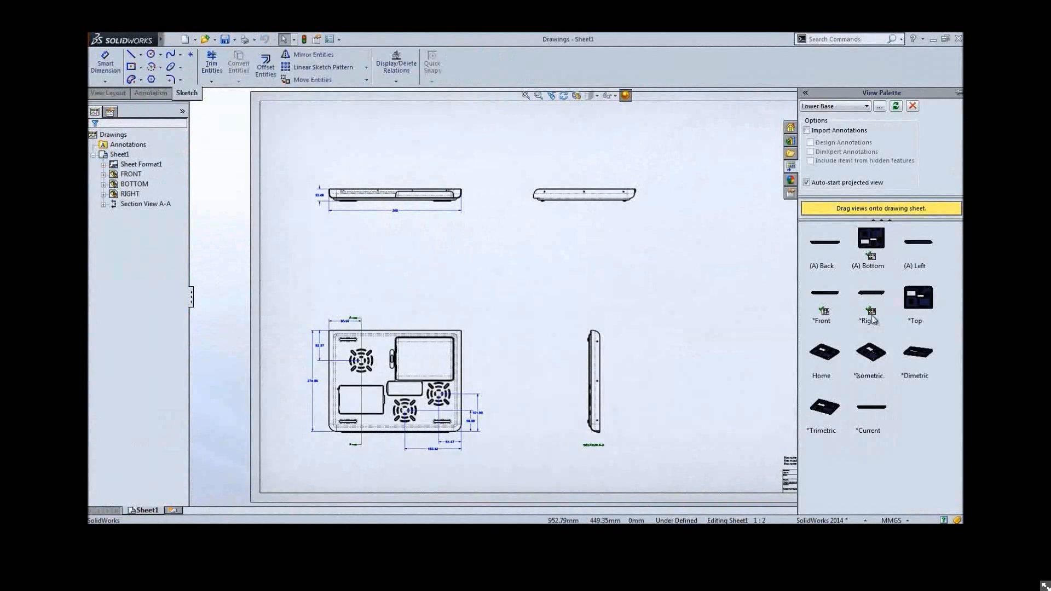
{"action": "left_click_drag", "start_coordinate": [882, 355], "coordinate": [754, 270]}
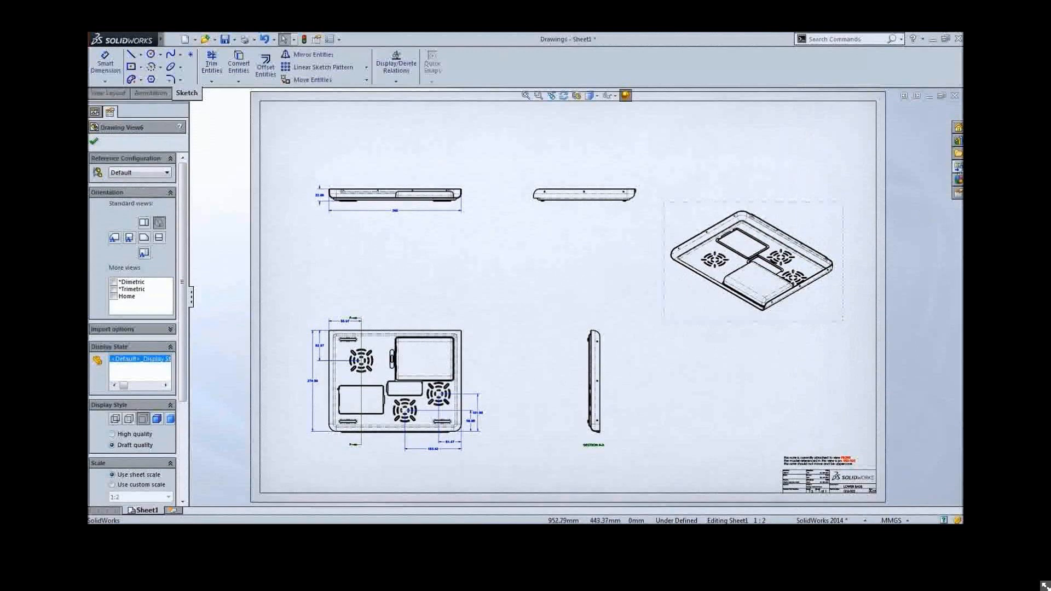
Try placing the (A) Bottom view below the isometric view, and undo the placement
{"action": "left_click", "coordinate": [958, 165]}
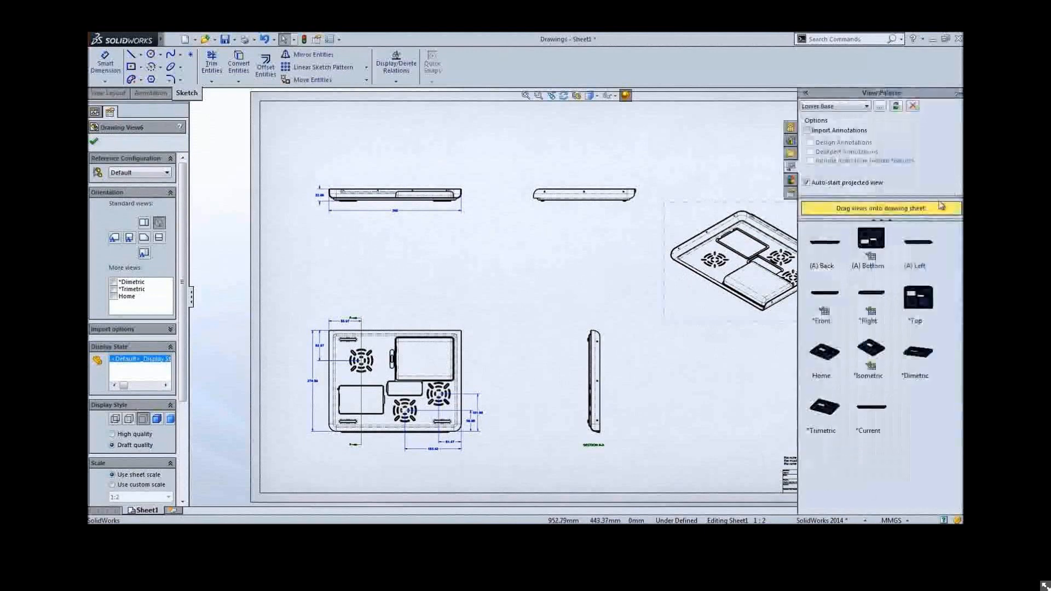
{"action": "left_click_drag", "start_coordinate": [871, 238], "coordinate": [738, 416]}
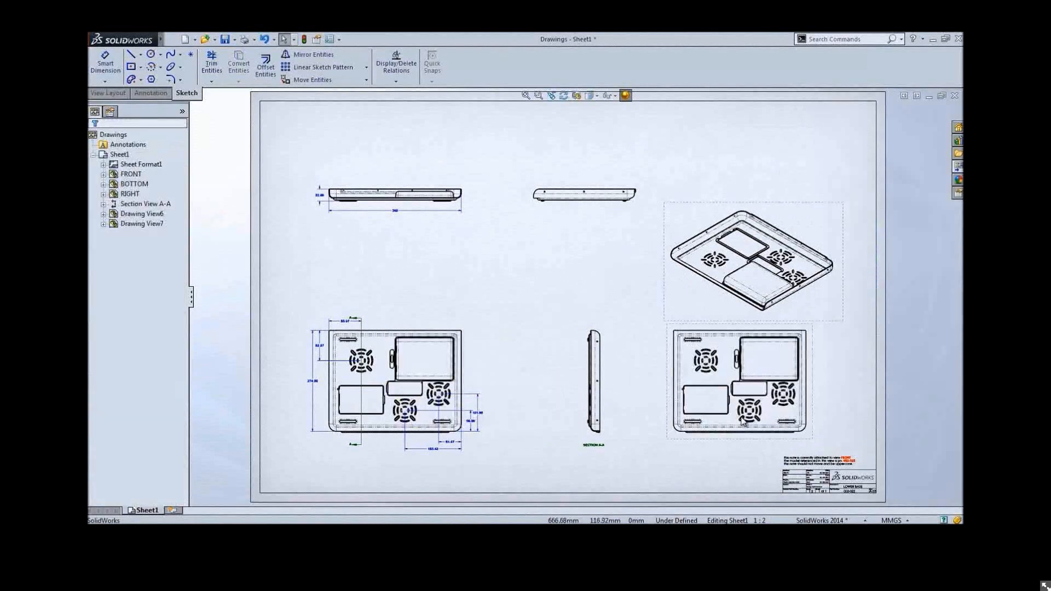
{"action": "key", "text": "ctrl+z"}
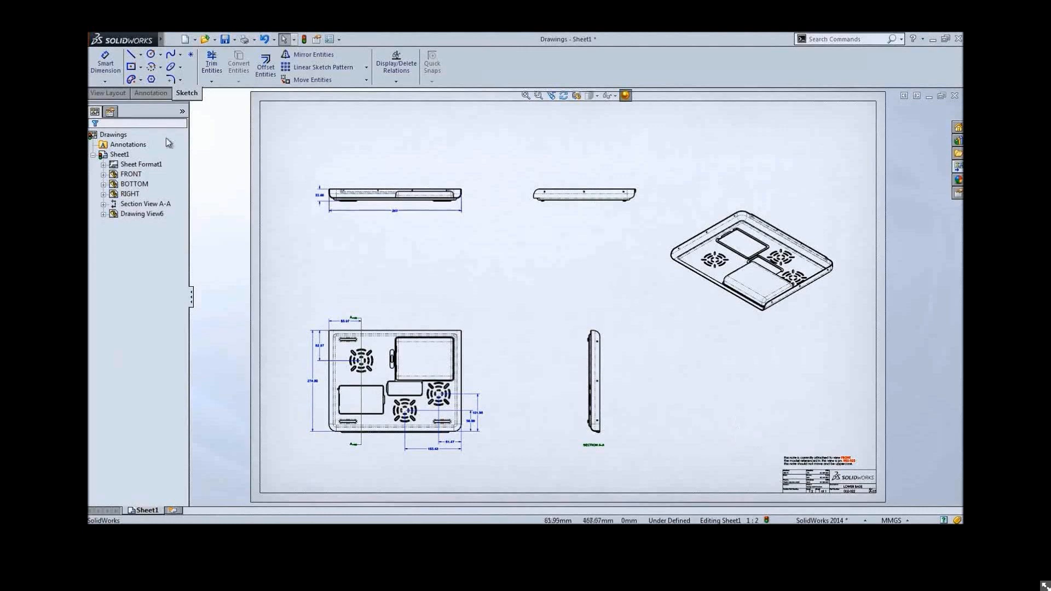
Start replacing the drawing's reference model and choose the Laptop assembly from the 11_Drawings folder as the new model
{"action": "left_click", "coordinate": [108, 93]}
{"action": "left_click", "coordinate": [383, 71]}
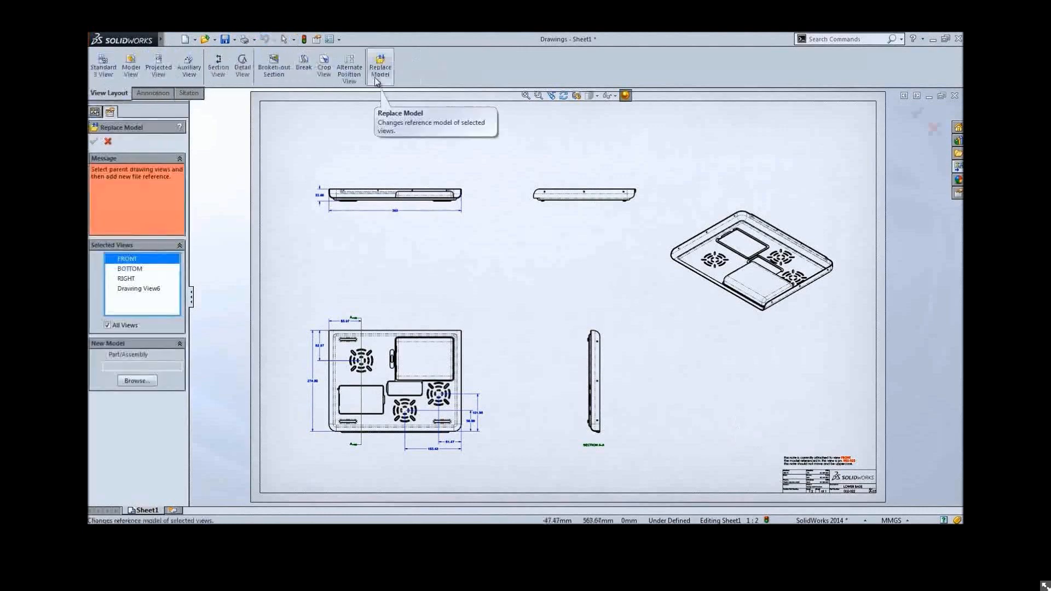
{"action": "left_click", "coordinate": [137, 381]}
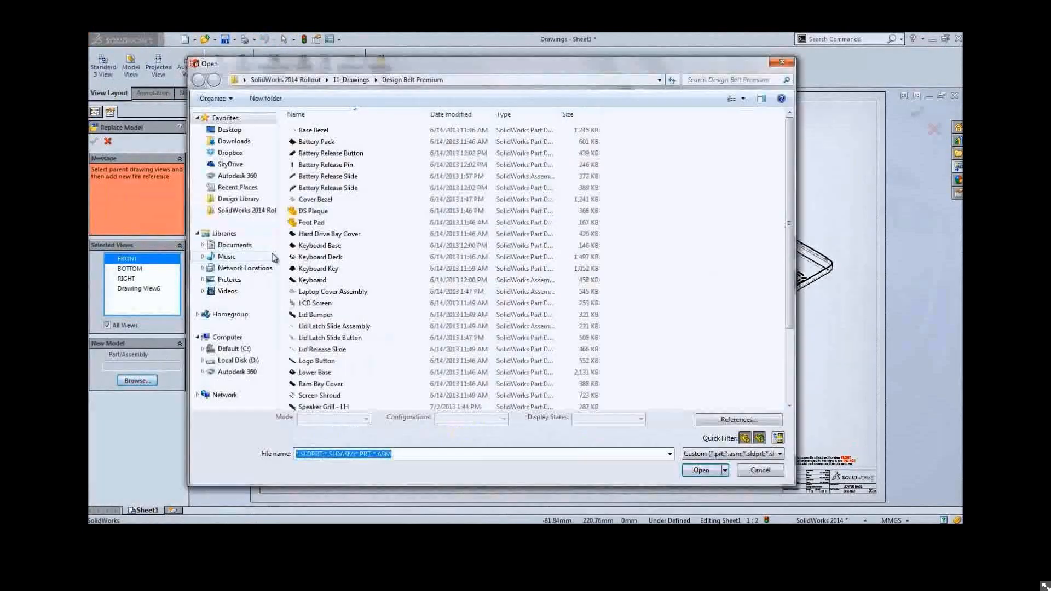
{"action": "left_click", "coordinate": [351, 79]}
{"action": "left_click", "coordinate": [317, 175]}
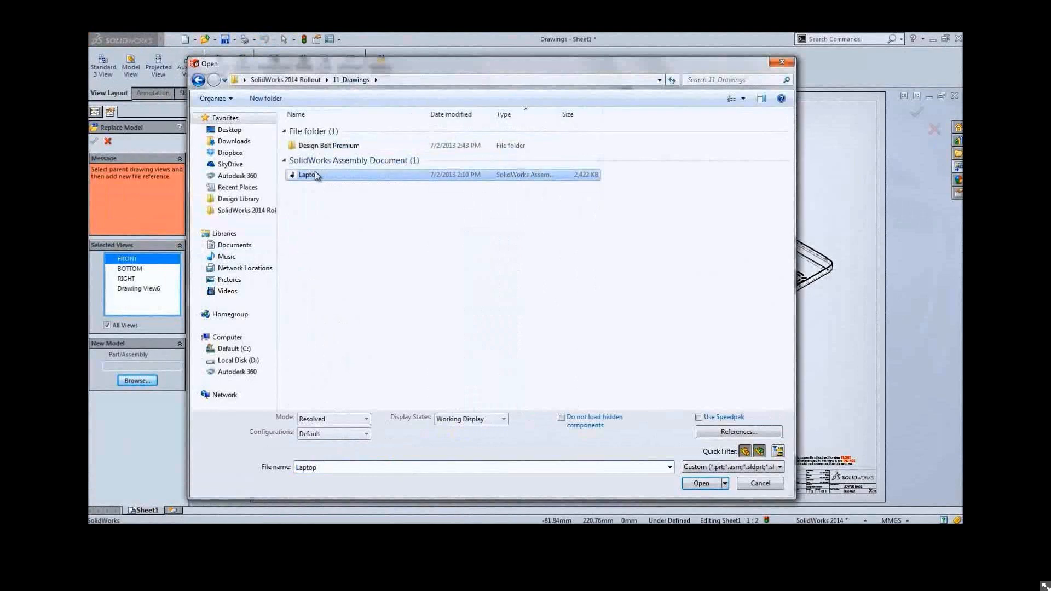
{"action": "double_click", "coordinate": [317, 175]}
Clear the selected views, pick the bottom and front views, include all views, and apply the model replacement
{"action": "right_click", "coordinate": [174, 301]}
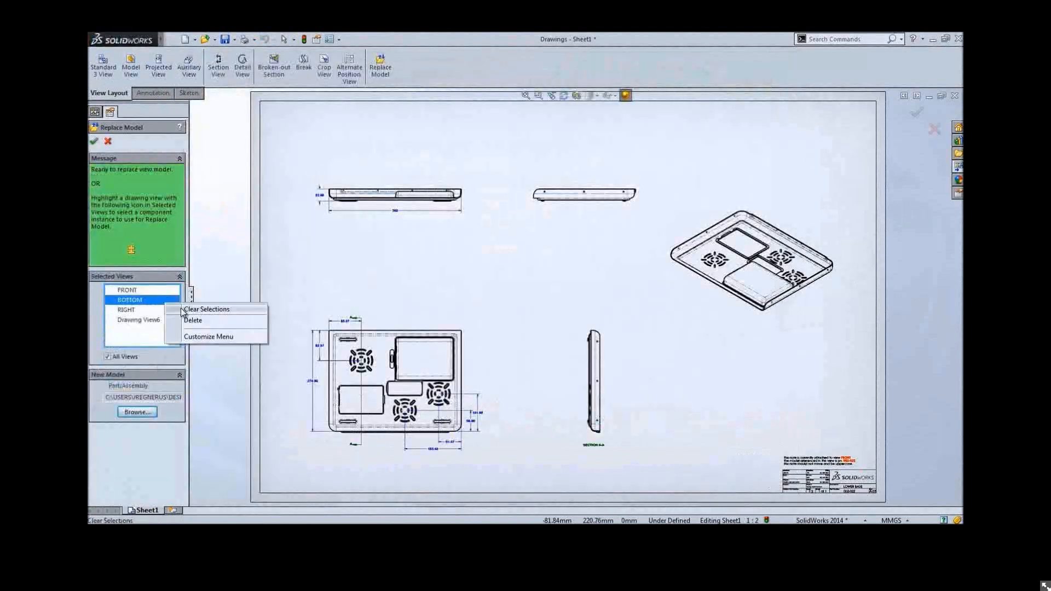
{"action": "left_click", "coordinate": [208, 305]}
{"action": "left_click", "coordinate": [333, 325]}
{"action": "left_click", "coordinate": [429, 203]}
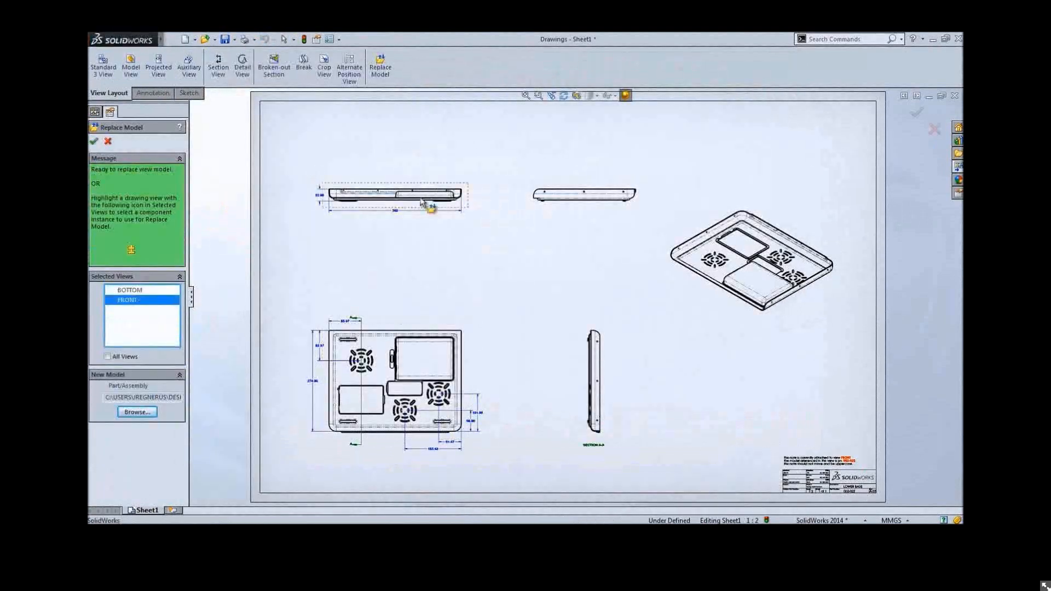
{"action": "left_click", "coordinate": [125, 357]}
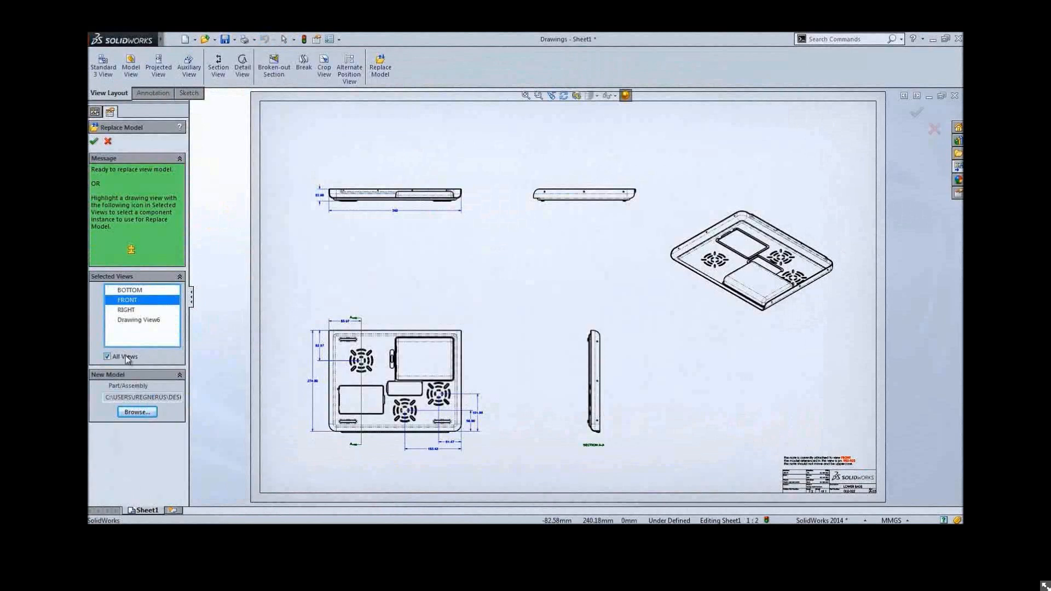
{"action": "left_click", "coordinate": [95, 143]}
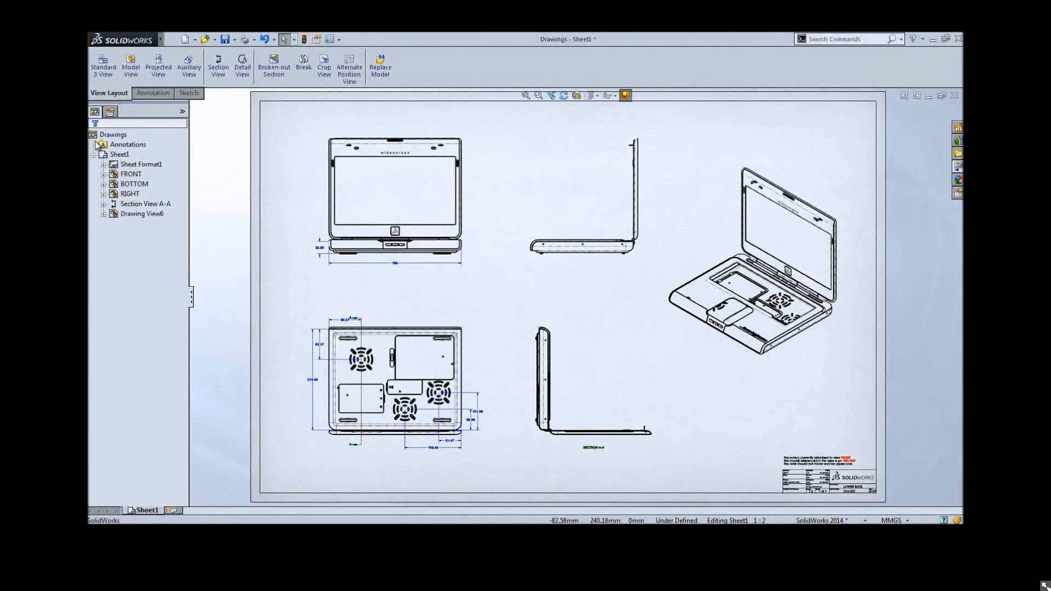
Edit section A-A's cutting line in the bottom view, adding a single offset from below the upper fan grille through the small cover's screw
{"action": "left_click", "coordinate": [538, 95]}
{"action": "left_click_drag", "start_coordinate": [465, 297], "coordinate": [329, 454]}
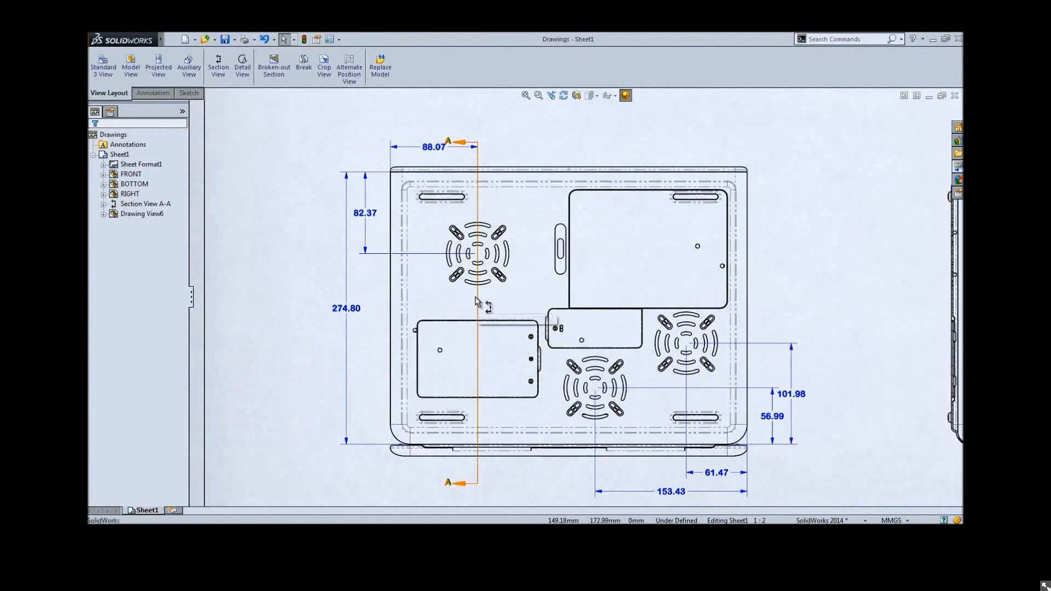
{"action": "right_click", "coordinate": [475, 300]}
{"action": "left_click", "coordinate": [512, 372]}
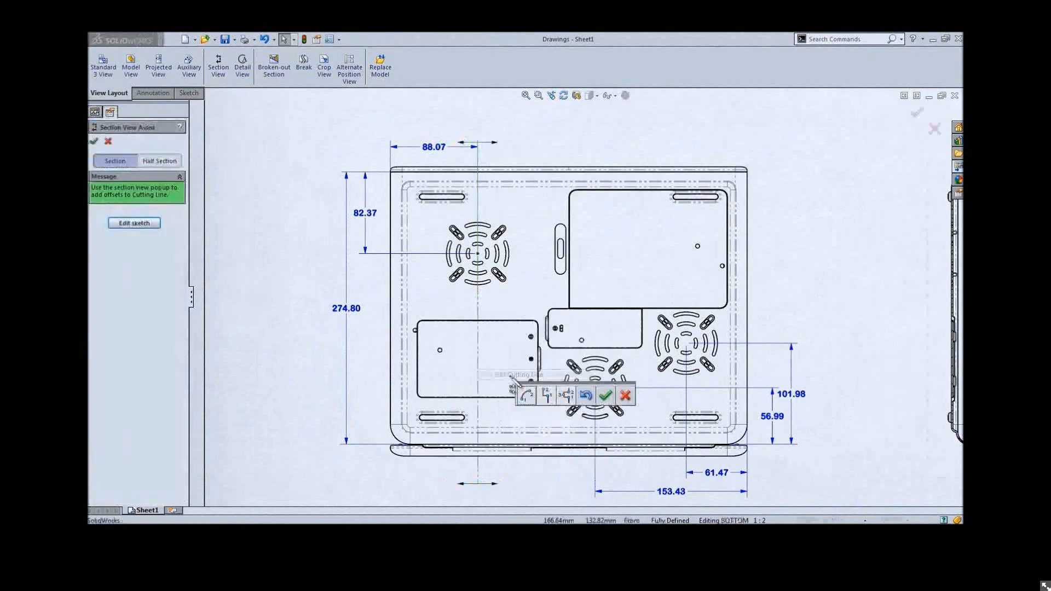
{"action": "left_click", "coordinate": [526, 395]}
{"action": "left_click", "coordinate": [478, 288]}
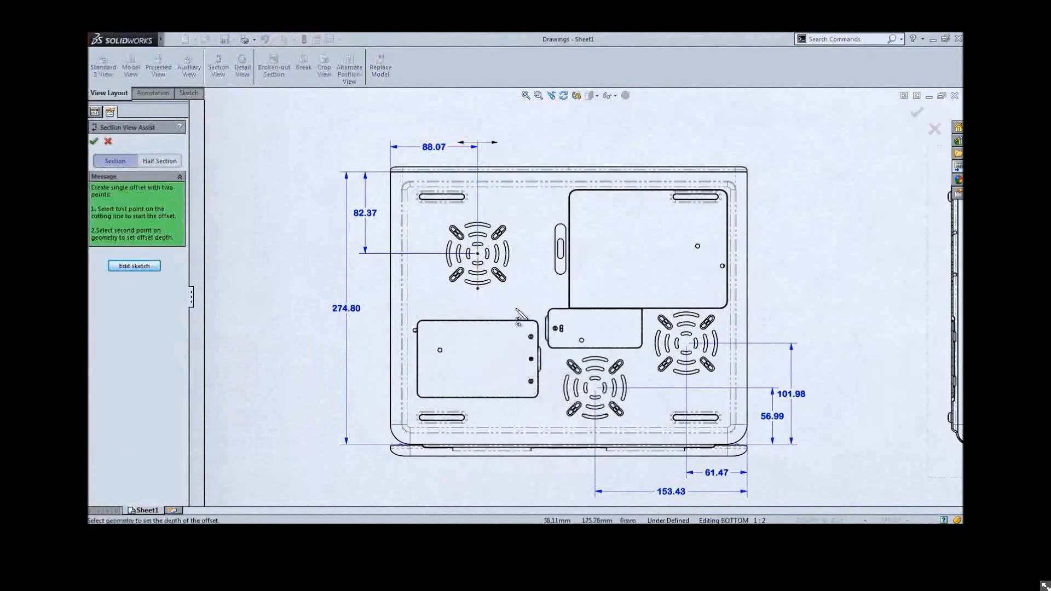
{"action": "scroll", "coordinate": [552, 326], "scroll_direction": "down", "scroll_amount": 4}
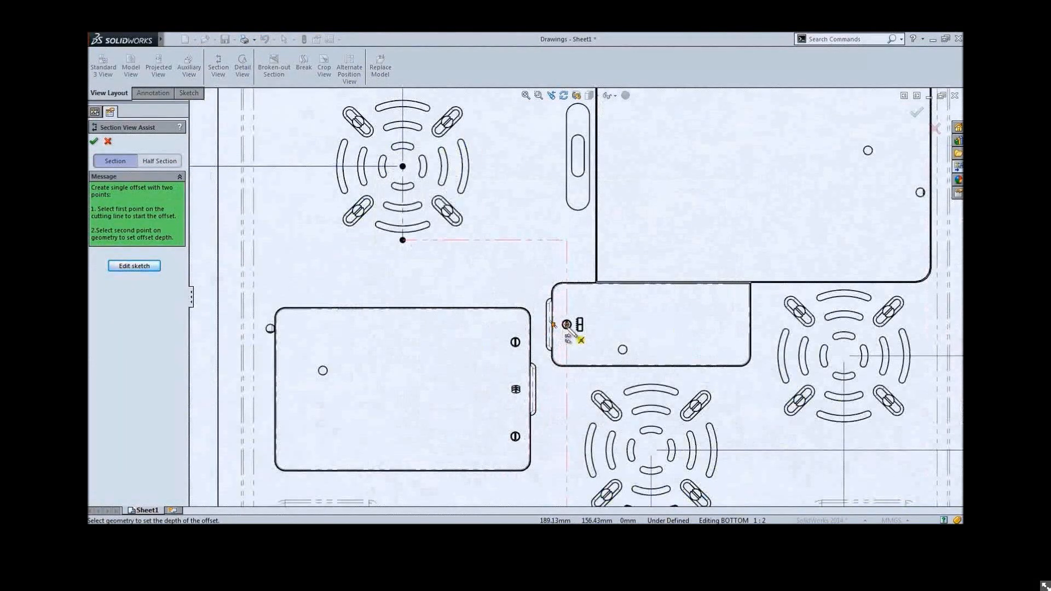
{"action": "left_click", "coordinate": [566, 326]}
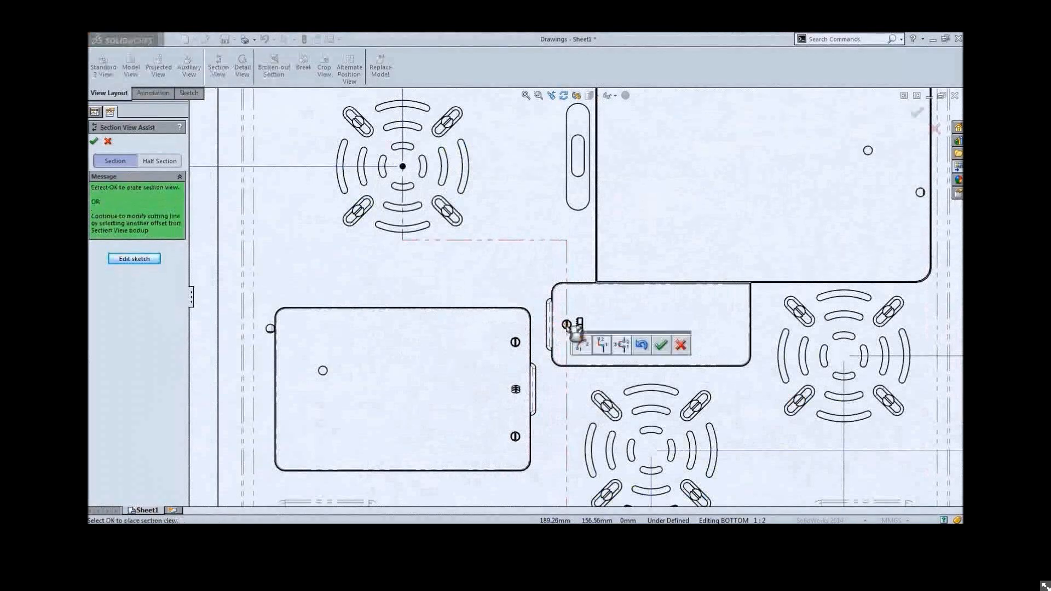
{"action": "left_click", "coordinate": [660, 346]}
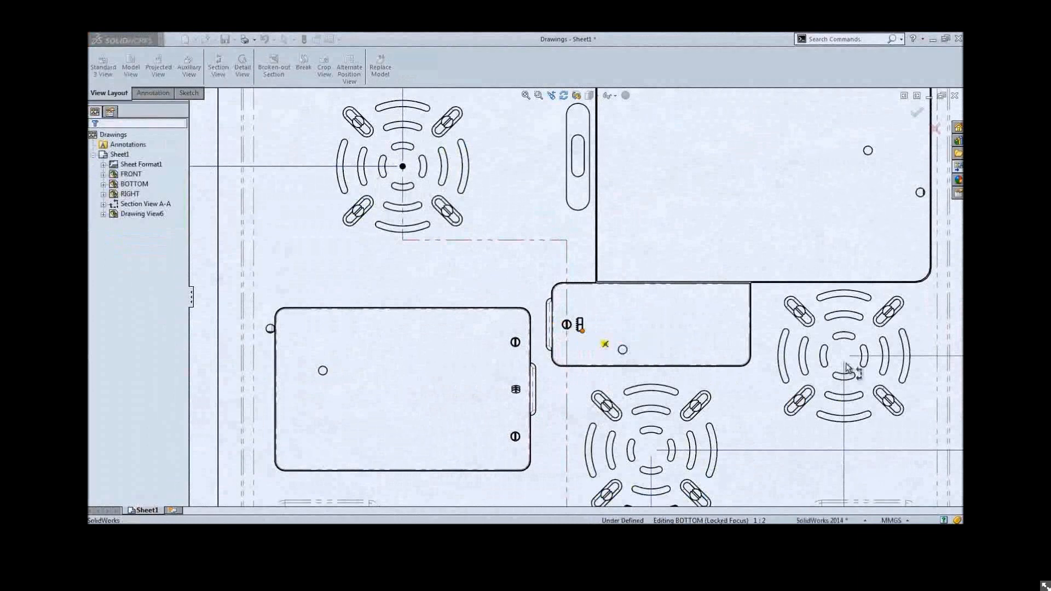
Add a stacked balloon to the countersunk screw, hex nut and washer in Section View A-A, with the balloons stacked to the left
{"action": "middle_click_drag", "start_coordinate": [855, 355], "coordinate": [106, 327]}
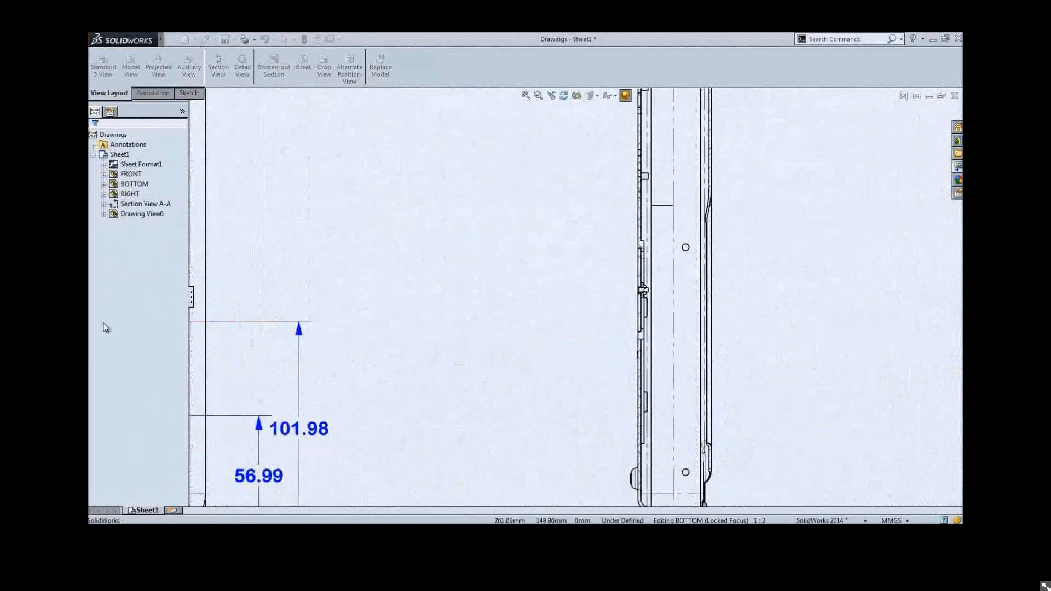
{"action": "scroll", "coordinate": [706, 303], "scroll_direction": "down", "scroll_amount": 4}
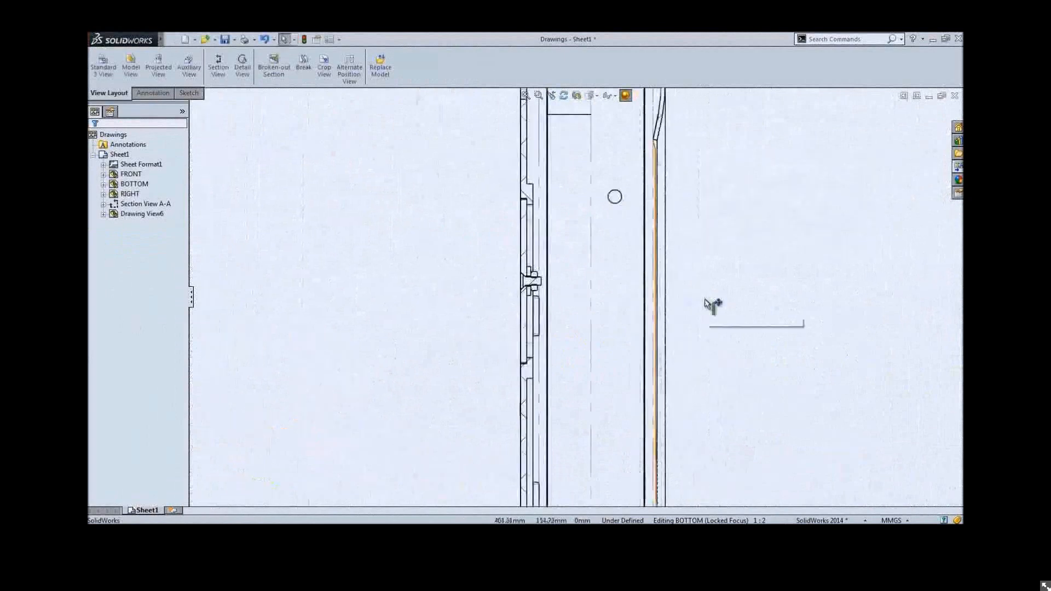
{"action": "key", "text": "s"}
{"action": "left_click", "coordinate": [423, 251]}
{"action": "left_click", "coordinate": [452, 364]}
{"action": "left_click", "coordinate": [525, 280]}
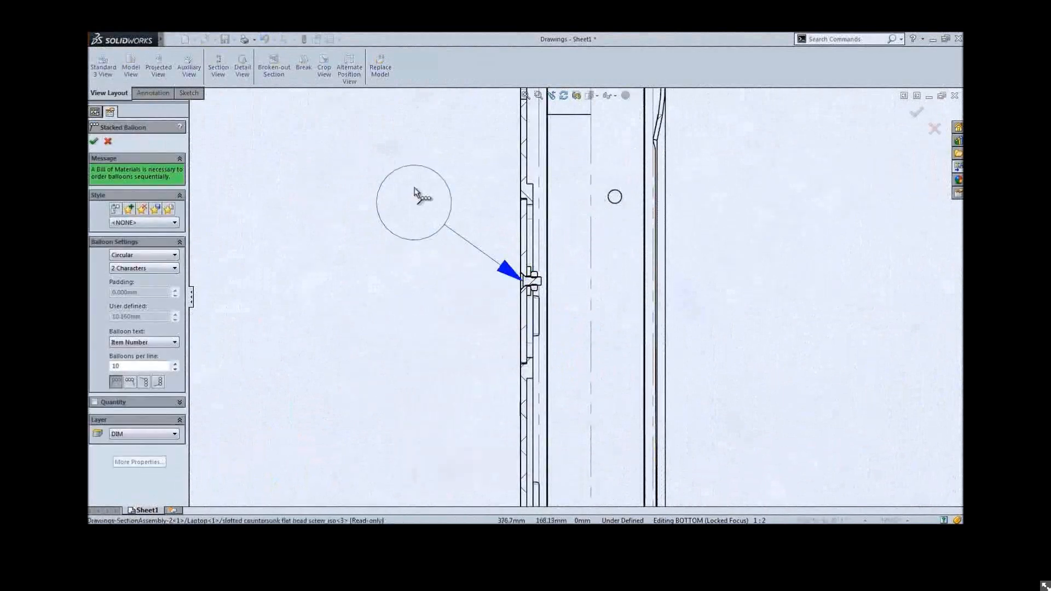
{"action": "left_click", "coordinate": [414, 193]}
{"action": "left_click", "coordinate": [532, 278]}
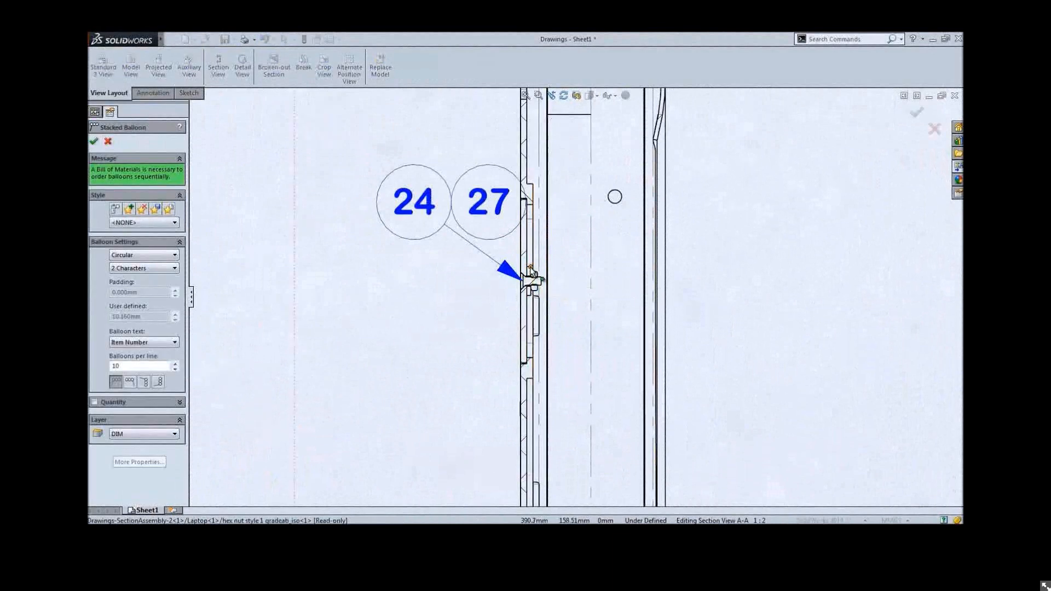
{"action": "left_click", "coordinate": [533, 282]}
{"action": "left_click", "coordinate": [134, 382]}
{"action": "key", "text": "Return"}
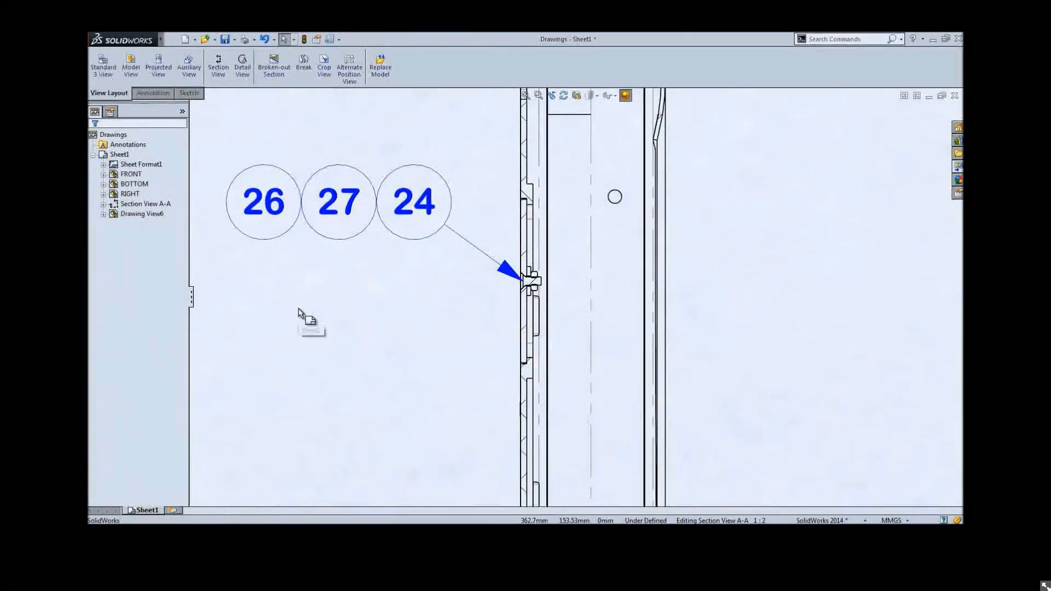
Reattach the middle stacked balloon to the washer and the outermost balloon to the hex nut
{"action": "right_click", "coordinate": [342, 202]}
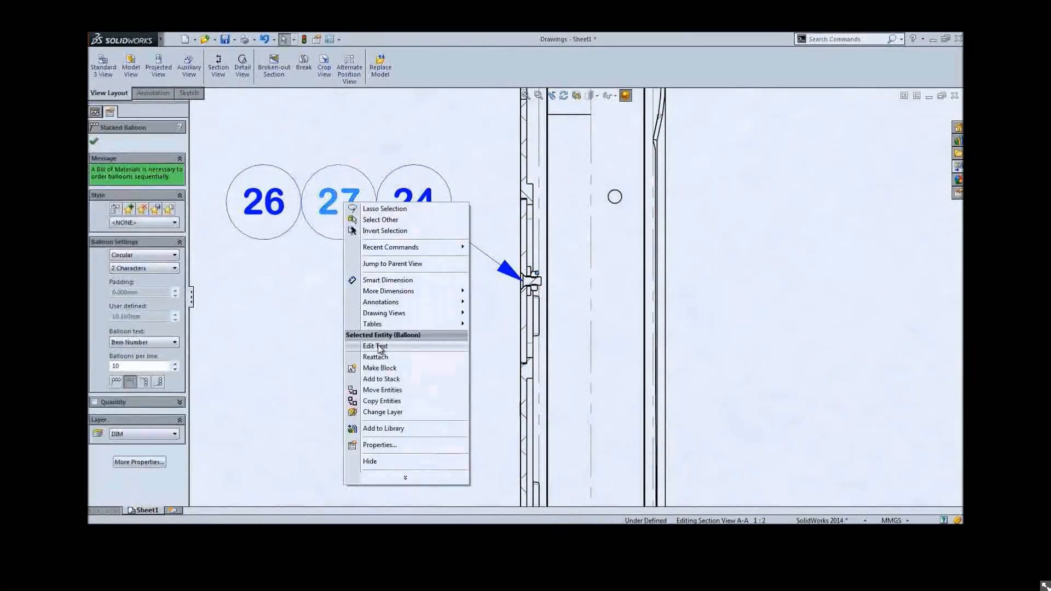
{"action": "left_click", "coordinate": [366, 354]}
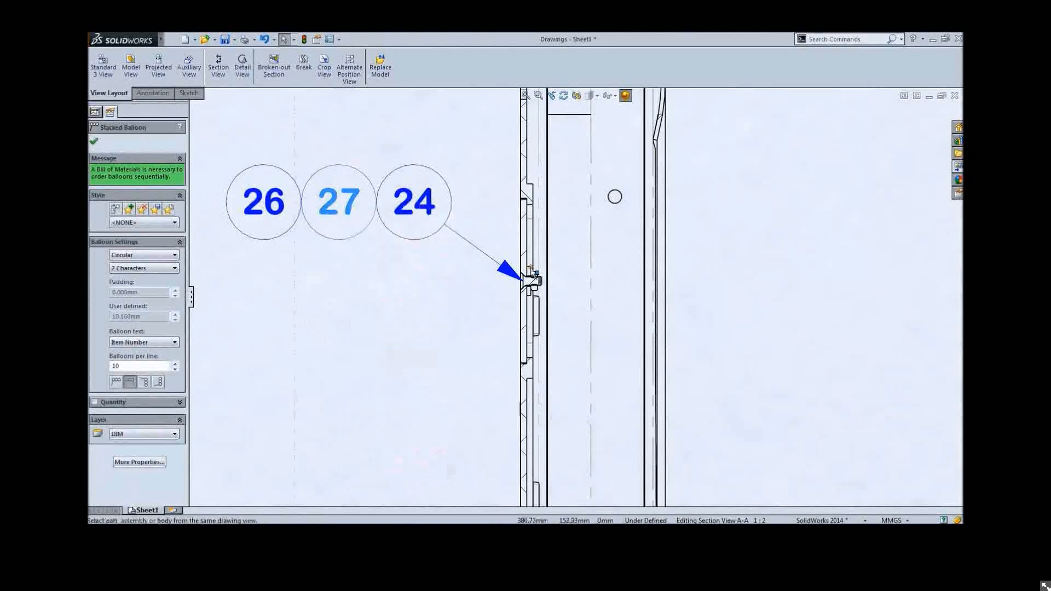
{"action": "left_click", "coordinate": [530, 269]}
{"action": "right_click", "coordinate": [282, 207]}
{"action": "left_click", "coordinate": [312, 361]}
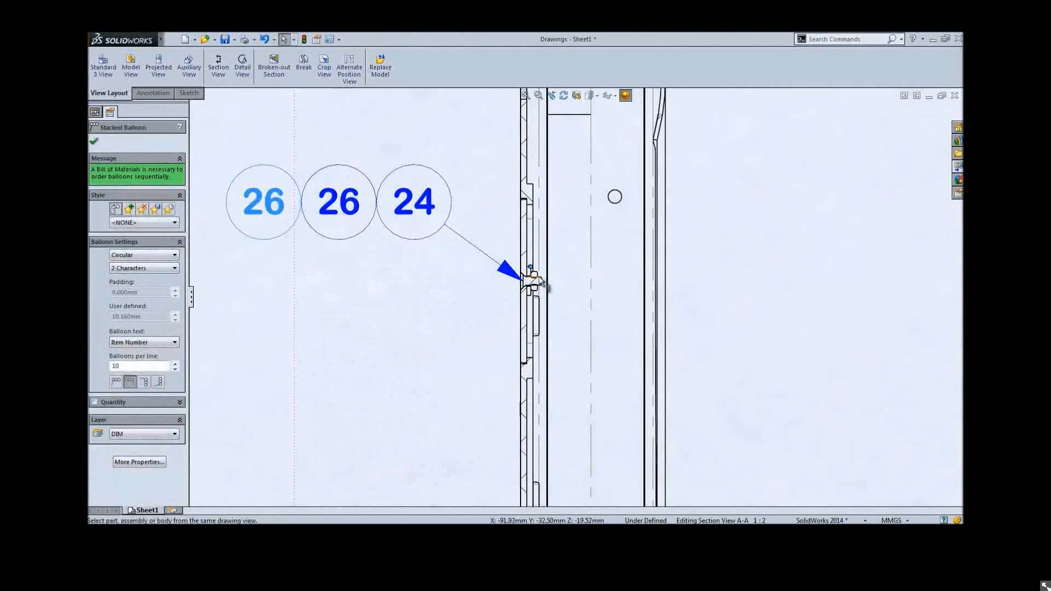
{"action": "left_click", "coordinate": [541, 281]}
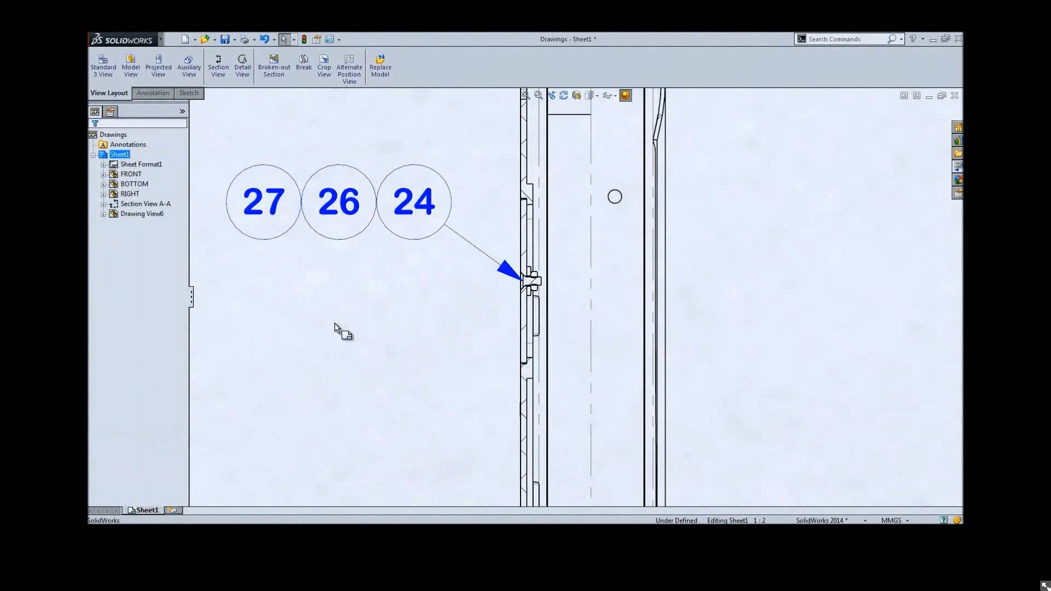
Open the Cover Bezel part from its lid component in Section View A-A, and return to the drawing
{"action": "scroll", "coordinate": [366, 332], "scroll_direction": "up", "scroll_amount": 5}
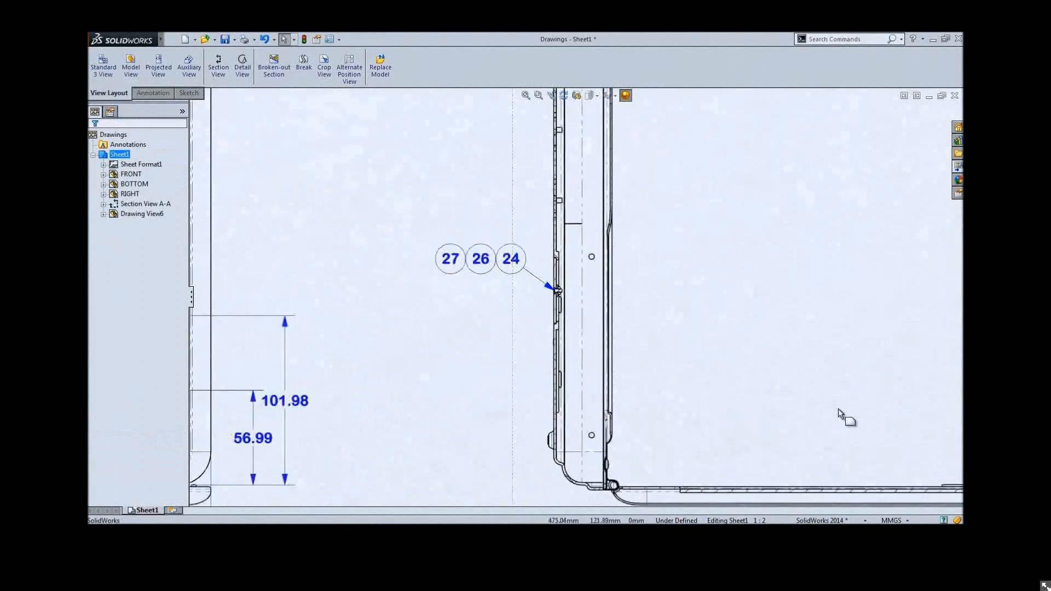
{"action": "mouse_move", "coordinate": [838, 409]}
{"action": "middle_mouse_down"}
{"action": "mouse_move", "coordinate": [680, 319]}
{"action": "mouse_move", "coordinate": [616, 300]}
{"action": "middle_mouse_up"}
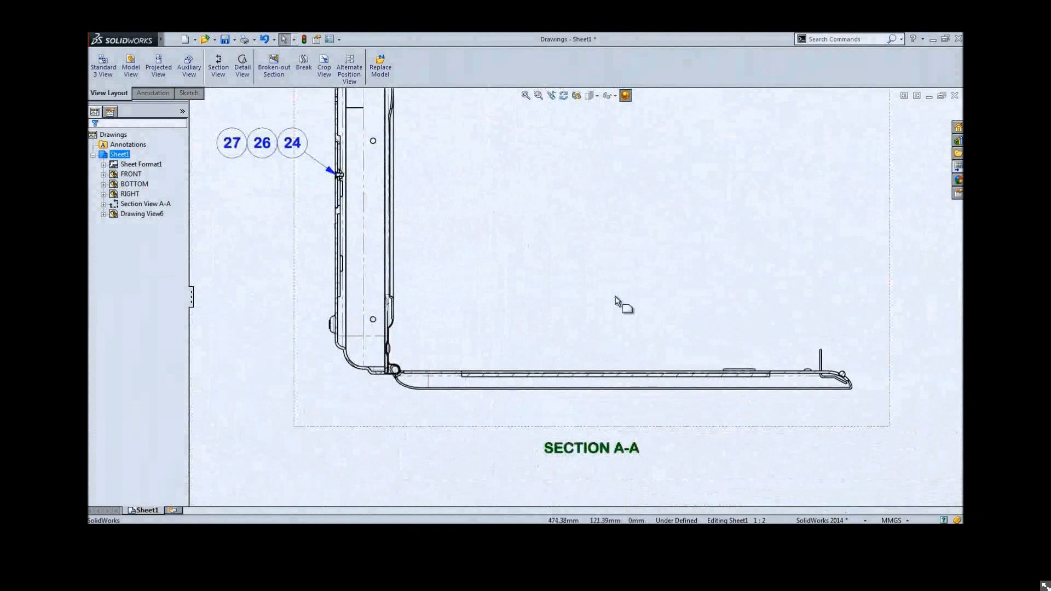
{"action": "left_click", "coordinate": [513, 385]}
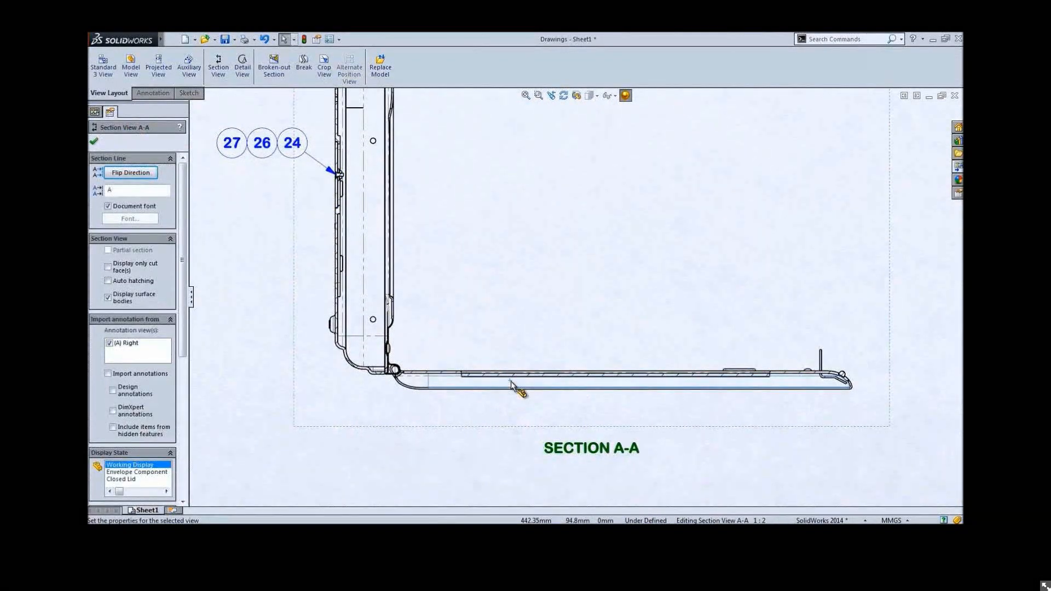
{"action": "left_click", "coordinate": [512, 385]}
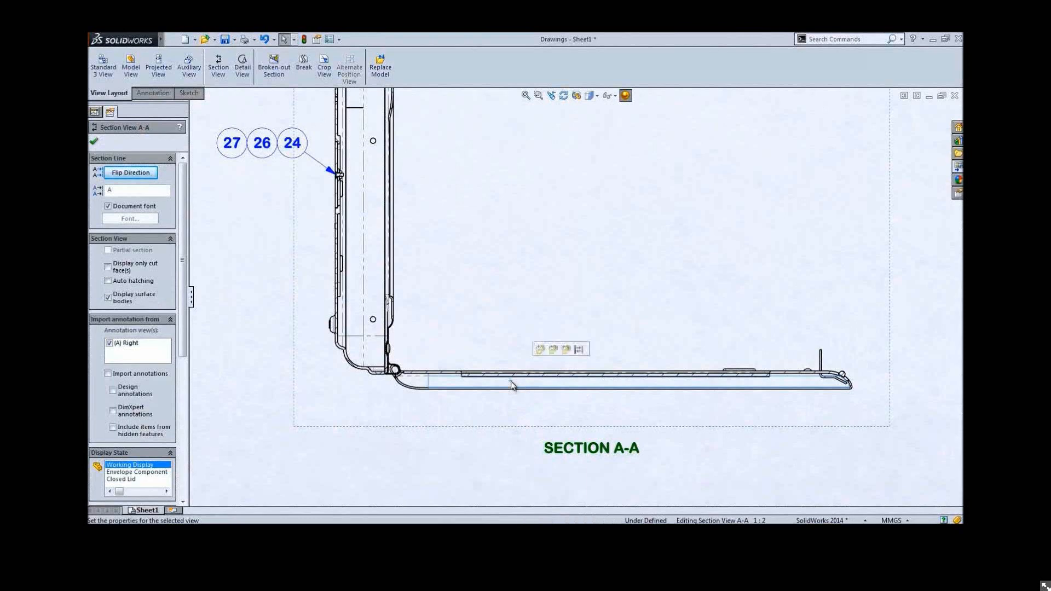
{"action": "left_click", "coordinate": [540, 350]}
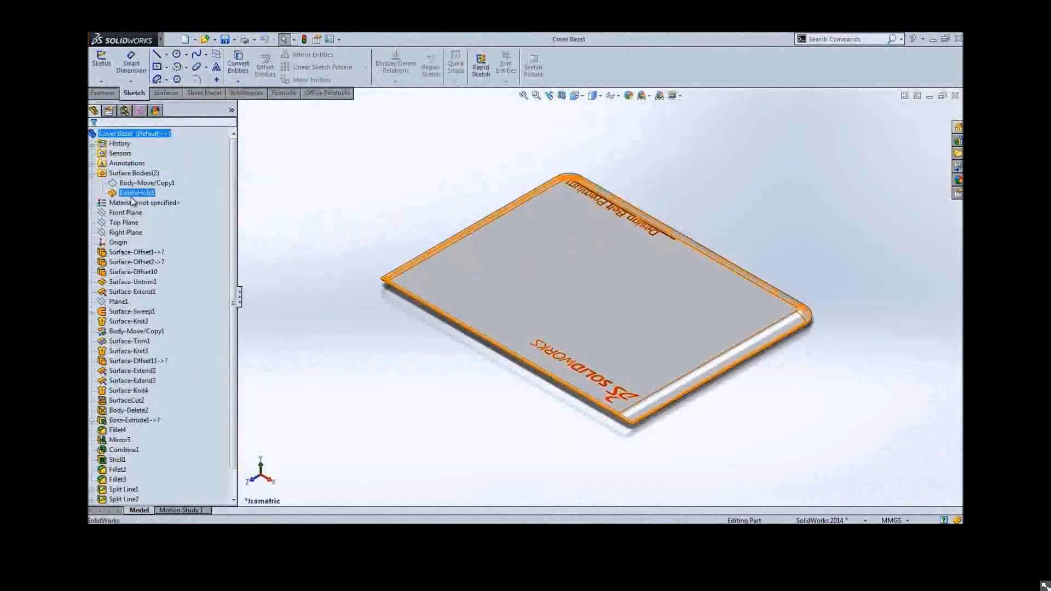
{"action": "left_click", "coordinate": [324, 255]}
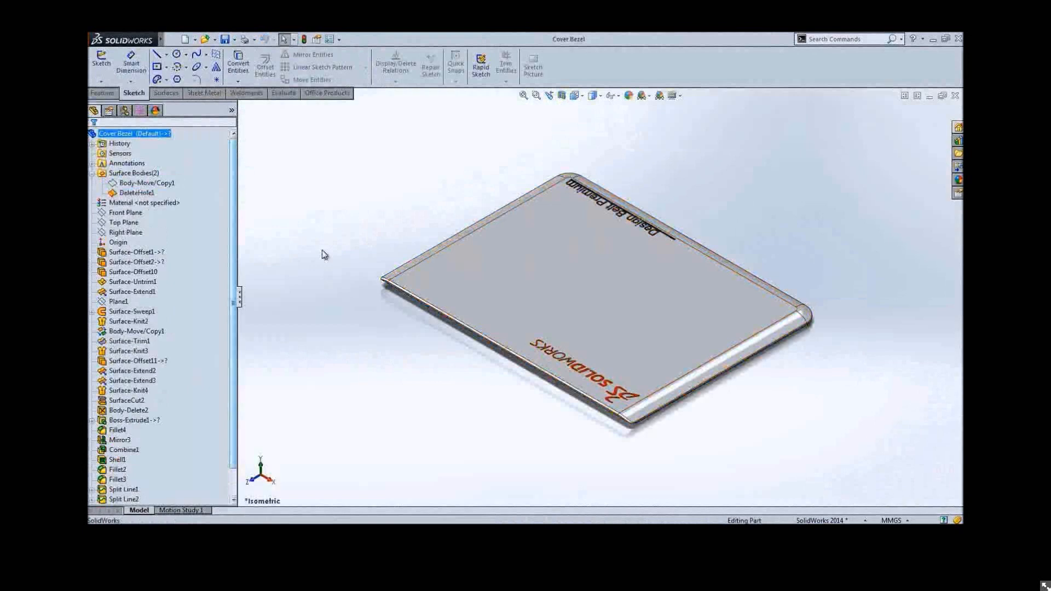
{"action": "key", "text": "ctrl+Tab"}
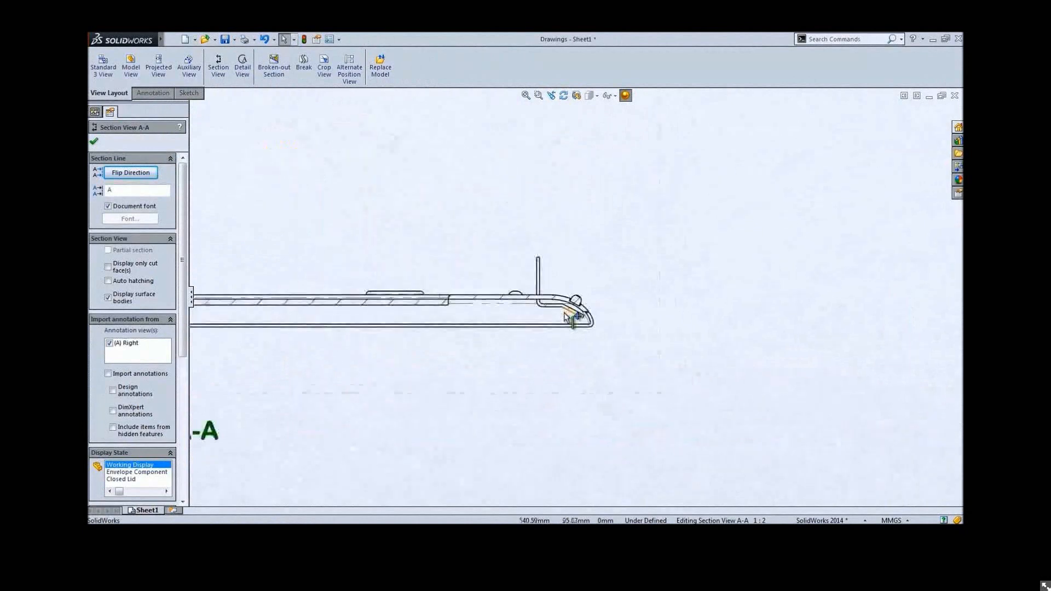
Start Smart Dimension and find the intersection of the lid tip's curved edge and its lower horizontal edge in Section View A-A
{"action": "scroll", "coordinate": [567, 313], "scroll_direction": "down", "scroll_amount": 1}
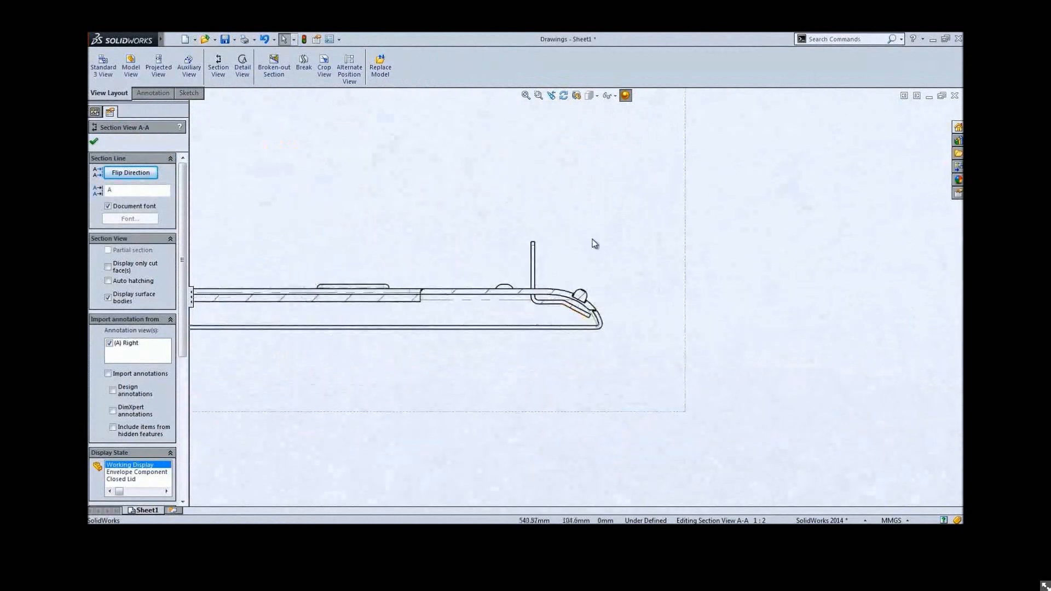
{"action": "right_click_drag", "start_coordinate": [587, 290], "coordinate": [623, 250]}
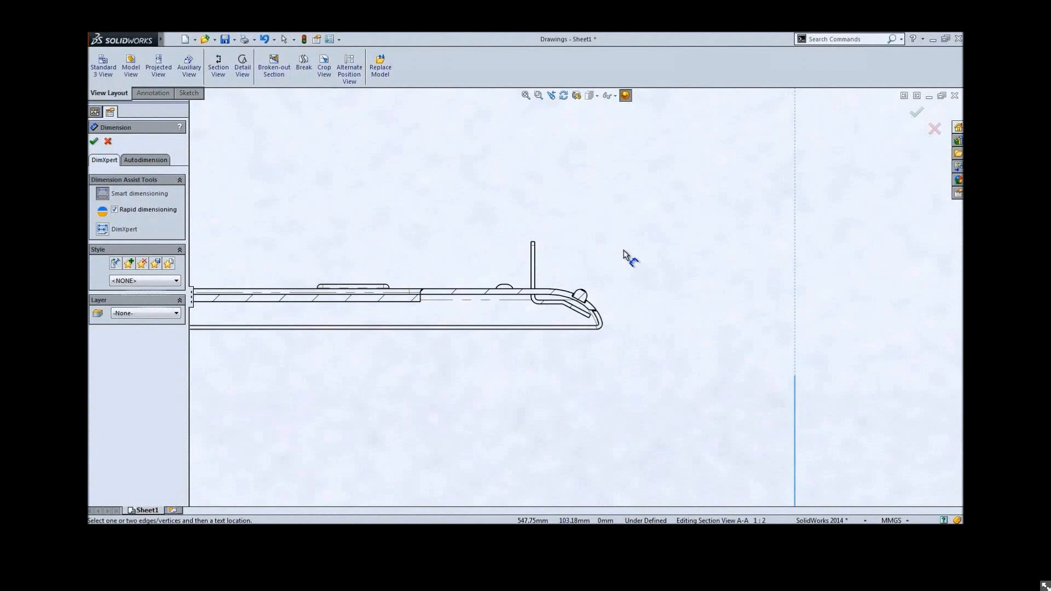
{"action": "right_click", "coordinate": [598, 309]}
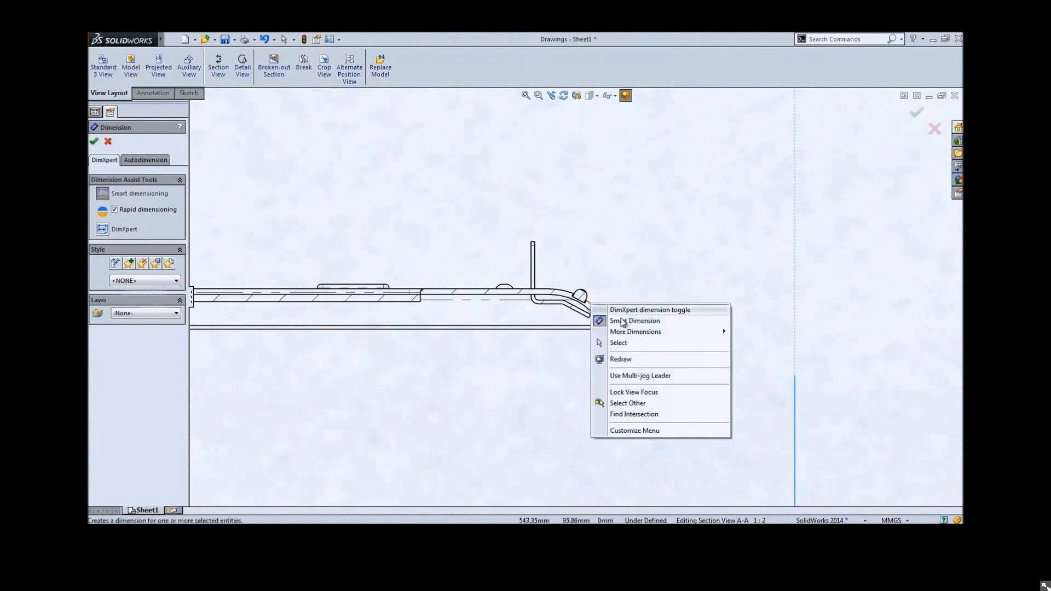
{"action": "left_click", "coordinate": [635, 414]}
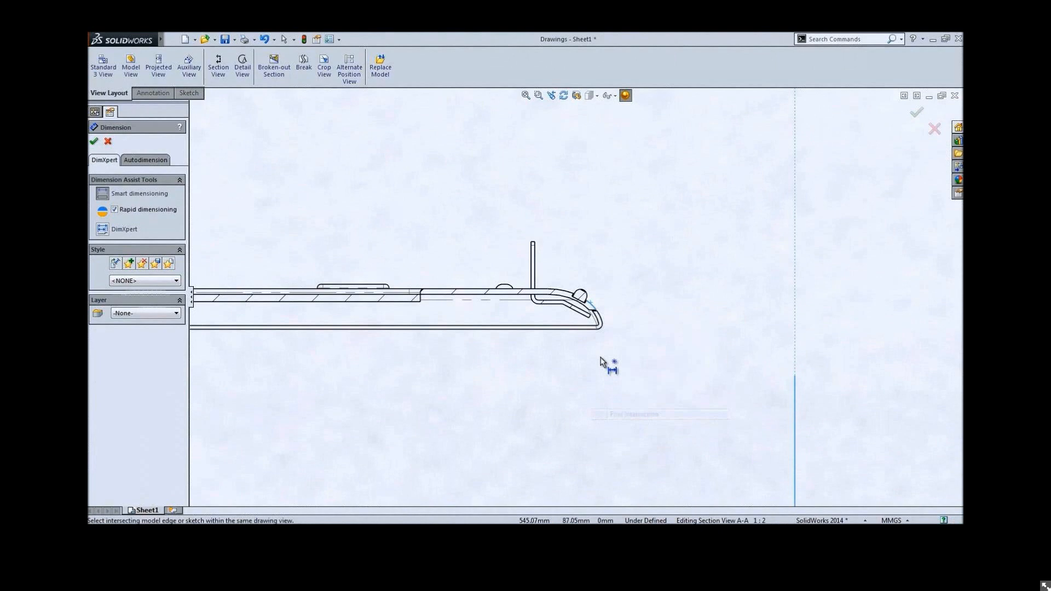
{"action": "left_click", "coordinate": [586, 331]}
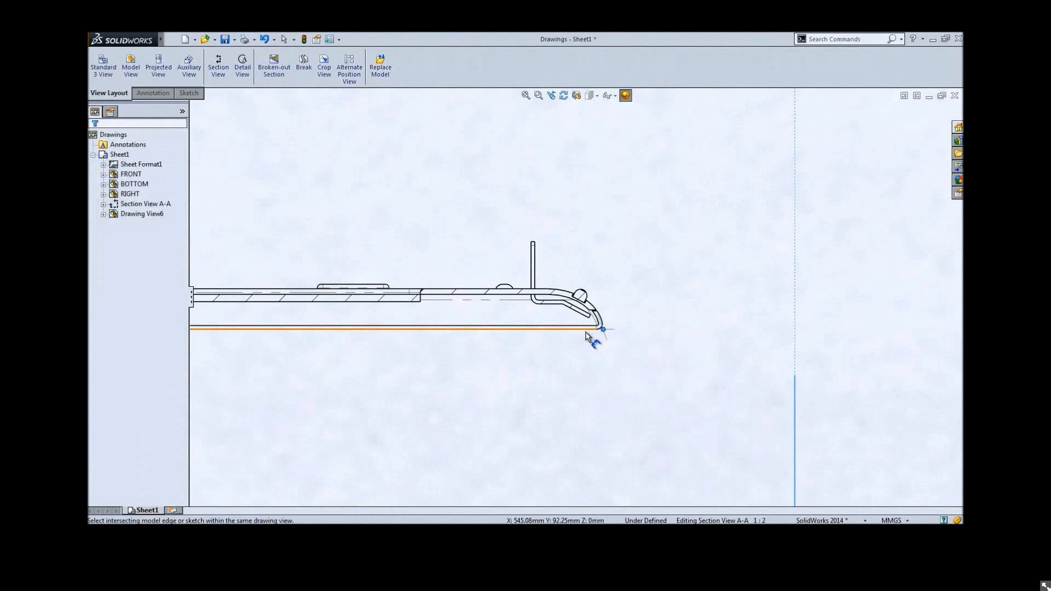
{"action": "key", "text": "z"}
{"action": "scroll", "coordinate": [586, 331], "scroll_direction": "up", "scroll_amount": 3}
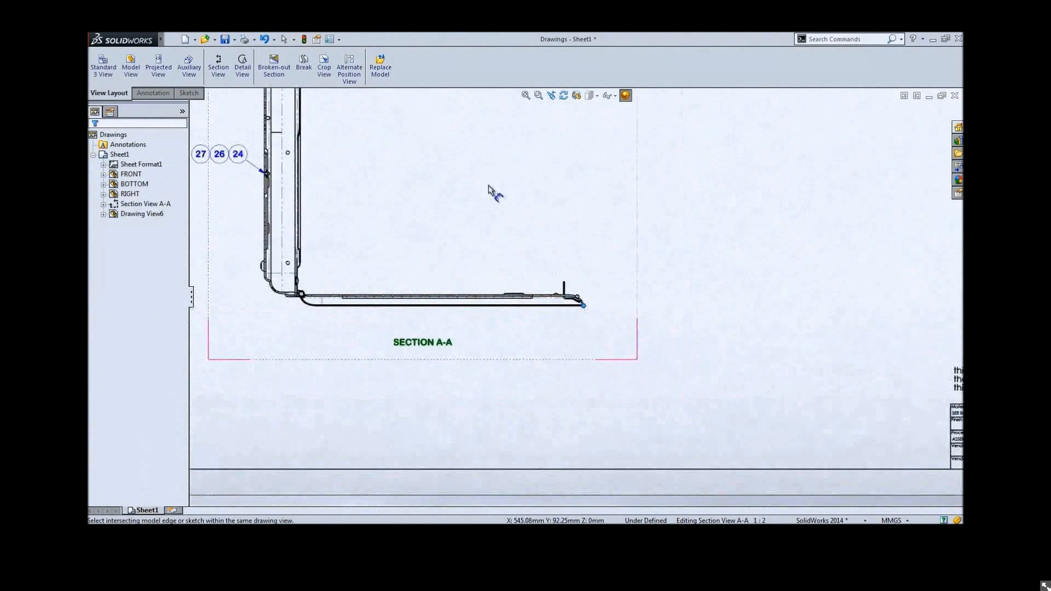
Find the intersection of the base's upper curved edge and its outer vertical edge, and place the horizontal dimension to the lid tip intersection above the section
{"action": "middle_click_drag", "start_coordinate": [489, 185], "coordinate": [584, 434]}
{"action": "scroll", "coordinate": [376, 263], "scroll_direction": "down", "scroll_amount": 5}
{"action": "scroll", "coordinate": [432, 283], "scroll_direction": "down", "scroll_amount": 2}
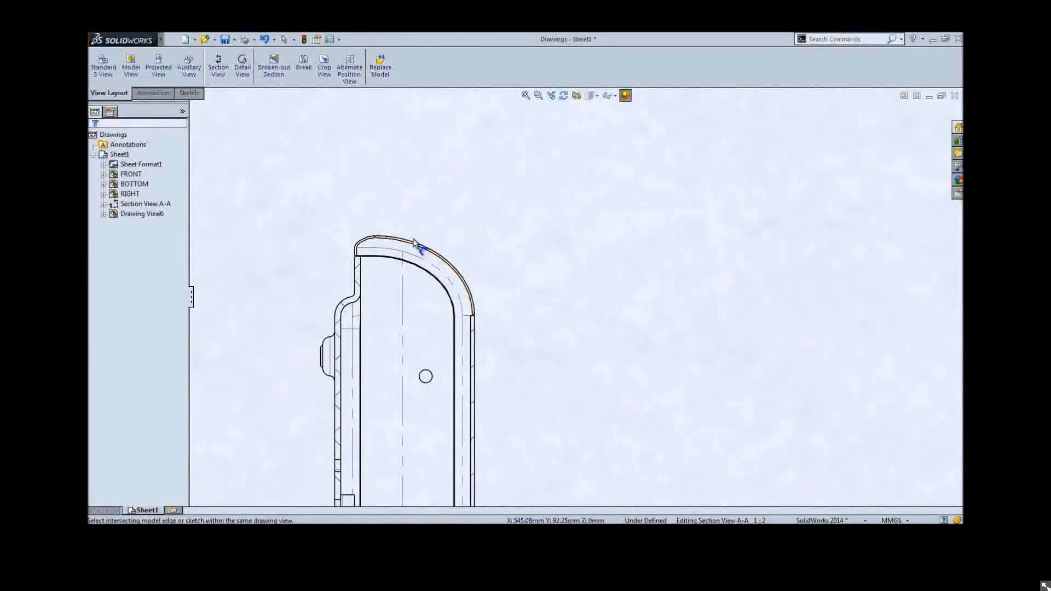
{"action": "right_click", "coordinate": [414, 242]}
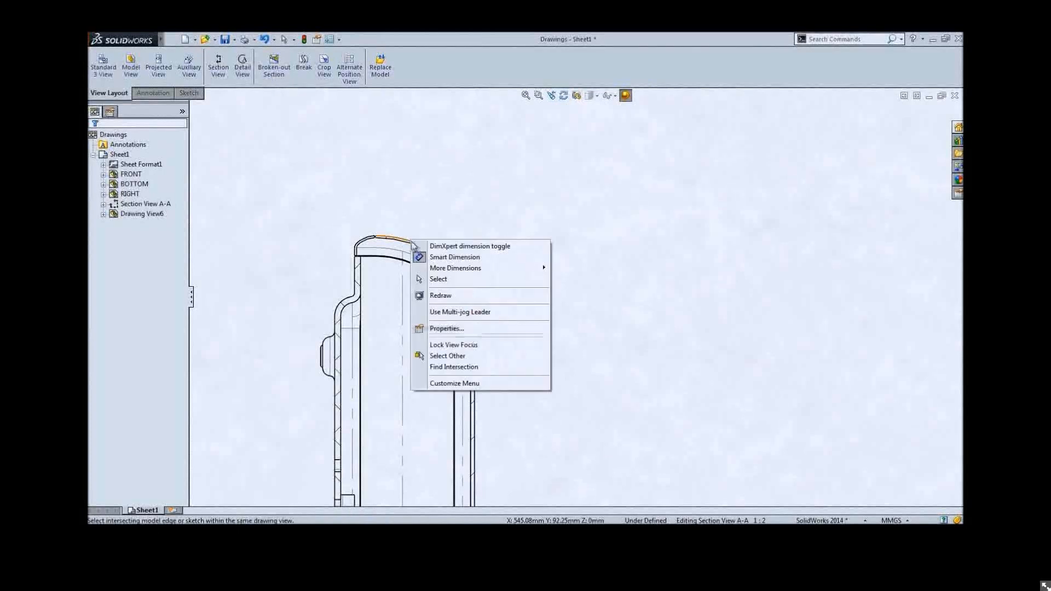
{"action": "left_click", "coordinate": [459, 367]}
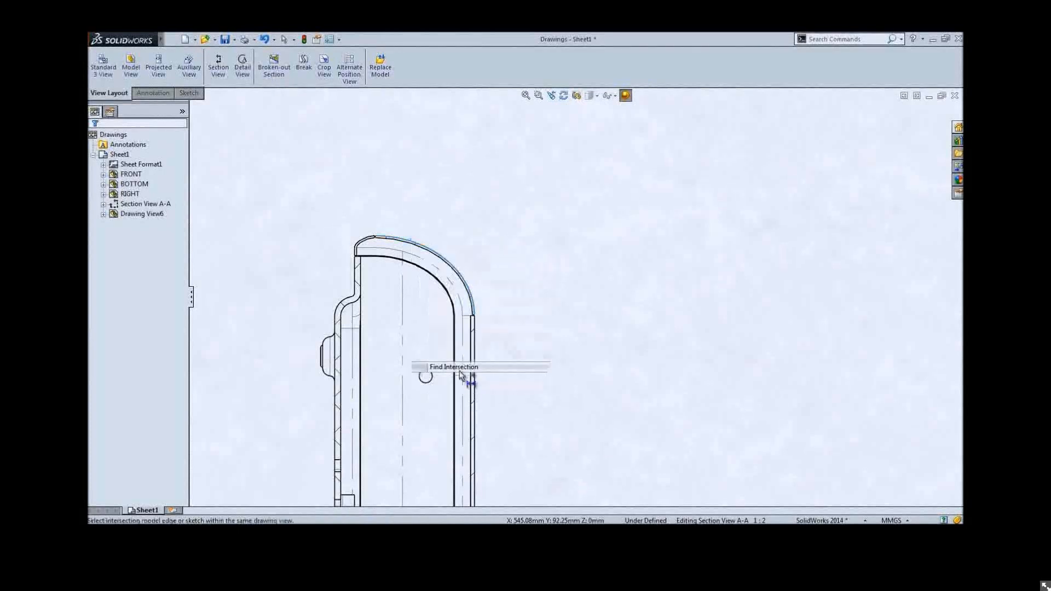
{"action": "left_click", "coordinate": [355, 276]}
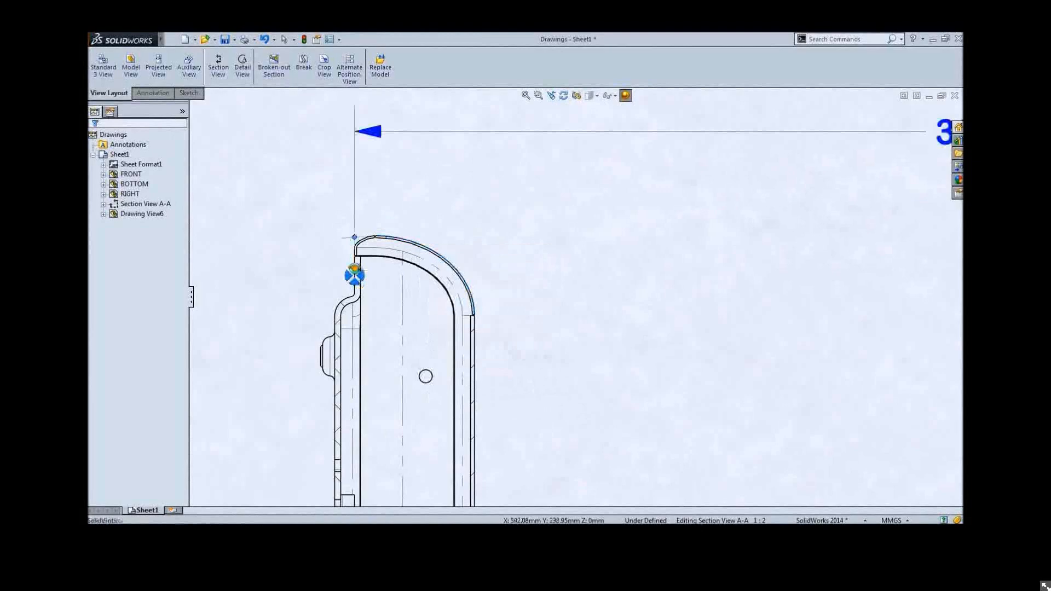
{"action": "scroll", "coordinate": [474, 295], "scroll_direction": "up", "scroll_amount": 3}
{"action": "scroll", "coordinate": [470, 297], "scroll_direction": "up", "scroll_amount": 1}
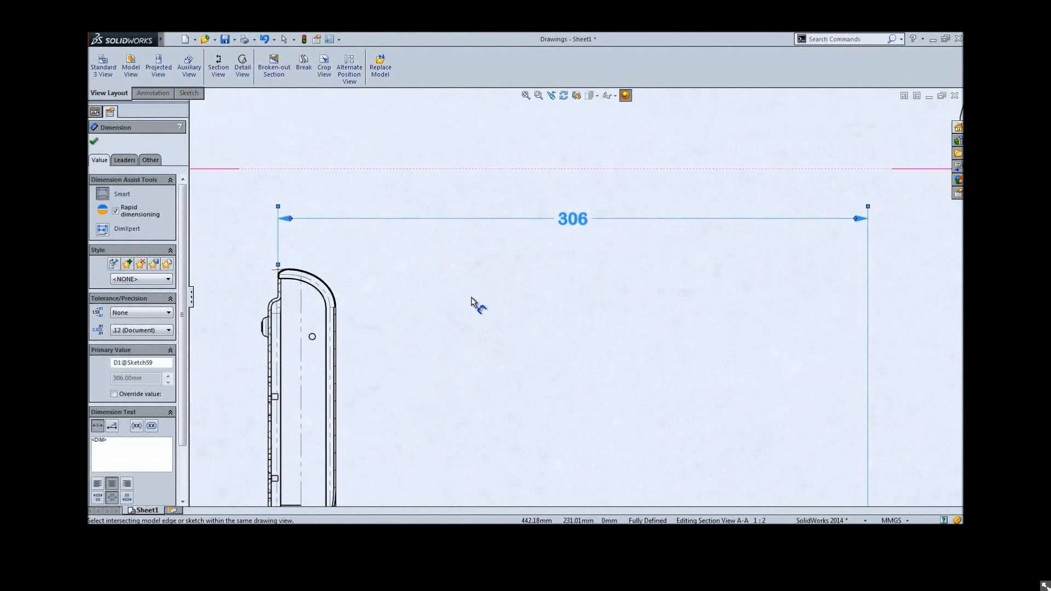
Override the dimension's document line styles with a dash-dot leader and centerline-style extension lines, and set a custom text position above the dimension line
{"action": "left_click", "coordinate": [126, 160]}
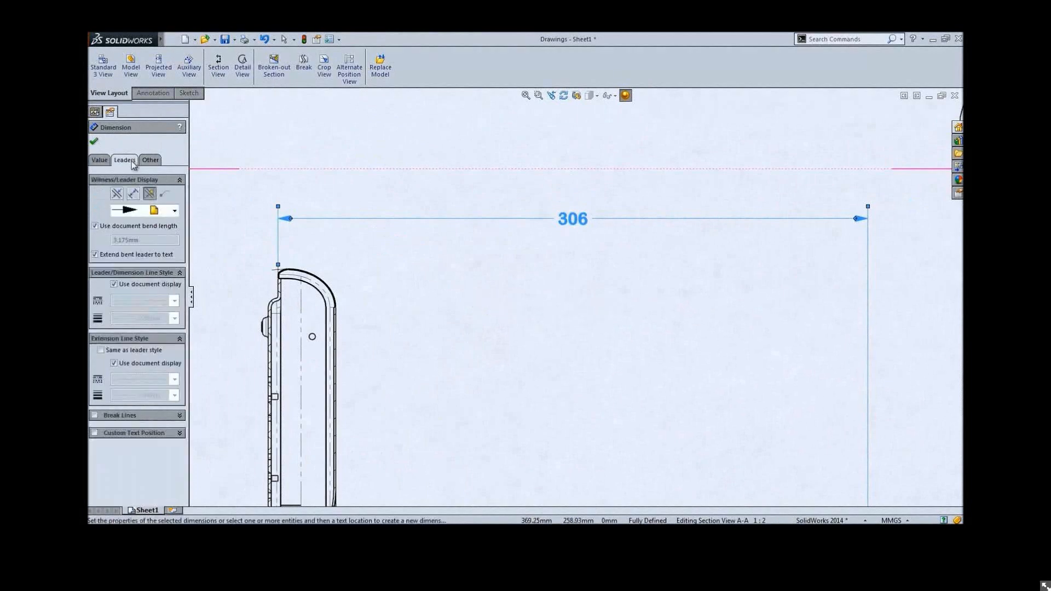
{"action": "left_click", "coordinate": [114, 284]}
{"action": "left_click", "coordinate": [134, 301]}
{"action": "left_click", "coordinate": [157, 330]}
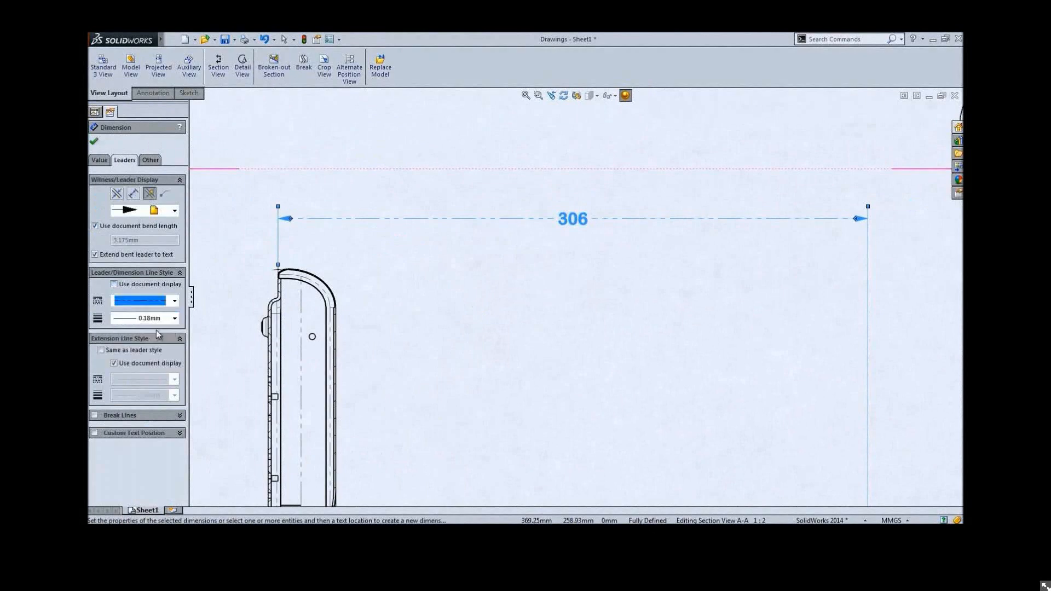
{"action": "left_click", "coordinate": [138, 363]}
{"action": "left_click", "coordinate": [144, 379]}
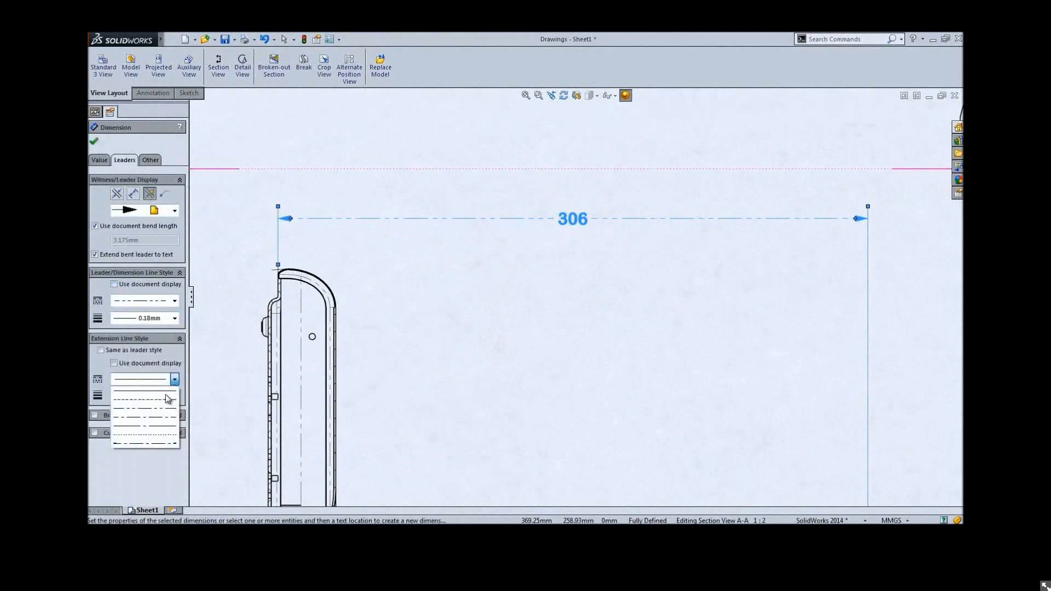
{"action": "left_click", "coordinate": [155, 431]}
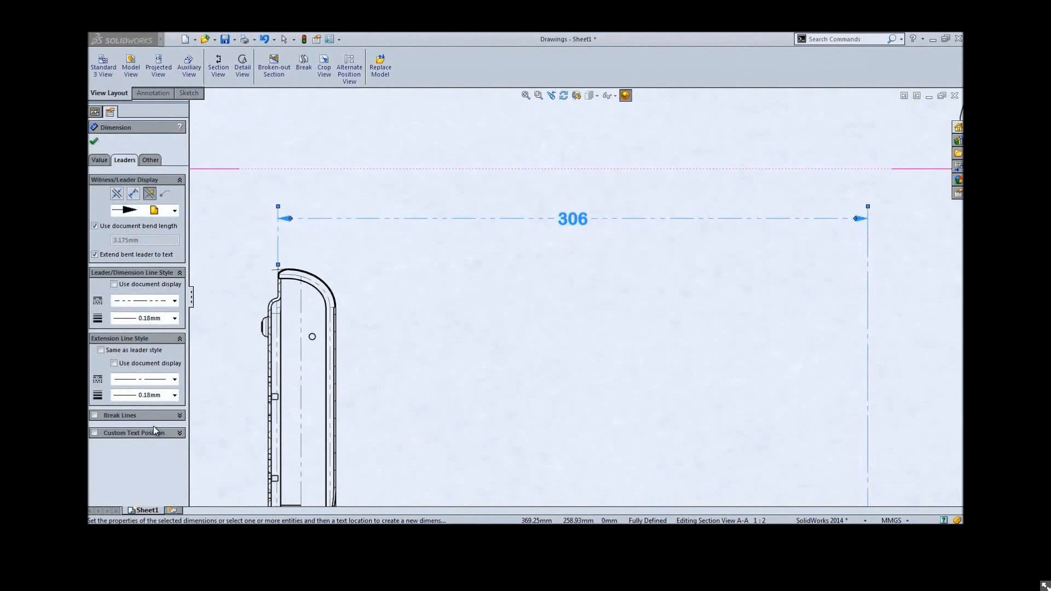
{"action": "left_click", "coordinate": [94, 432]}
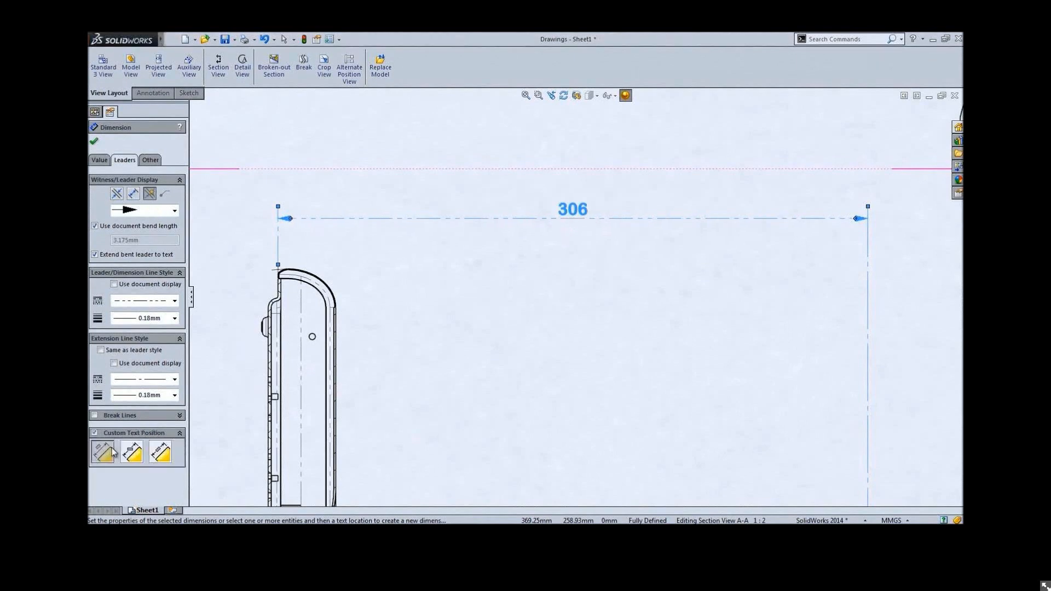
Try a split dual-unit display on the horizontal dimension, and turn dual dimension off again
{"action": "left_click", "coordinate": [99, 160]}
{"action": "scroll", "coordinate": [176, 349], "scroll_direction": "down", "scroll_amount": 3}
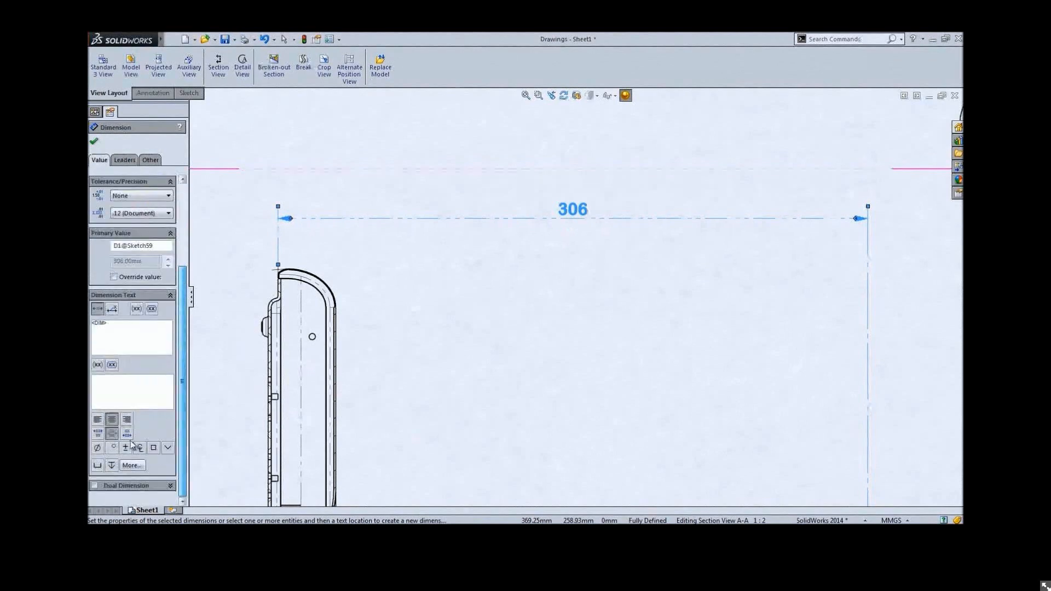
{"action": "left_click", "coordinate": [95, 485]}
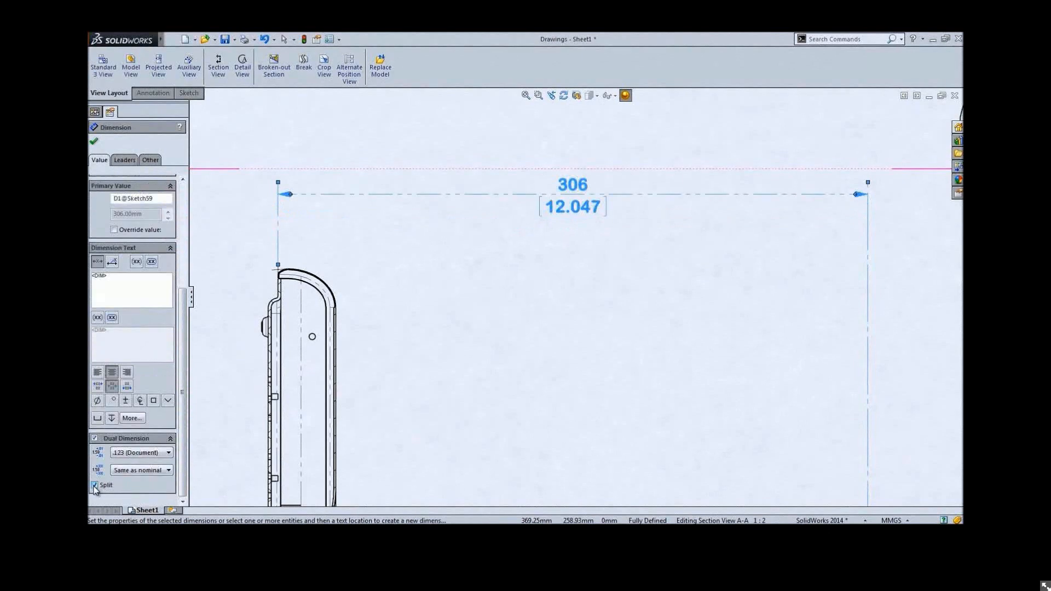
{"action": "left_click", "coordinate": [95, 438]}
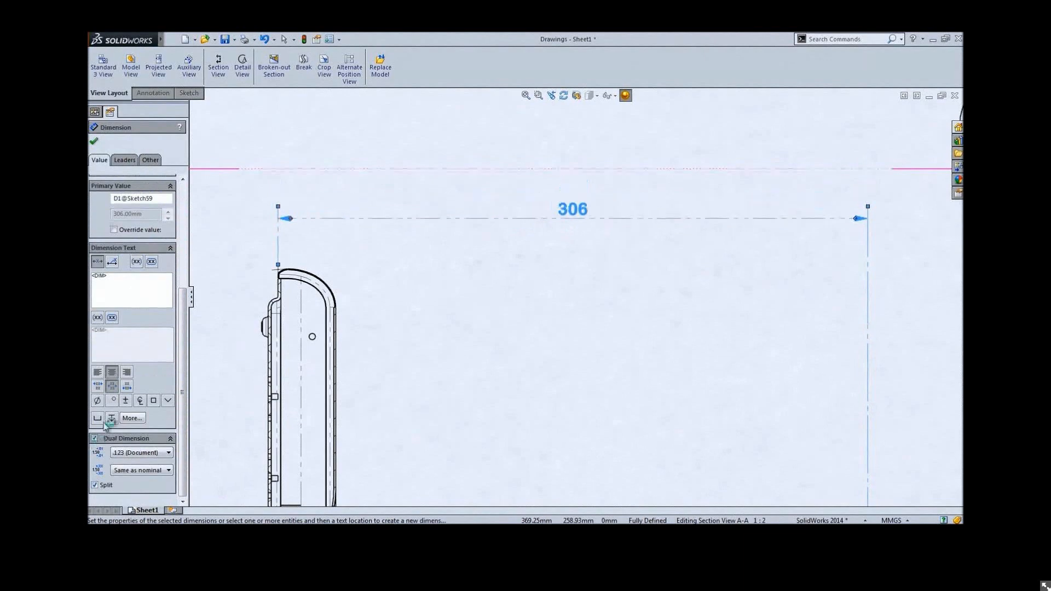
Add "TEXT ABOVE THE LINE" under the value and "TEXT BELOW THE LINE" beneath the line of the horizontal dimension, and close the dimension properties
{"action": "left_click", "coordinate": [101, 342]}
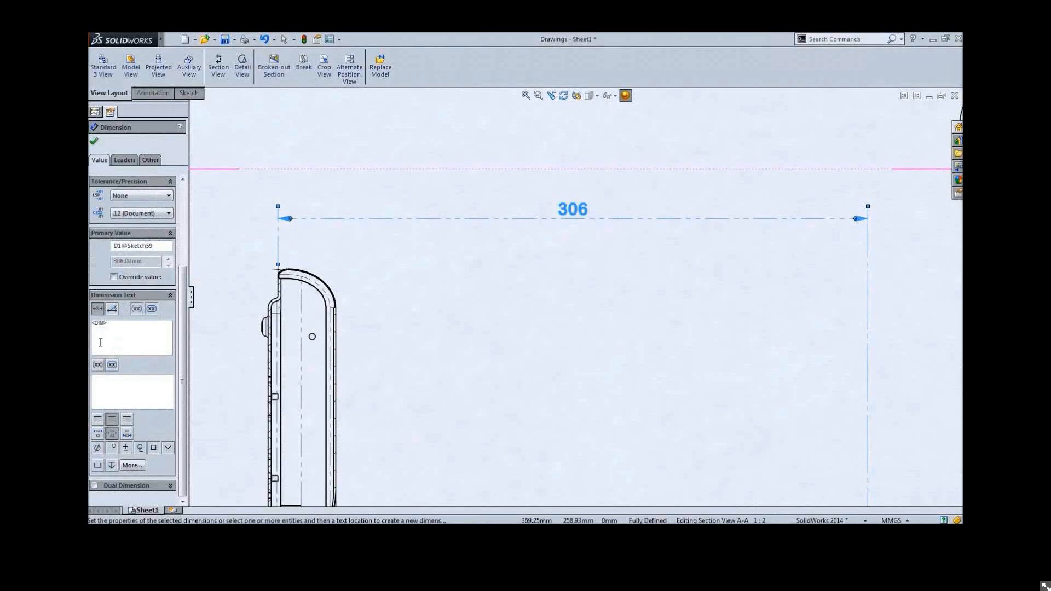
{"action": "type", "text": "TEXT A"}
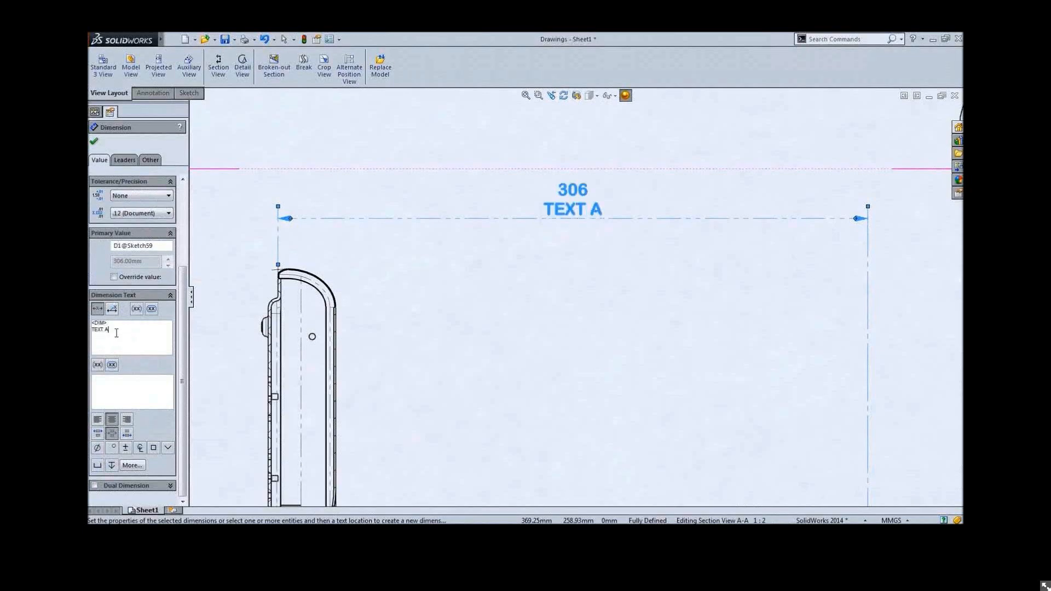
{"action": "type", "text": "BOVE THE LI"}
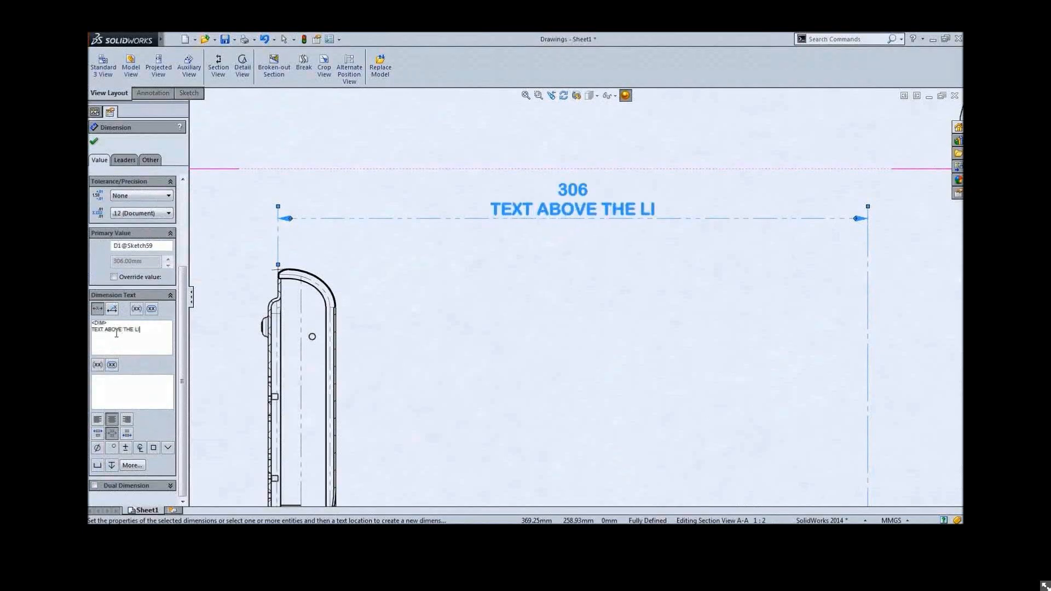
{"action": "type", "text": "NE TEXT B"}
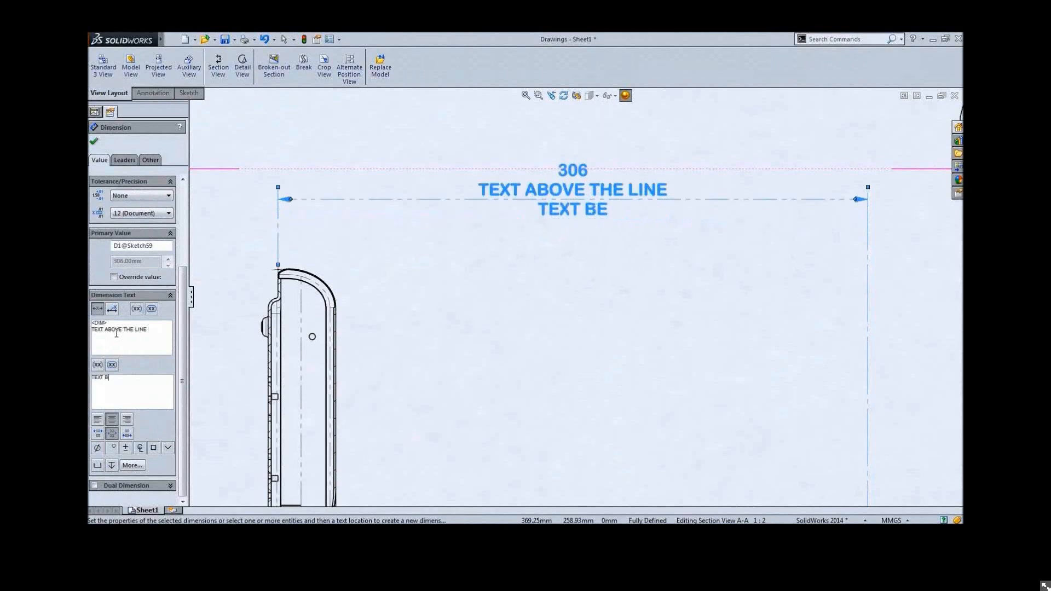
{"action": "type", "text": "ELOW THE LINE"}
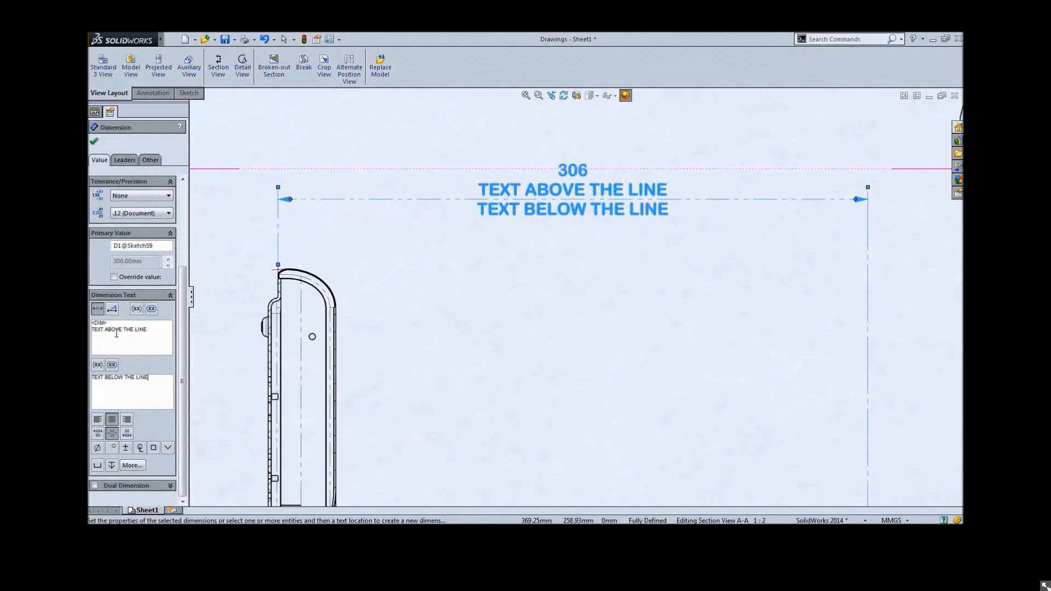
{"action": "left_click", "coordinate": [469, 305]}
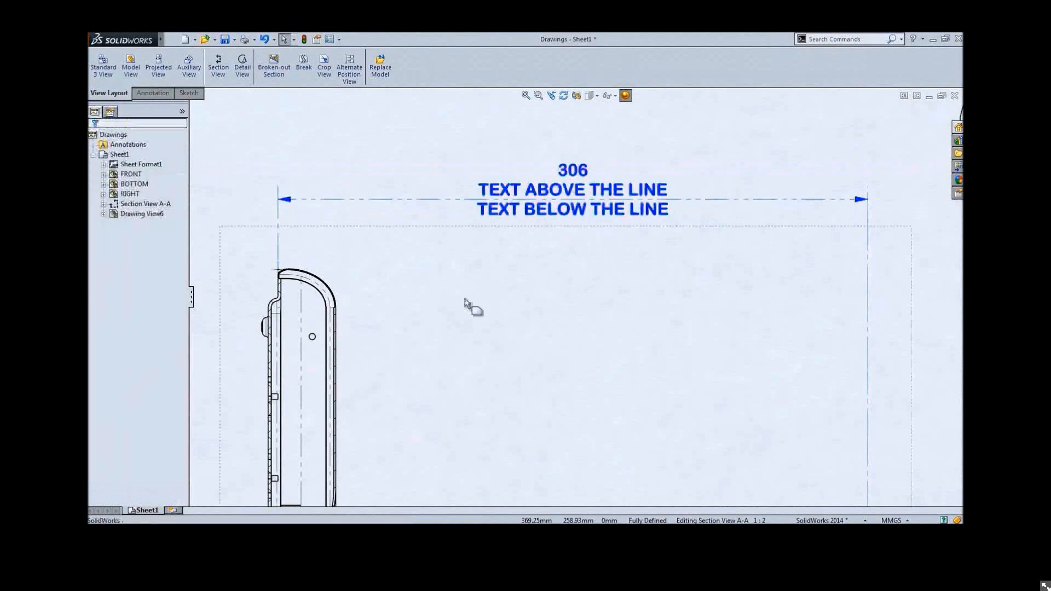
Change the attachment of the note above the title block from the FRONT view to the RIGHT view
{"action": "scroll", "coordinate": [645, 389], "scroll_direction": "down", "scroll_amount": 3}
{"action": "mouse_move", "coordinate": [763, 393]}
{"action": "middle_mouse_down"}
{"action": "mouse_move", "coordinate": [497, 244]}
{"action": "mouse_move", "coordinate": [265, 157]}
{"action": "middle_mouse_up"}
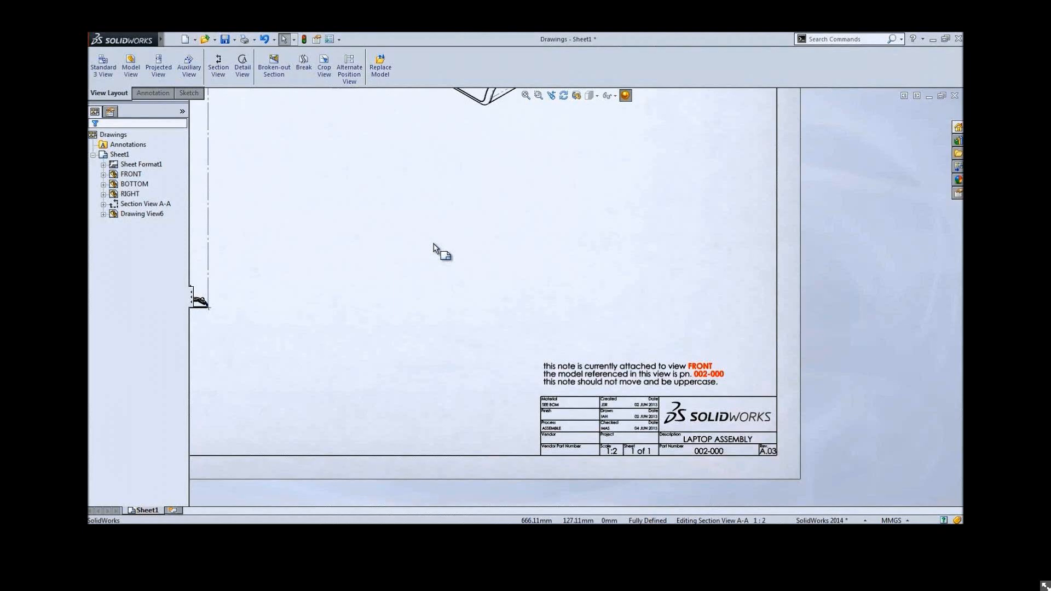
{"action": "left_click", "coordinate": [572, 373]}
{"action": "right_click", "coordinate": [573, 374]}
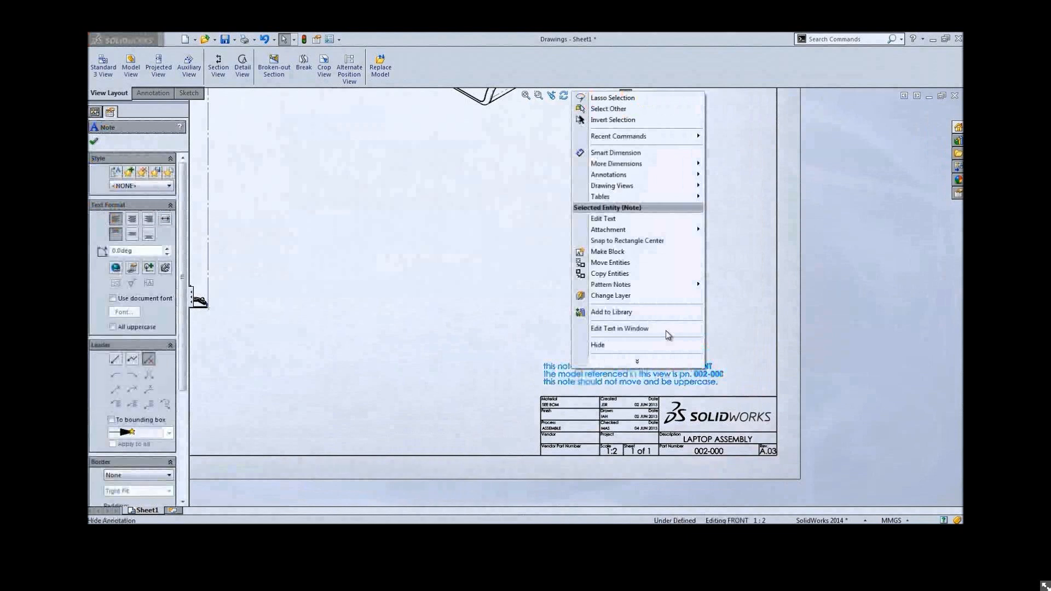
{"action": "mouse_move", "coordinate": [670, 234]}
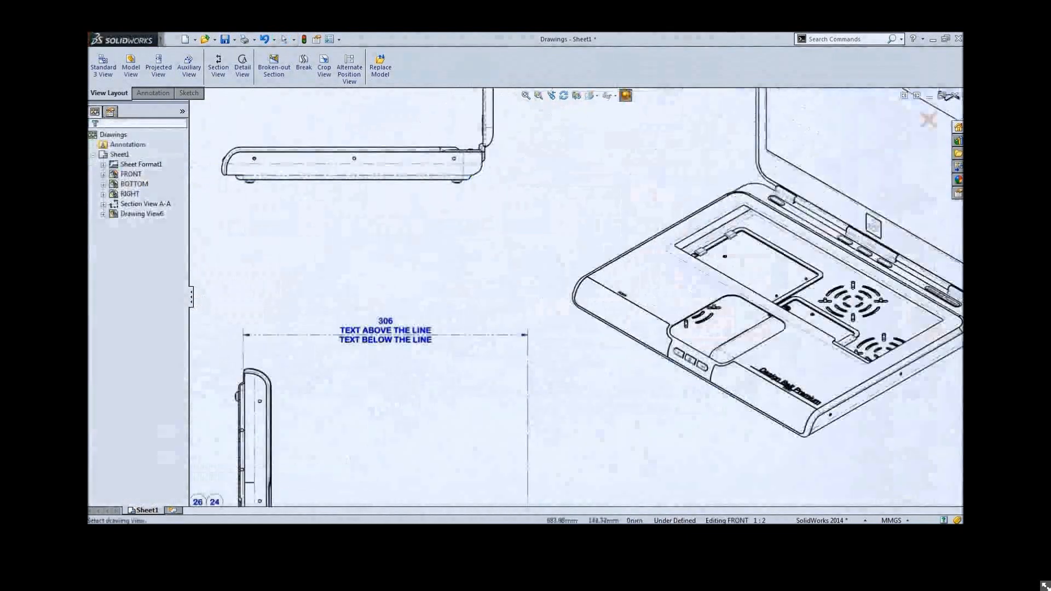
{"action": "left_click", "coordinate": [473, 186]}
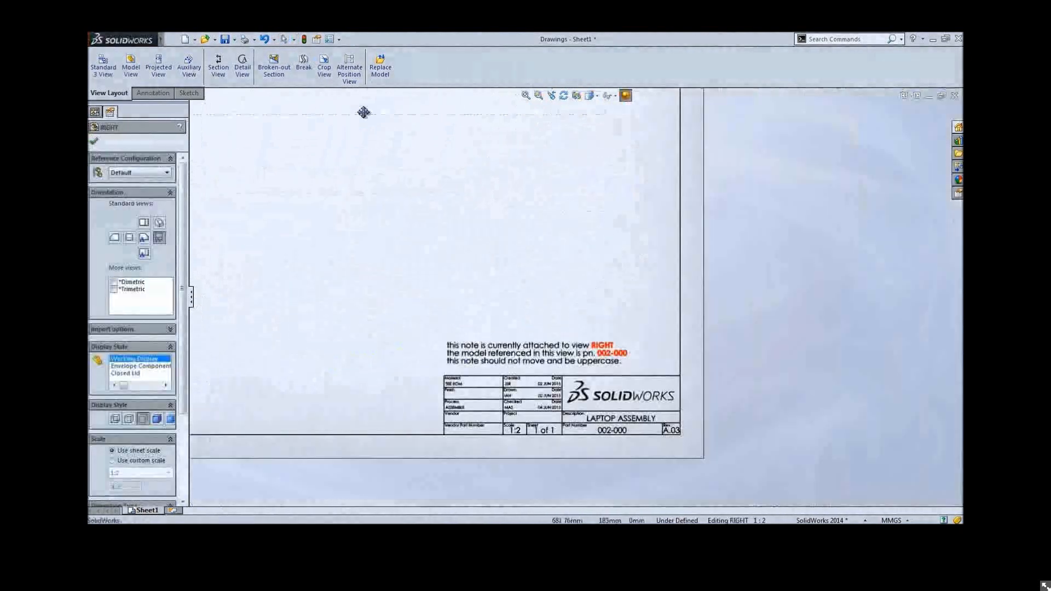
{"action": "left_click_drag", "start_coordinate": [363, 110], "coordinate": [413, 251]}
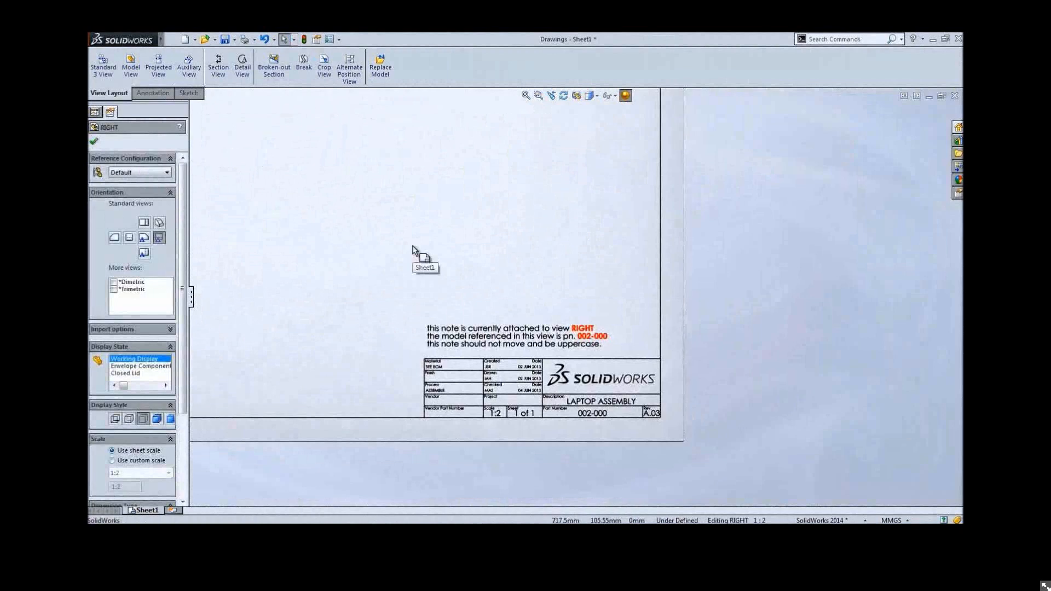